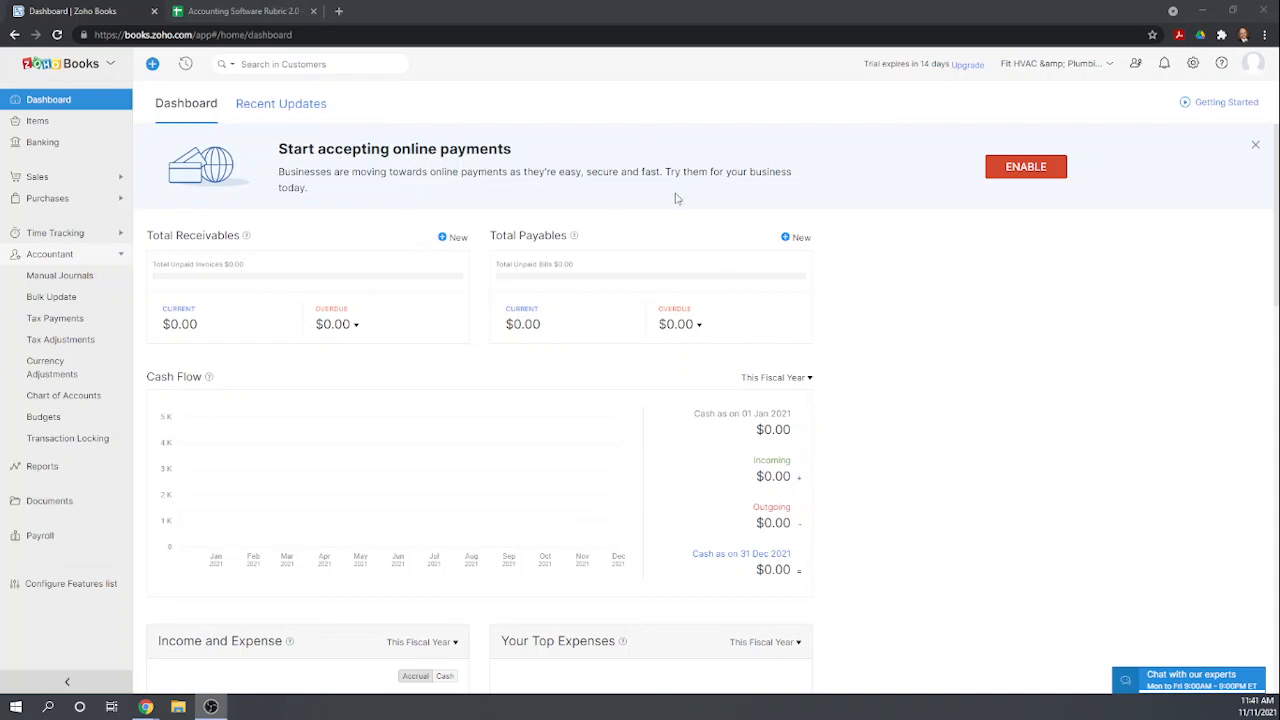
Open the Organization Profile settings and review the company's profile fields.
click(1193, 63)
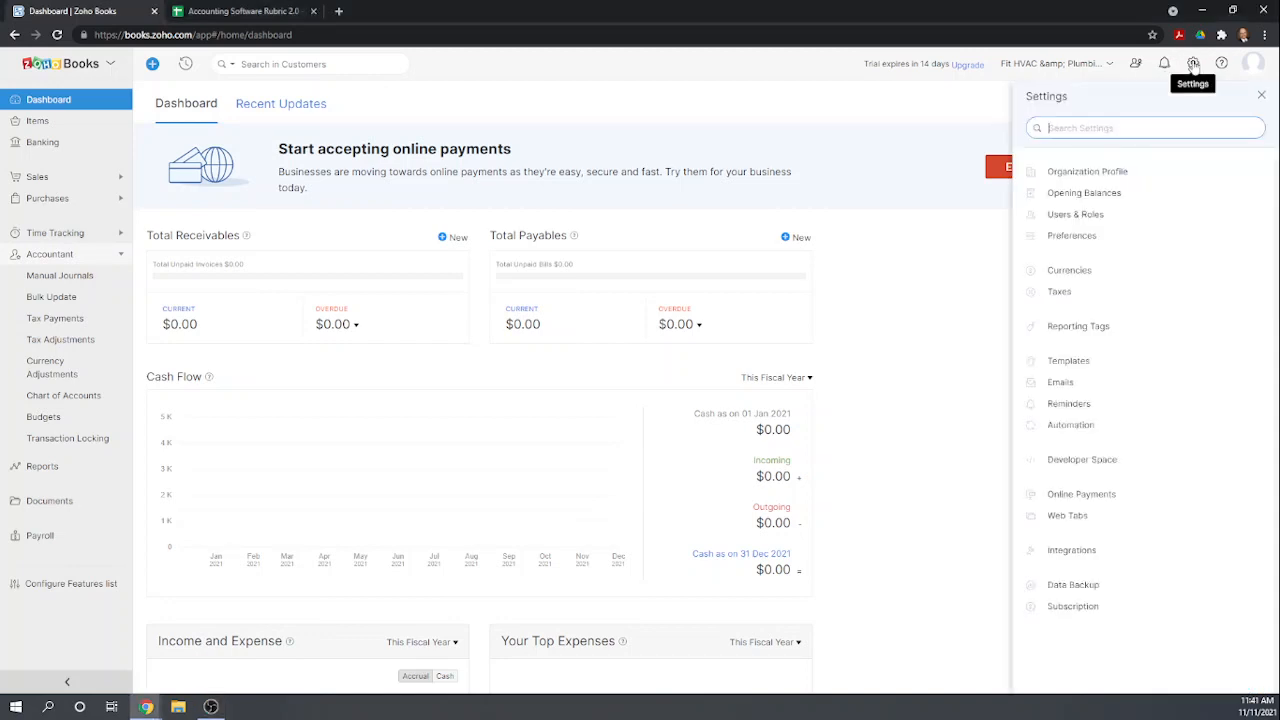
click(1127, 177)
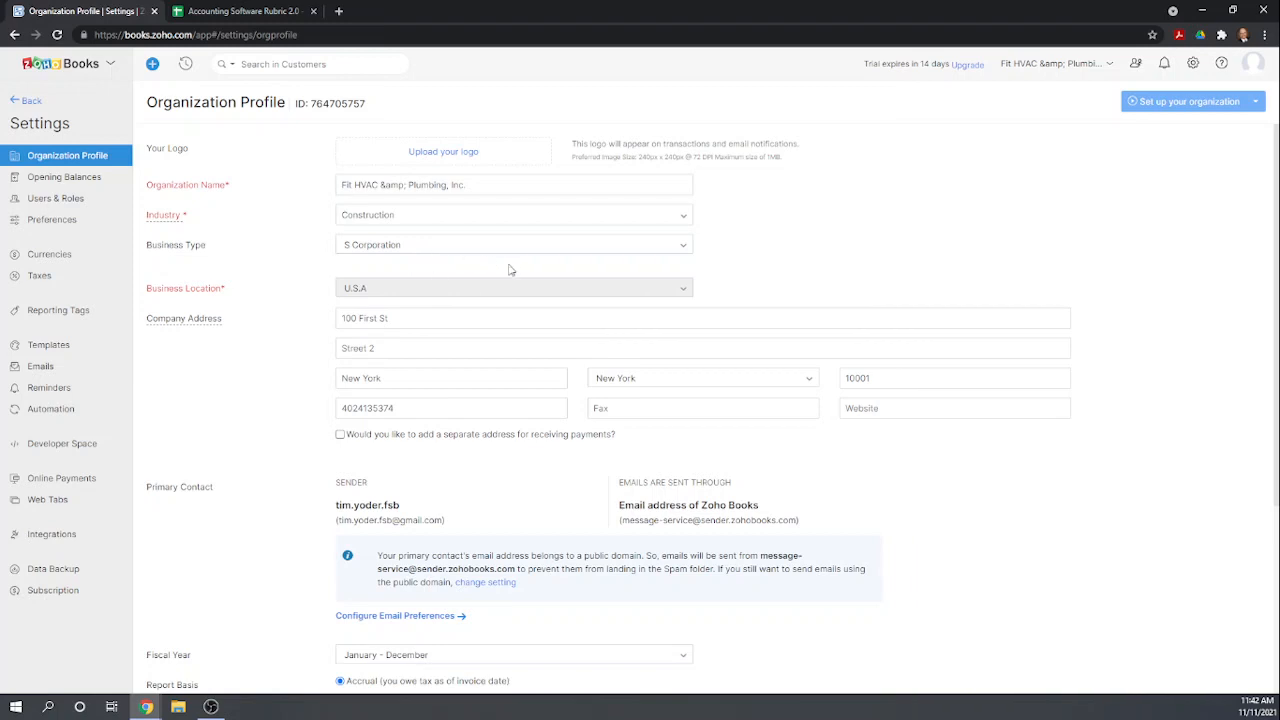
scroll(469, 271, down, 1)
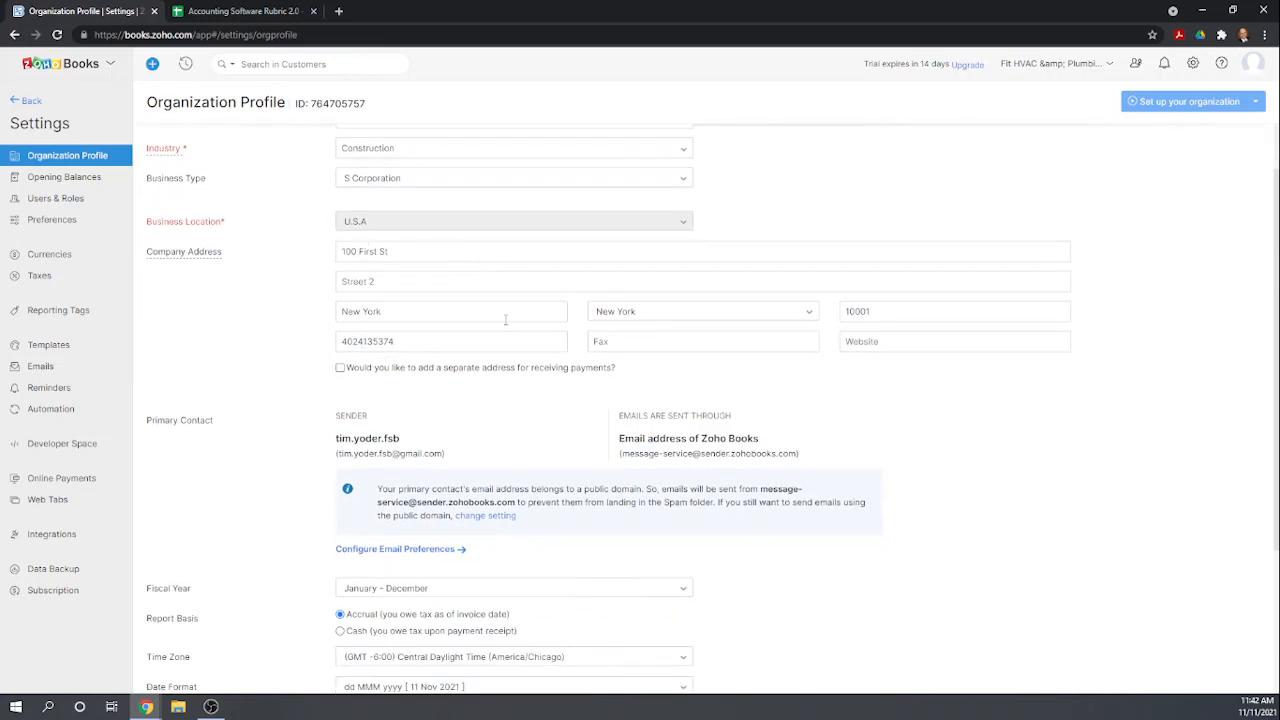
scroll(530, 300, down, 3)
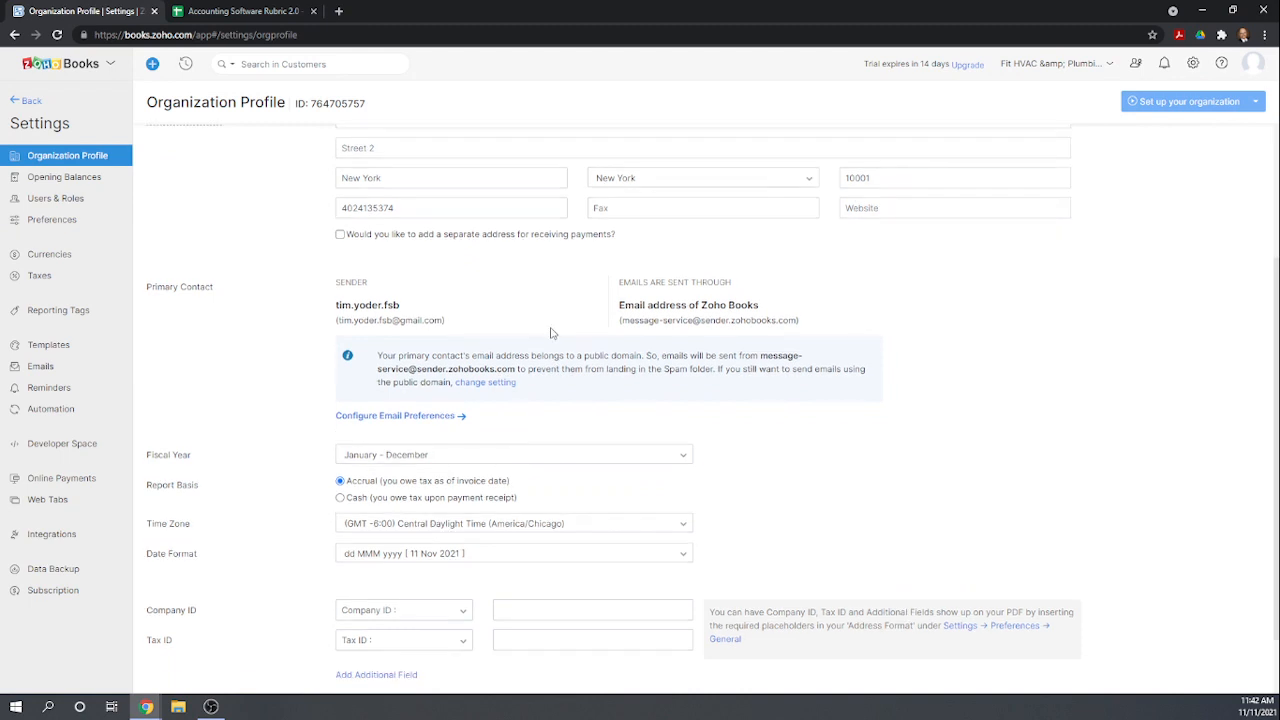
scroll(540, 390, down, 1)
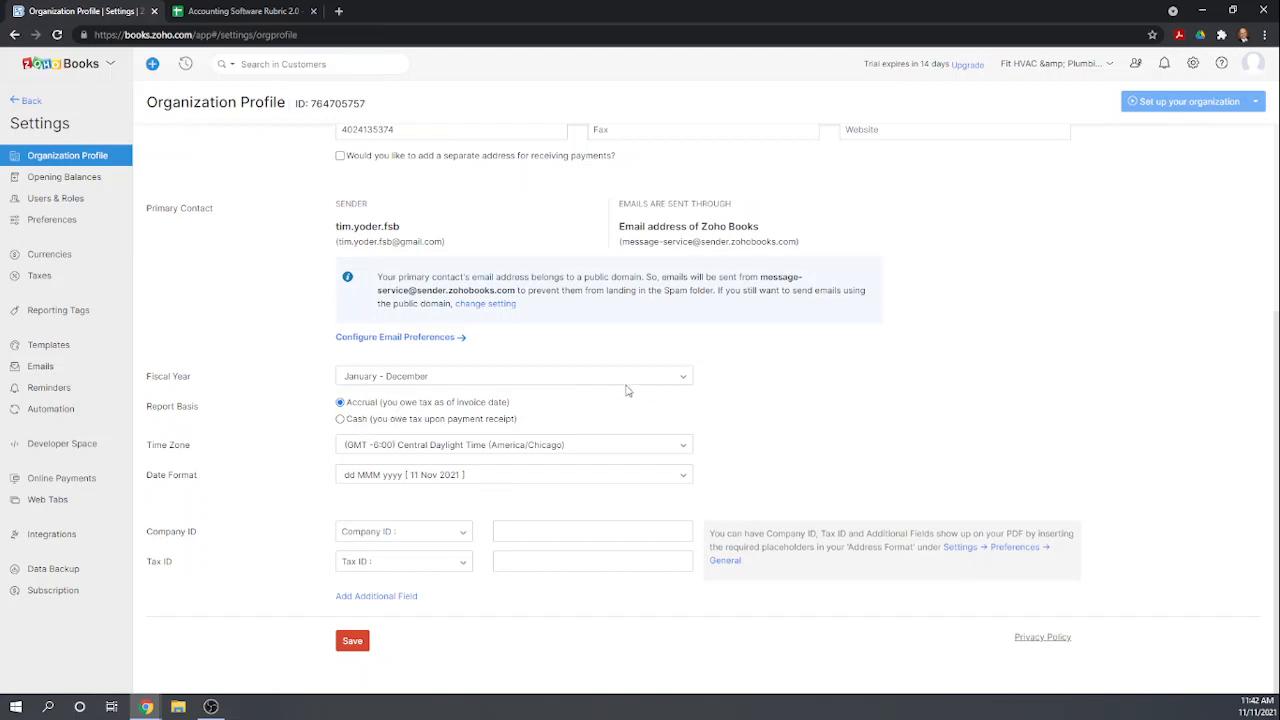
scroll(908, 373, up, 3)
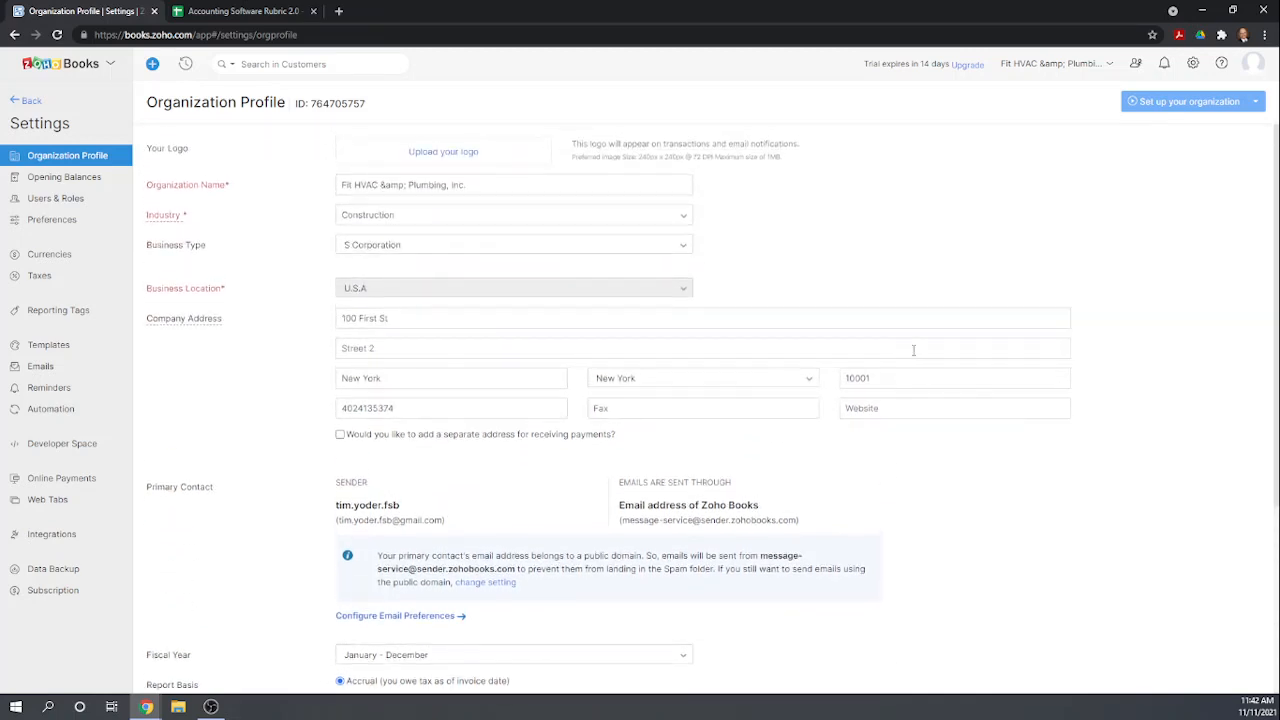
scroll(913, 352, down, 4)
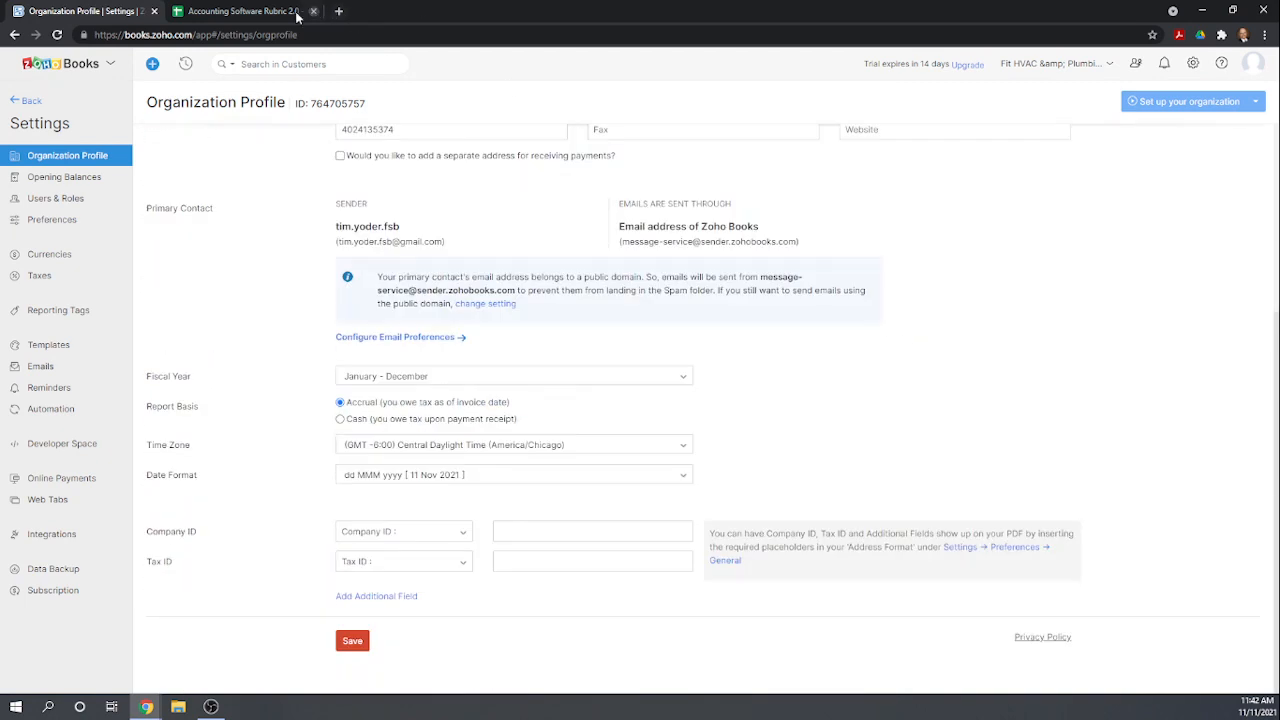
Switch to the Accounting Software Rubric spreadsheet and score 1 for Zoho Books on the first six Chapter 1 items.
click(240, 18)
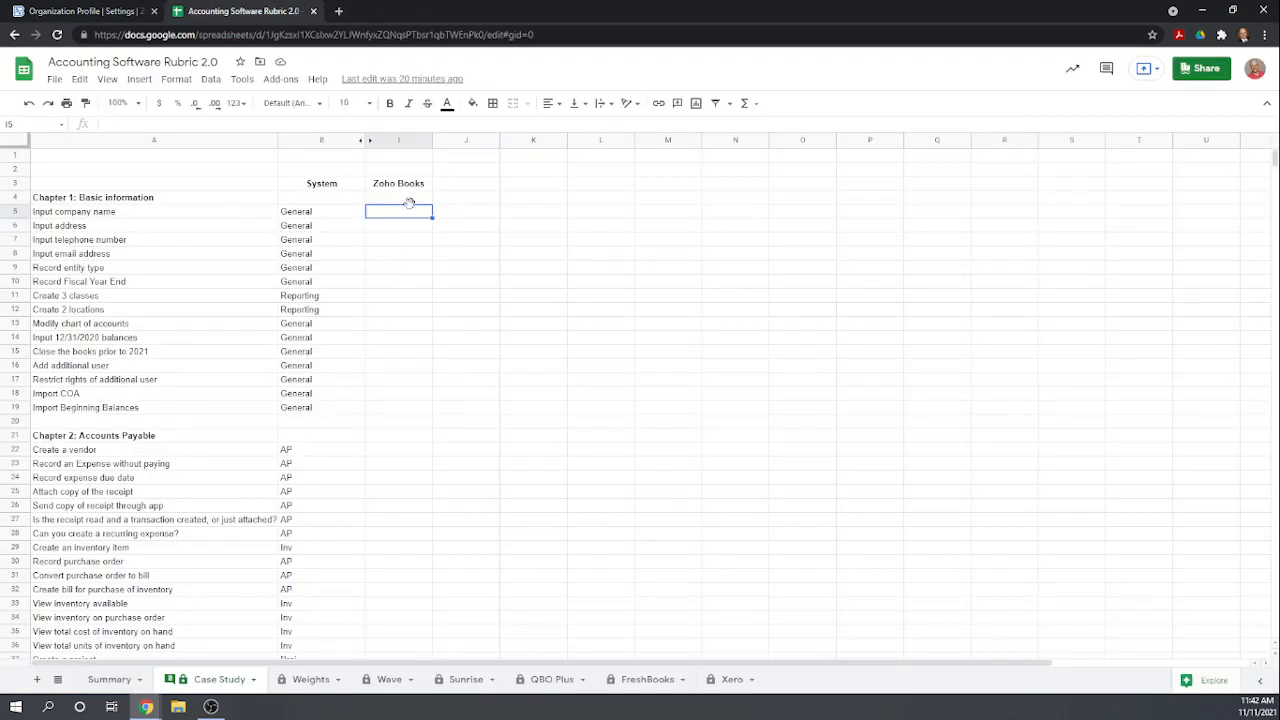
text(1)
key(Return)
text(1)
key(Return)
text(1)
key(Return)
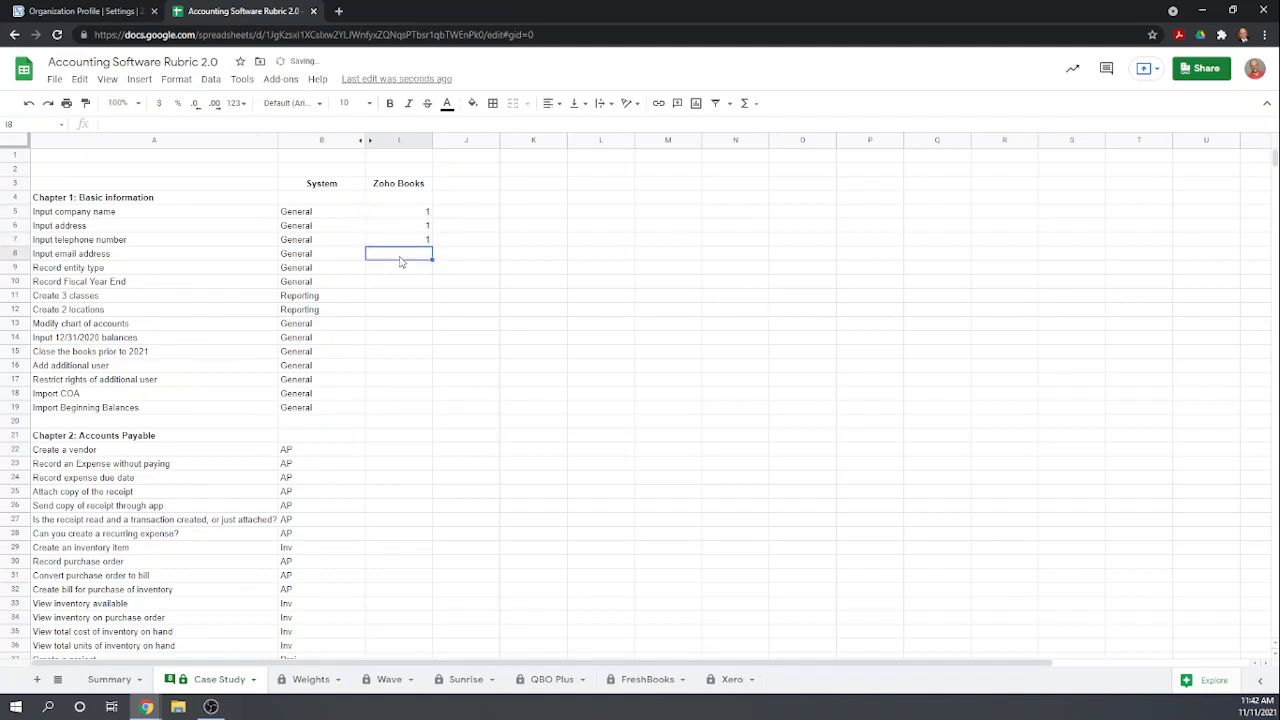
text(1)
key(Return)
text(1)
key(Return)
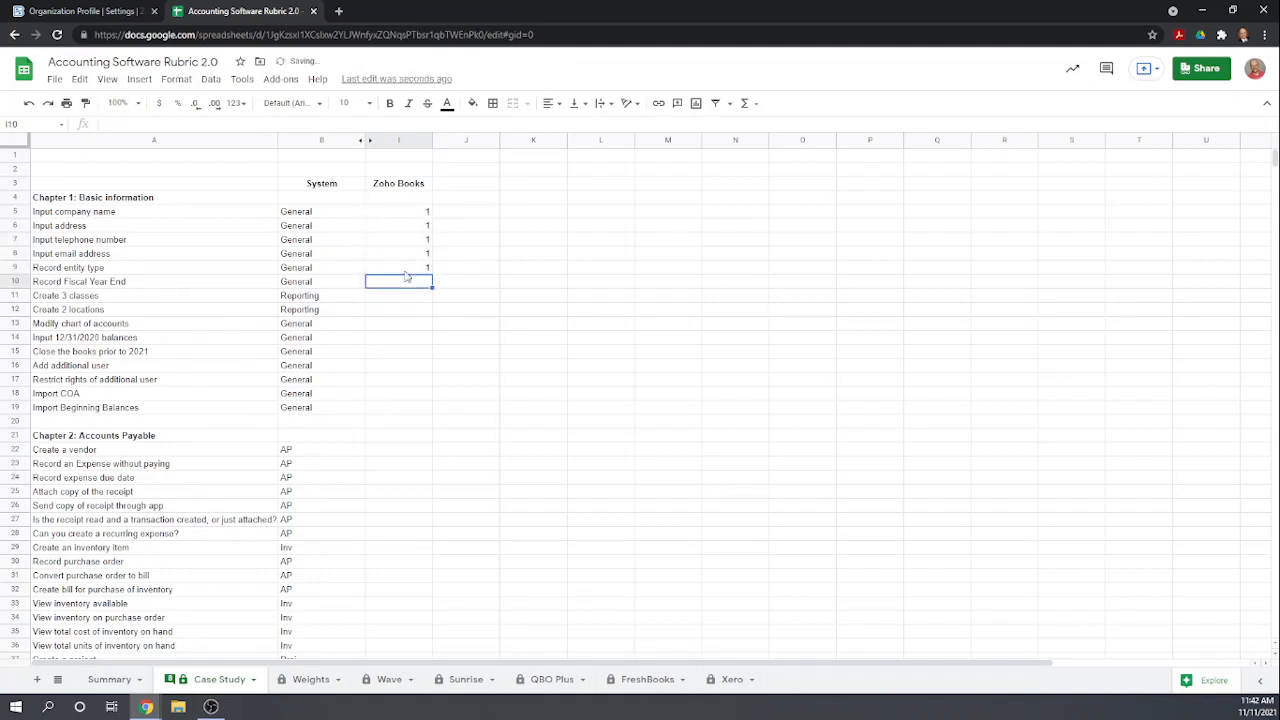
text(1)
key(Return)
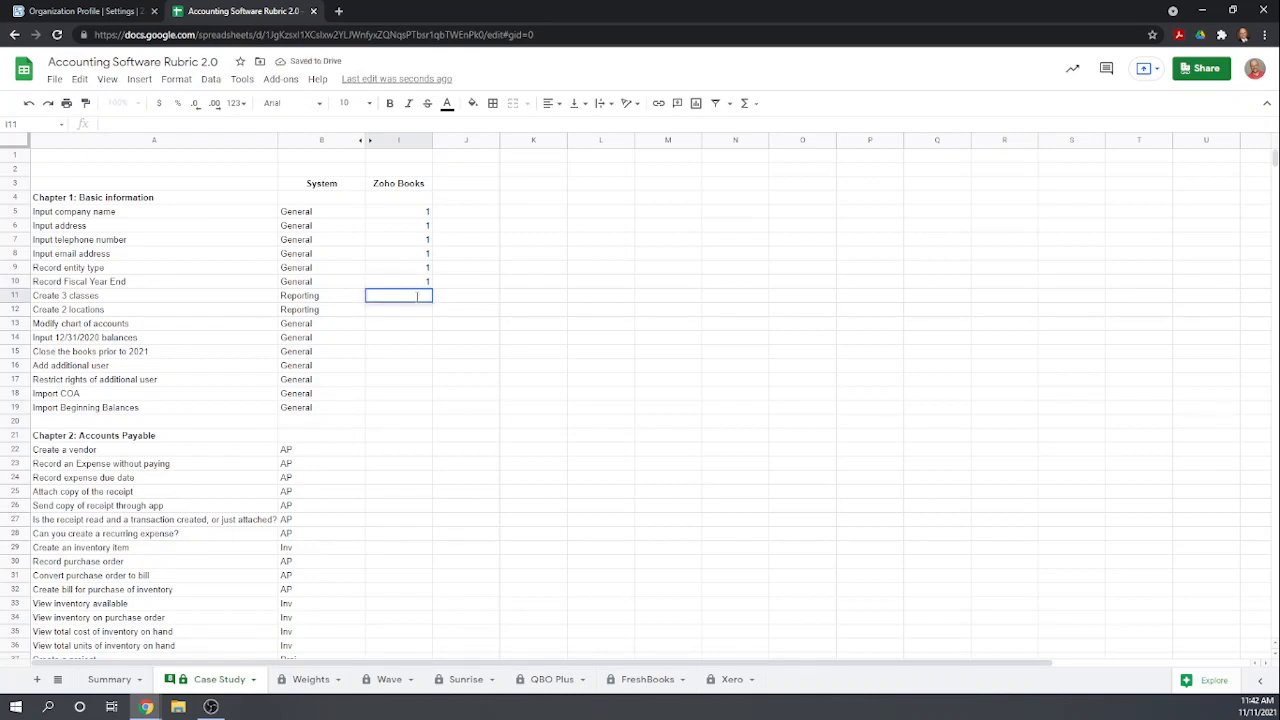
key(Down)
key(Down)
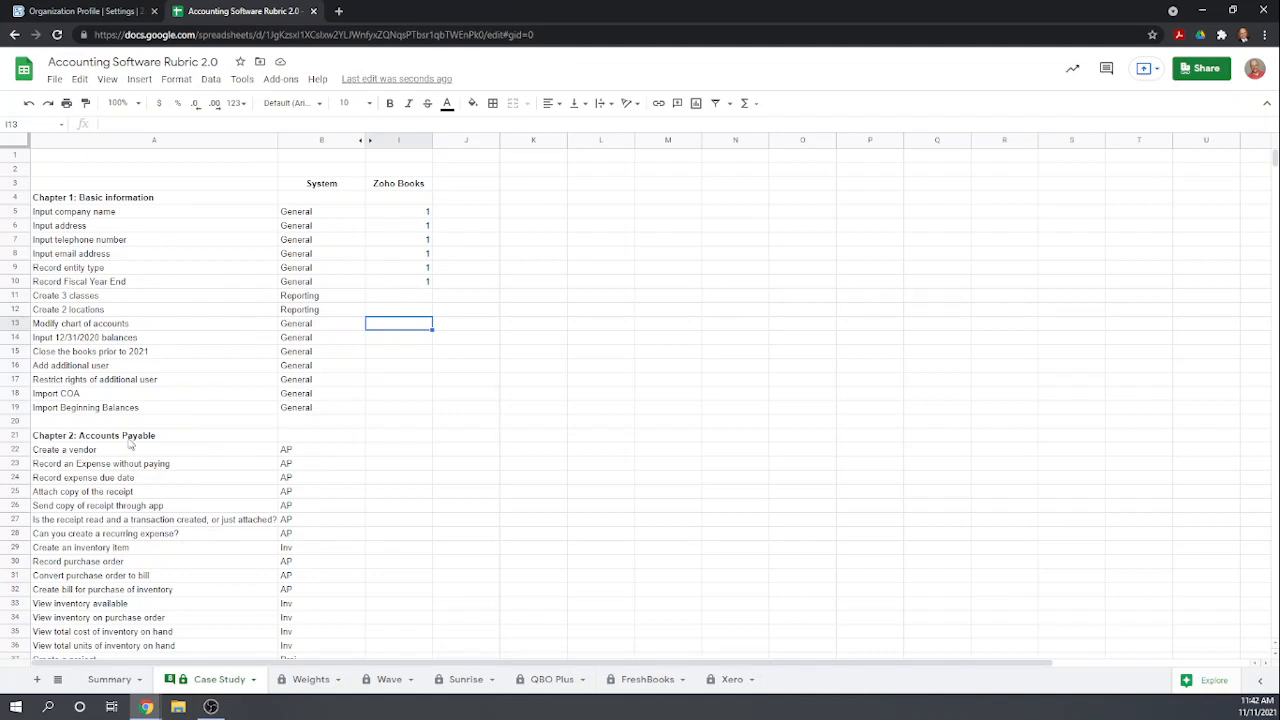
Switch back to Zoho Books, open the Opening Balances settings, review them, and go back to the dashboard.
click(88, 12)
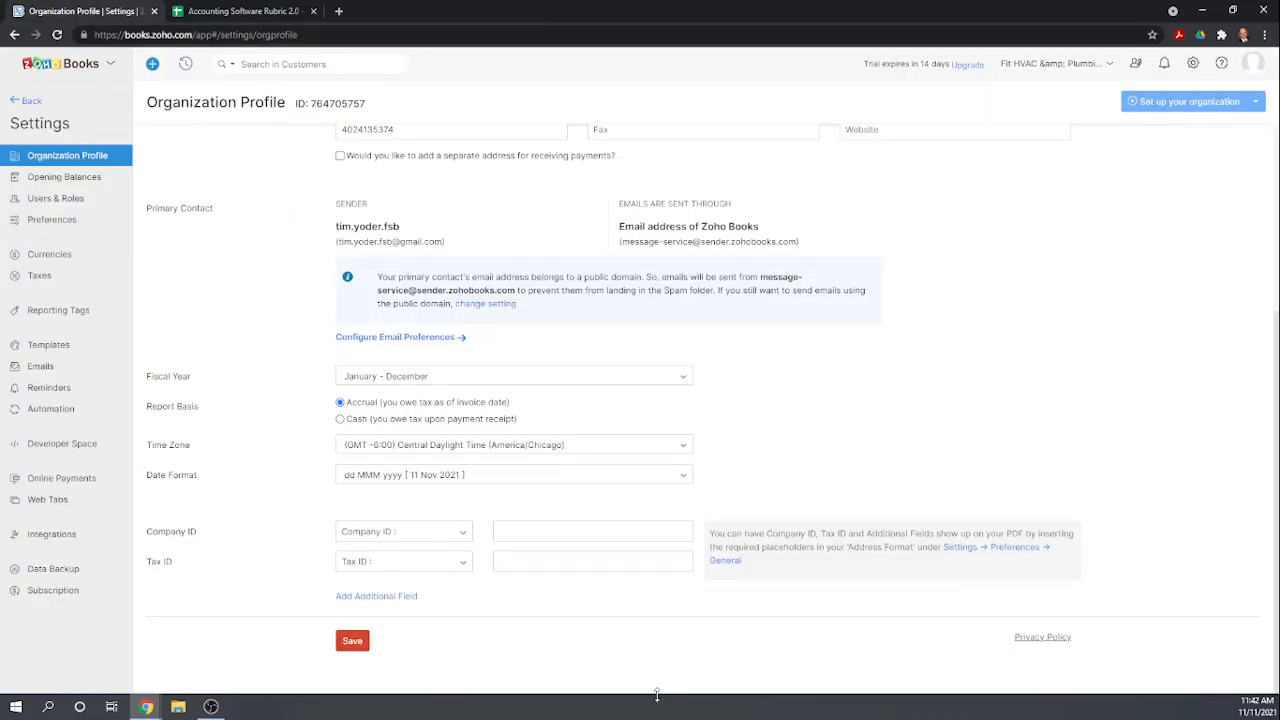
click(1191, 63)
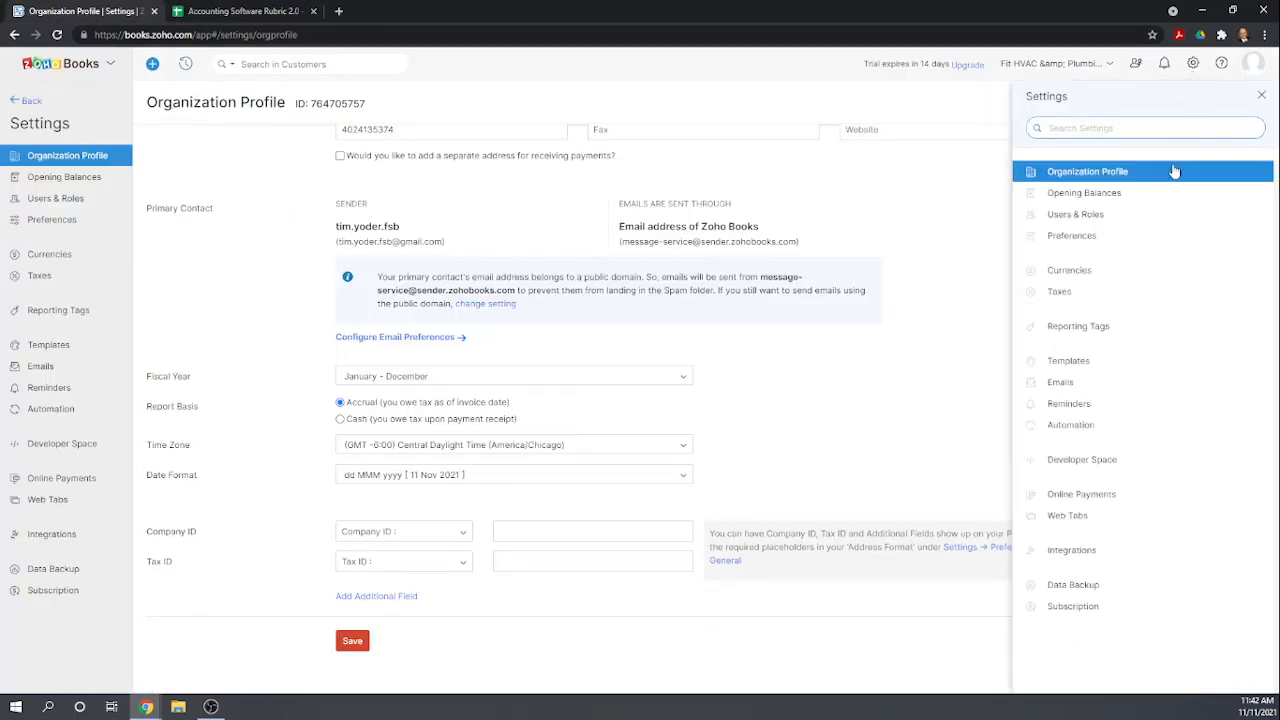
click(1100, 202)
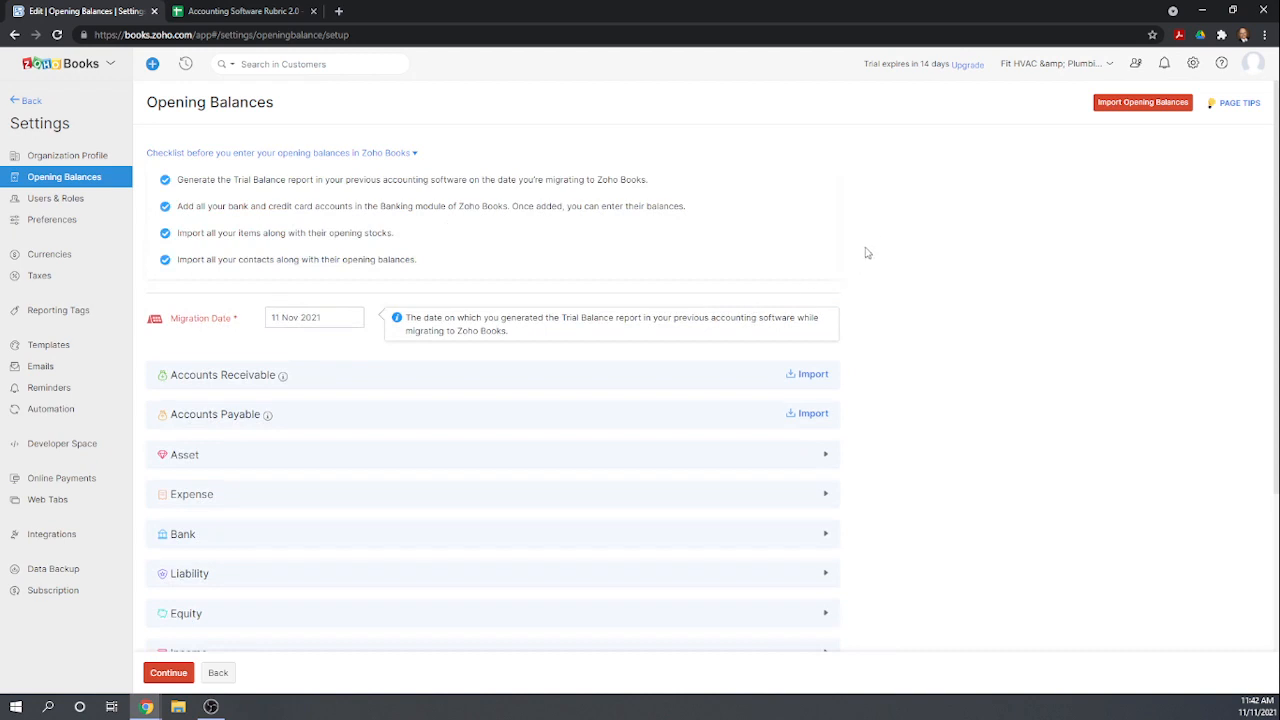
scroll(888, 250, down, 3)
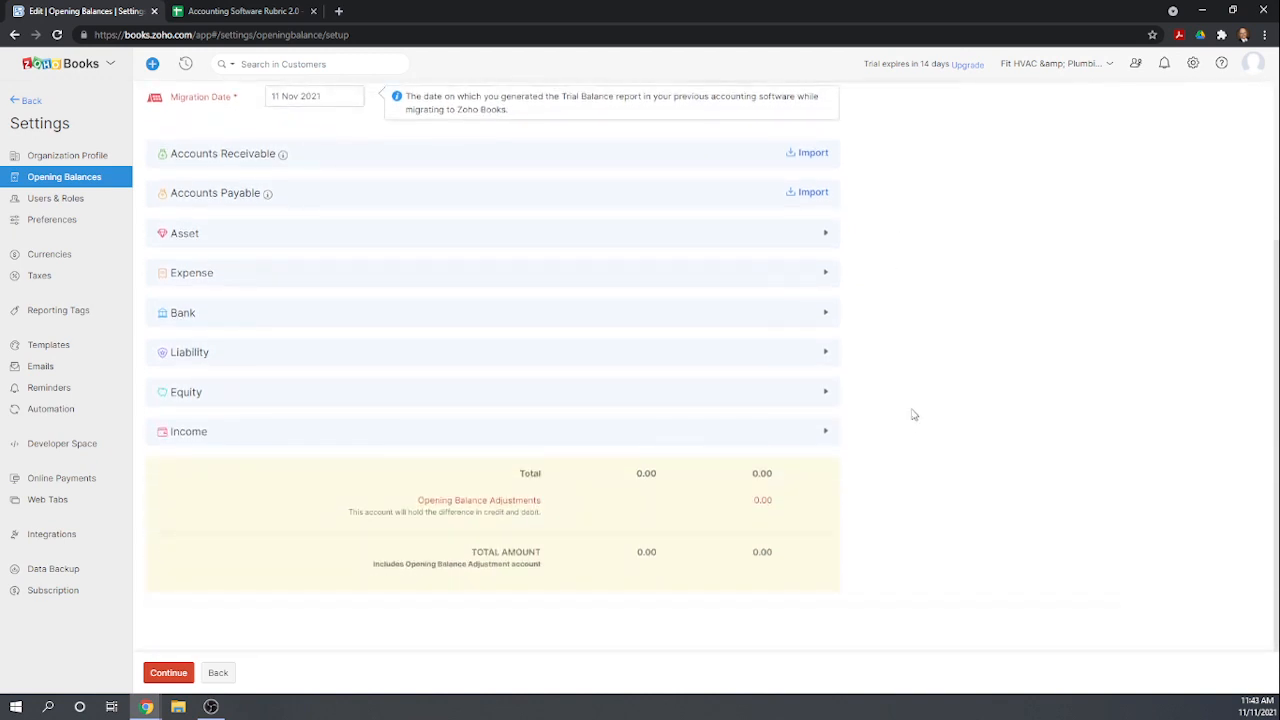
scroll(914, 345, up, 3)
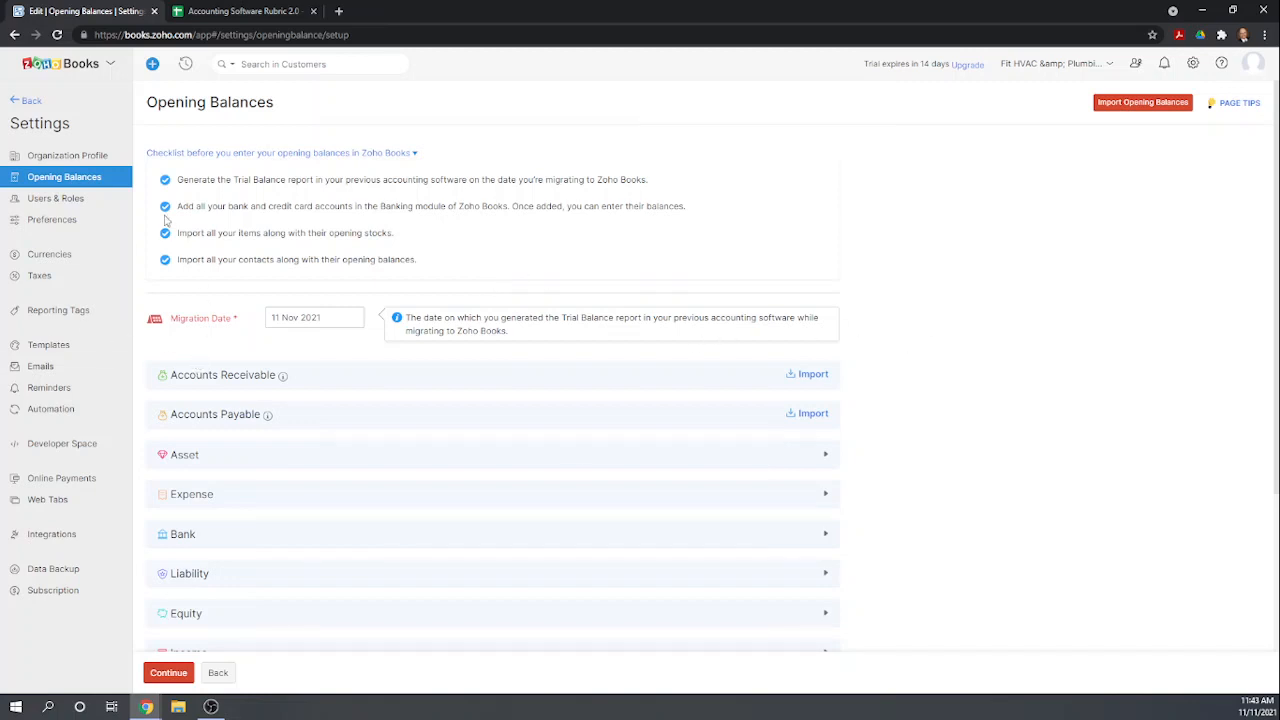
click(30, 100)
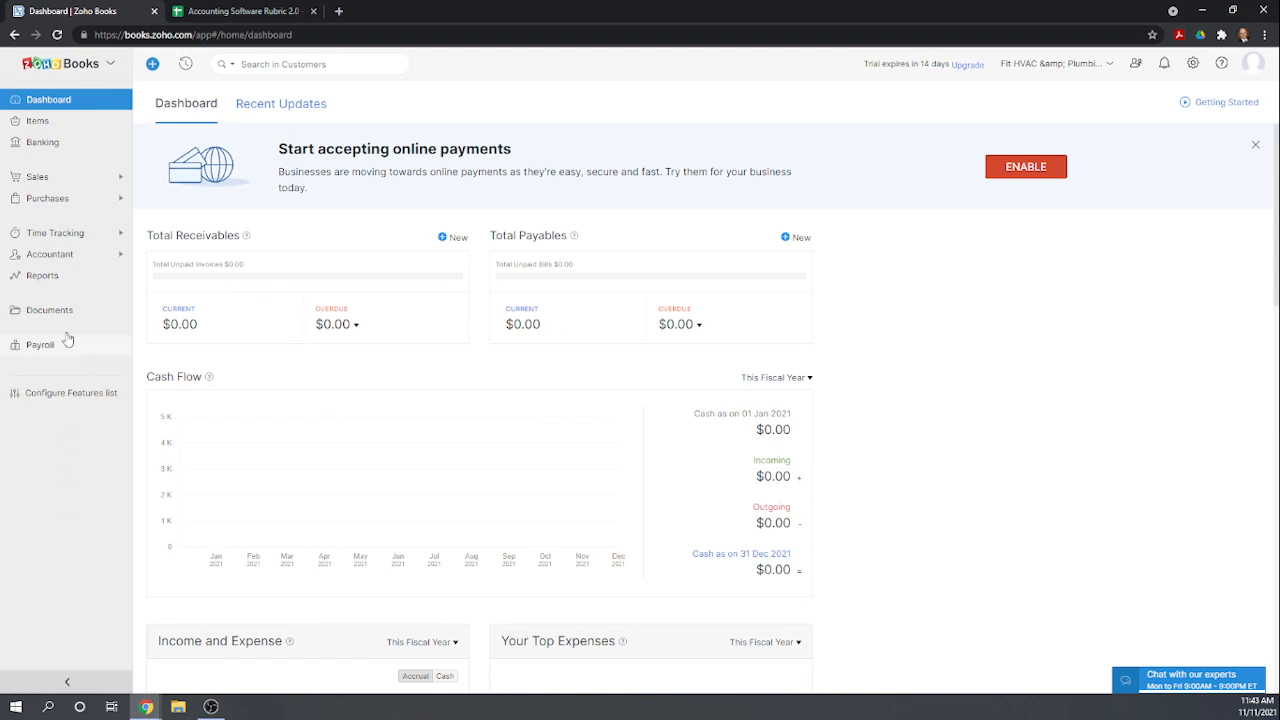
Open the Chart of Accounts under Accountant and review the list of active accounts.
click(55, 256)
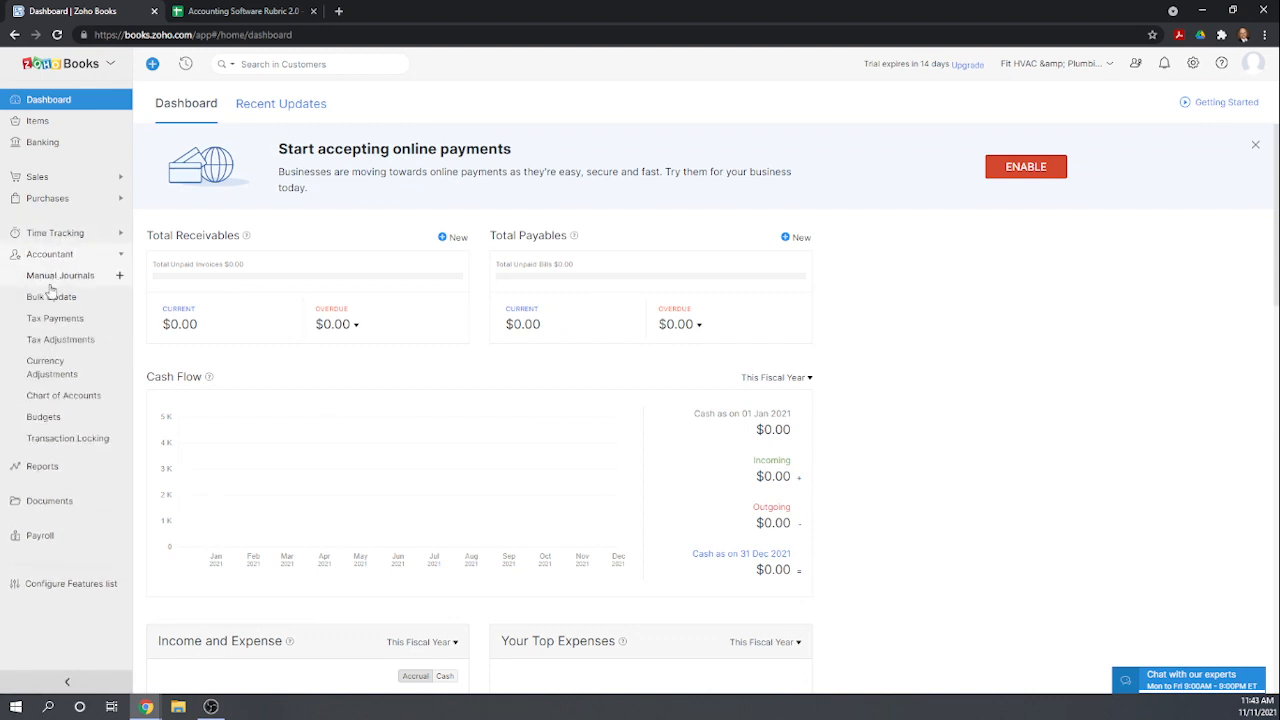
click(80, 404)
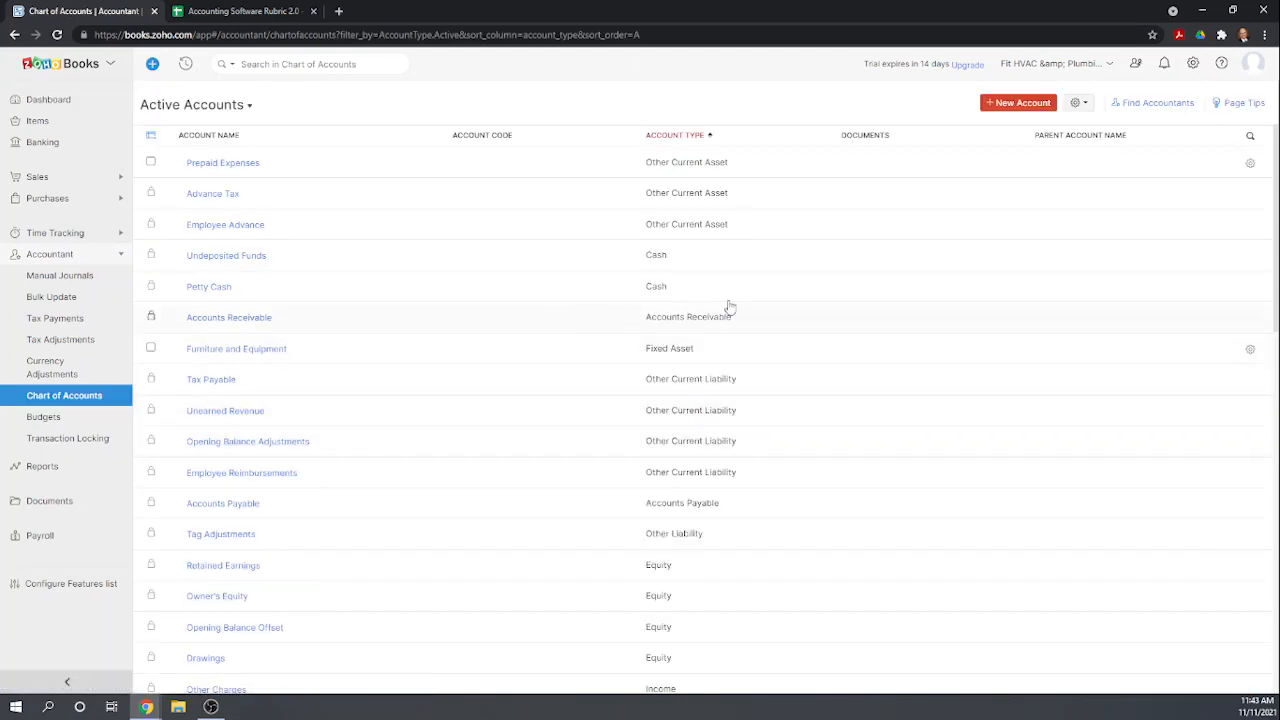
scroll(588, 275, down, 1)
scroll(588, 275, down, 10)
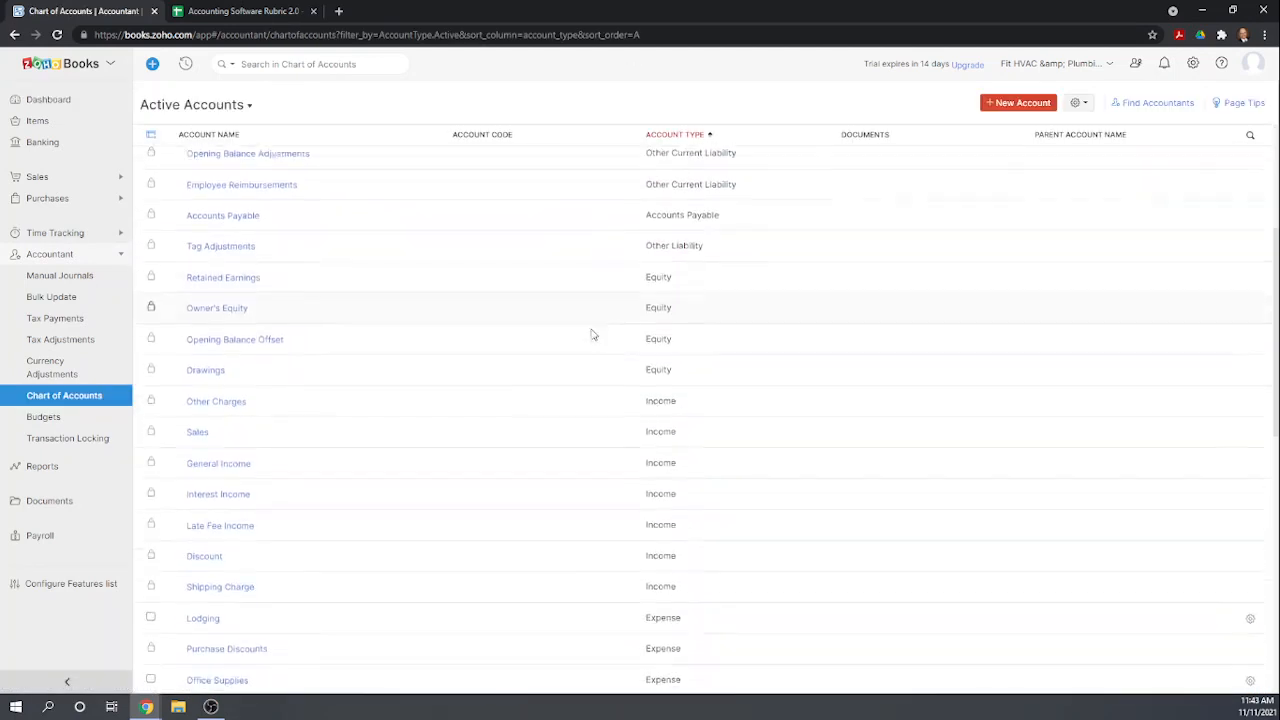
scroll(605, 390, up, 10)
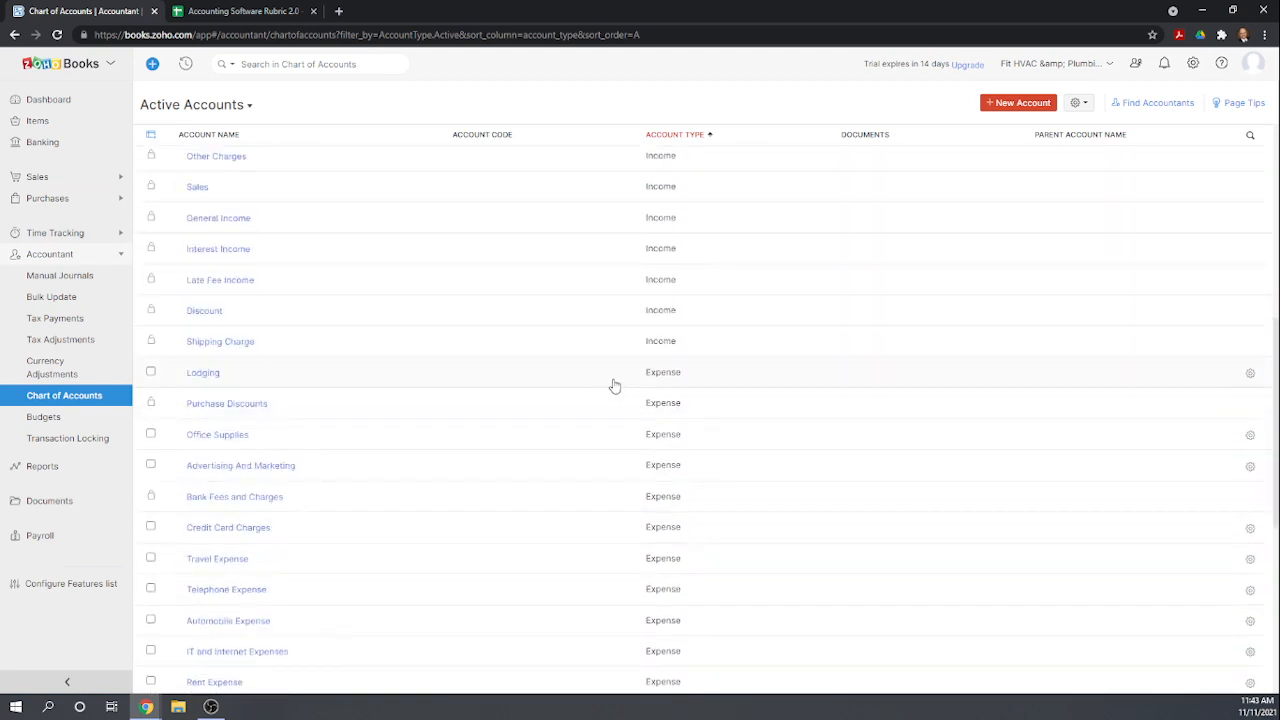
scroll(621, 379, up, 1)
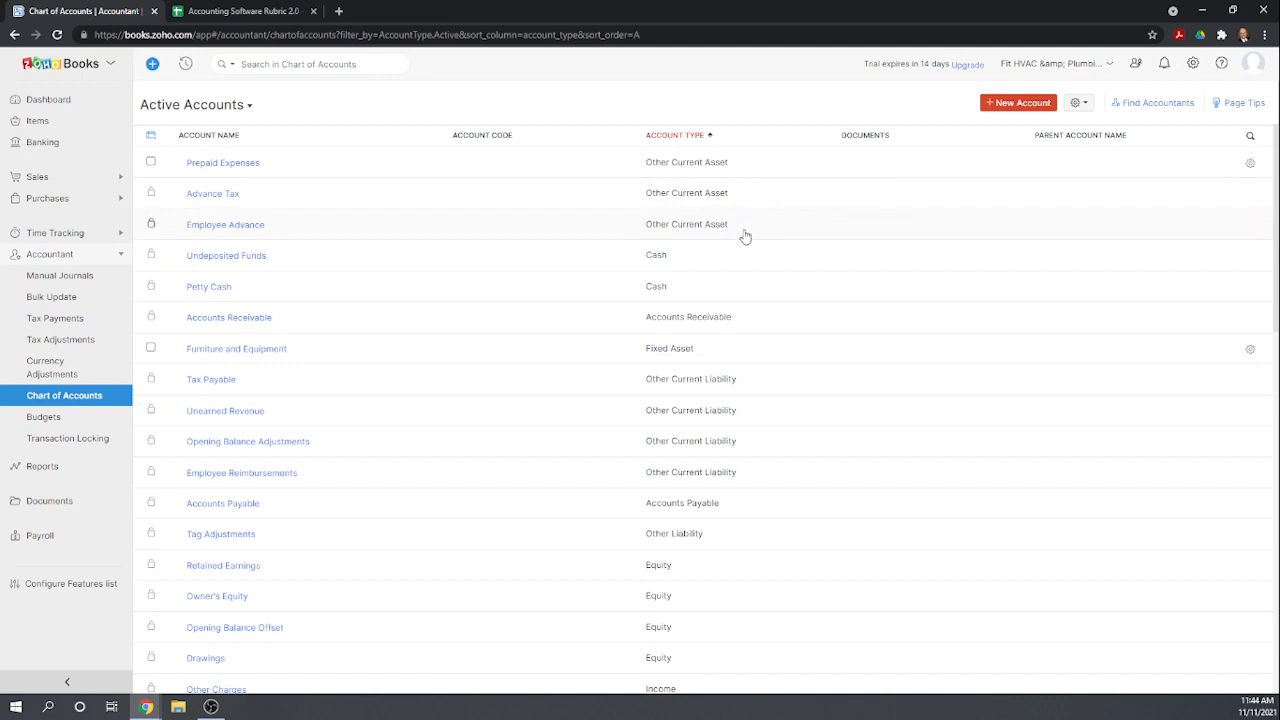
scroll(755, 243, down, 5)
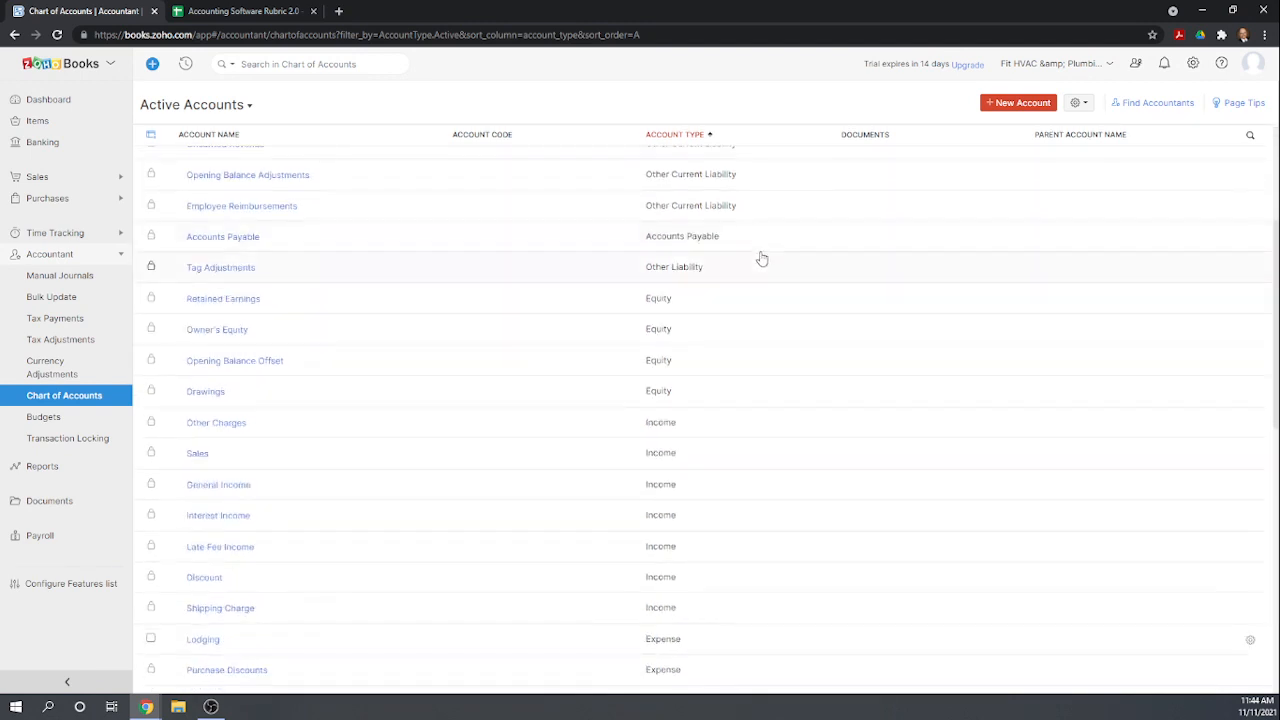
scroll(761, 260, down, 5)
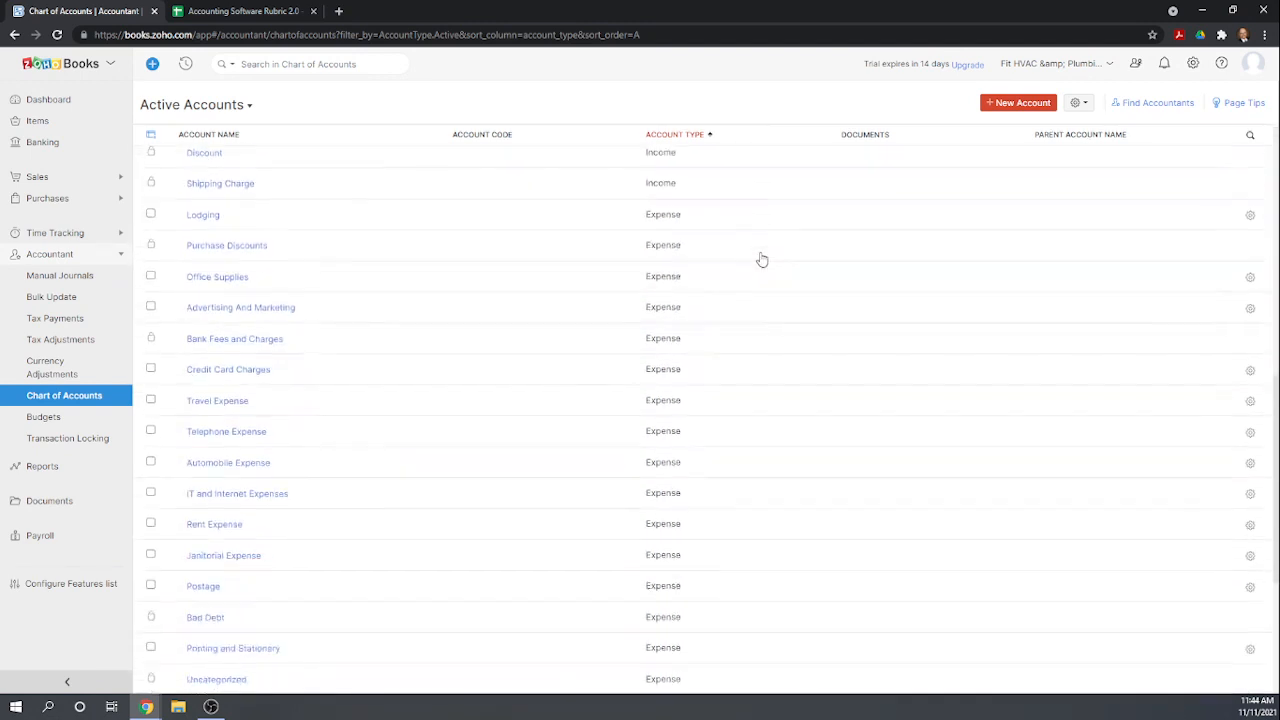
scroll(762, 260, down, 1)
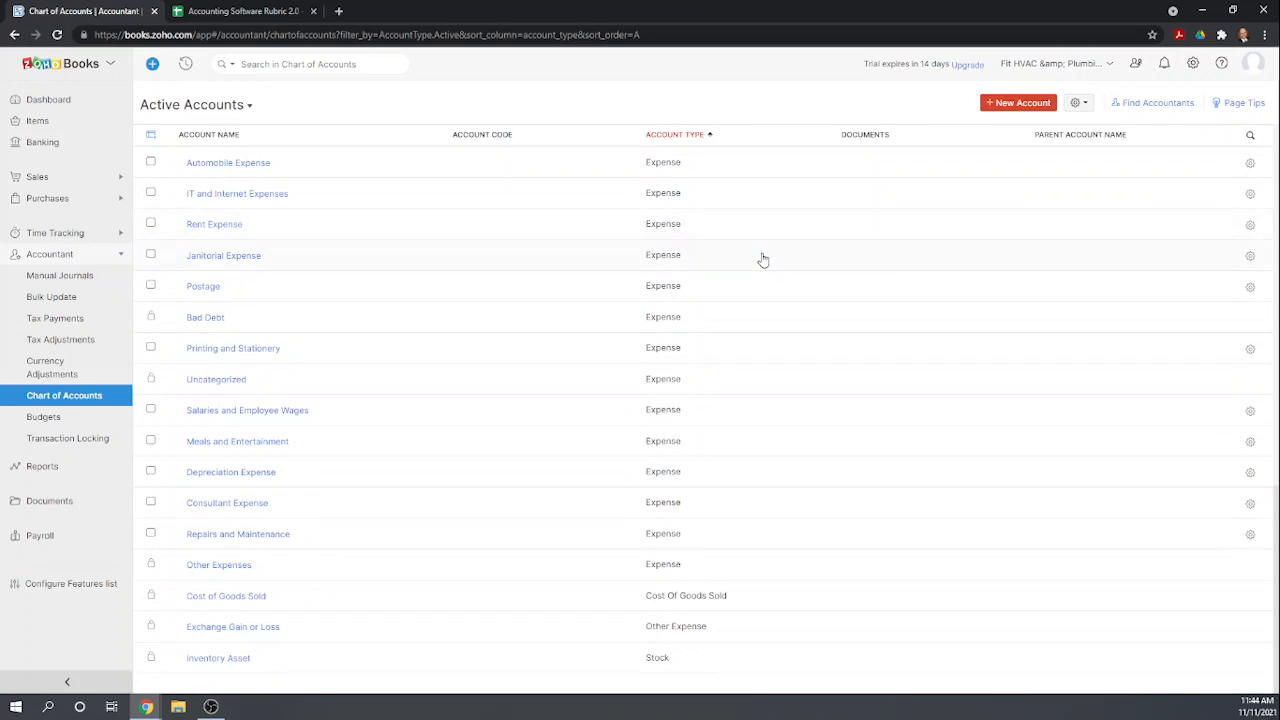
scroll(762, 260, up, 7)
scroll(762, 260, up, 4)
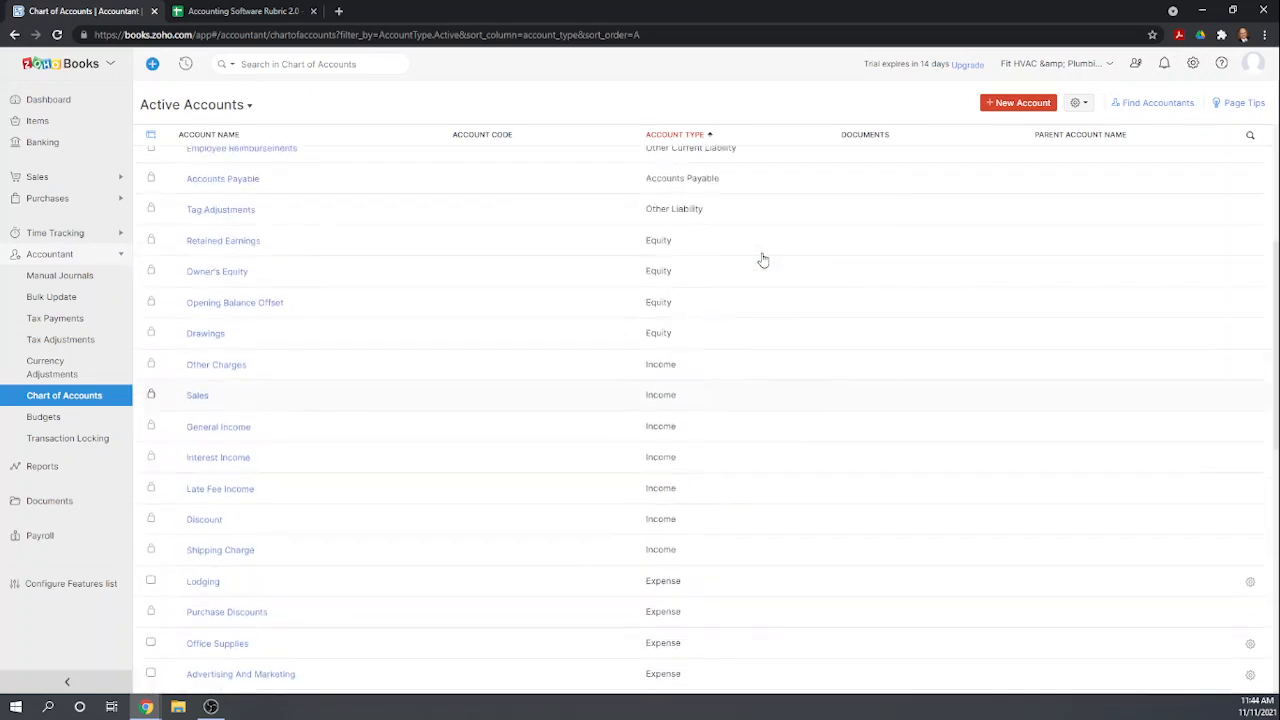
scroll(763, 260, up, 1)
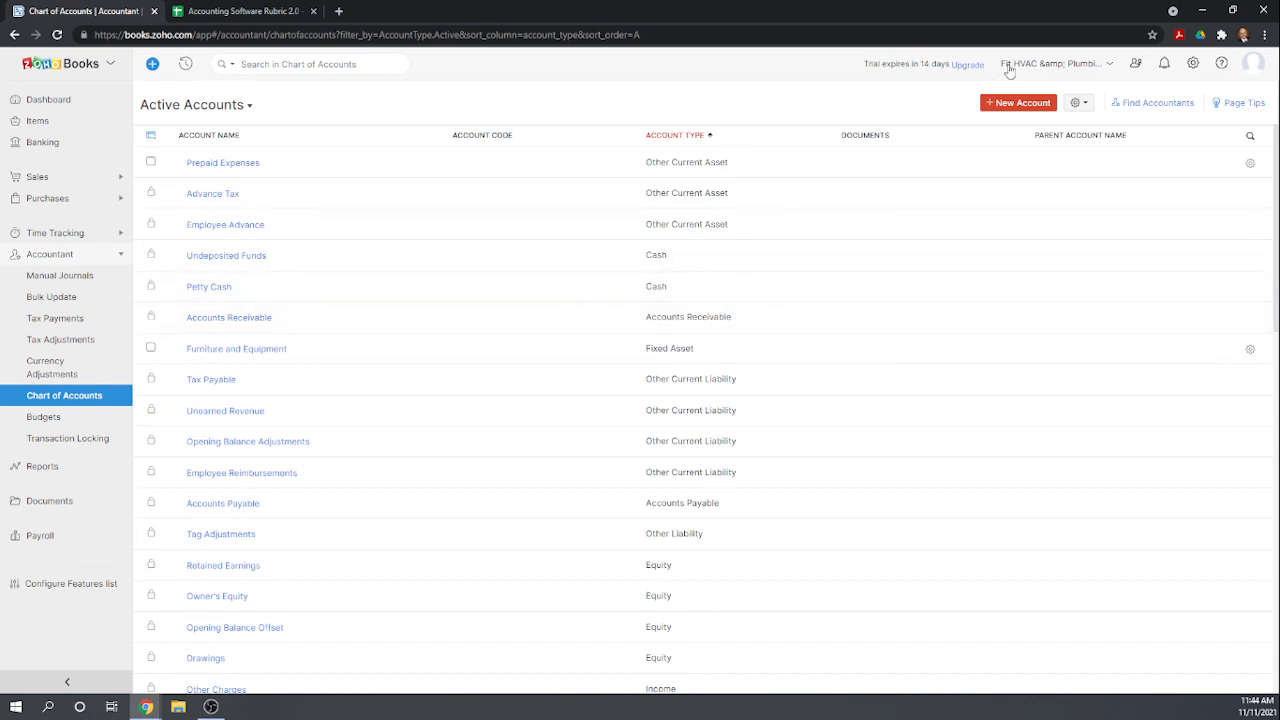
Create a new Bank account named Checking Account and save it.
click(1020, 104)
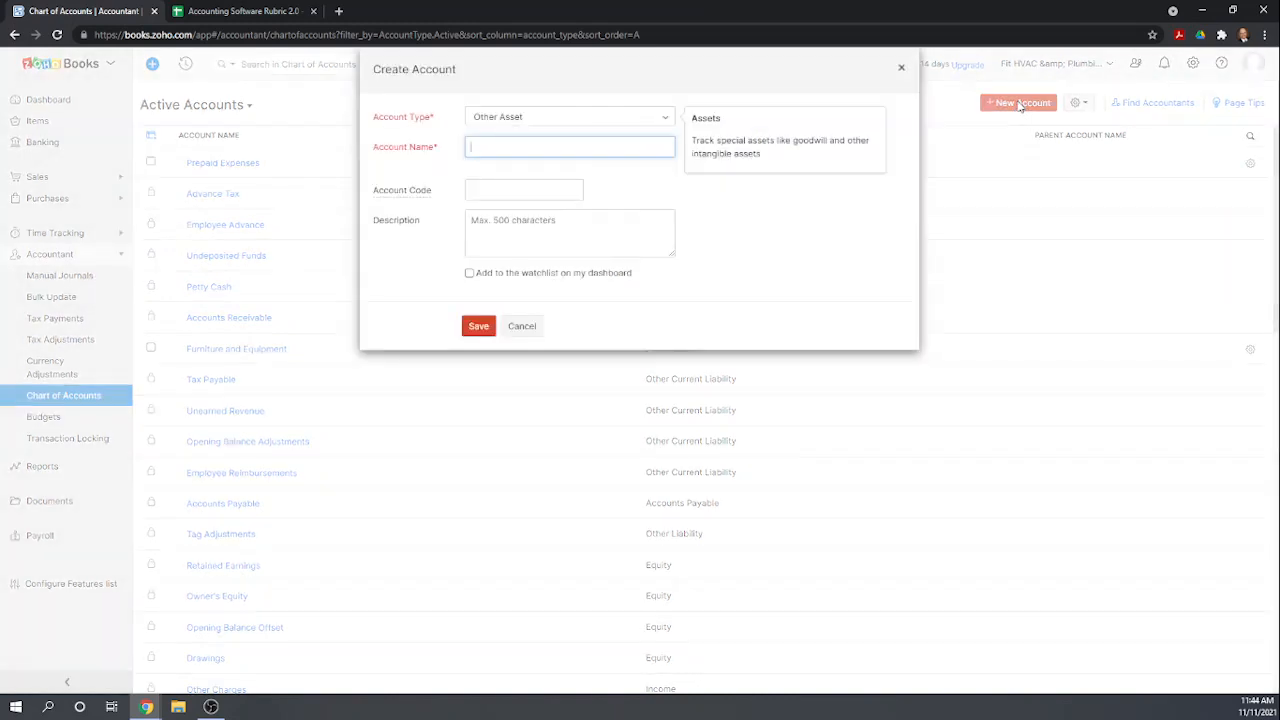
click(672, 120)
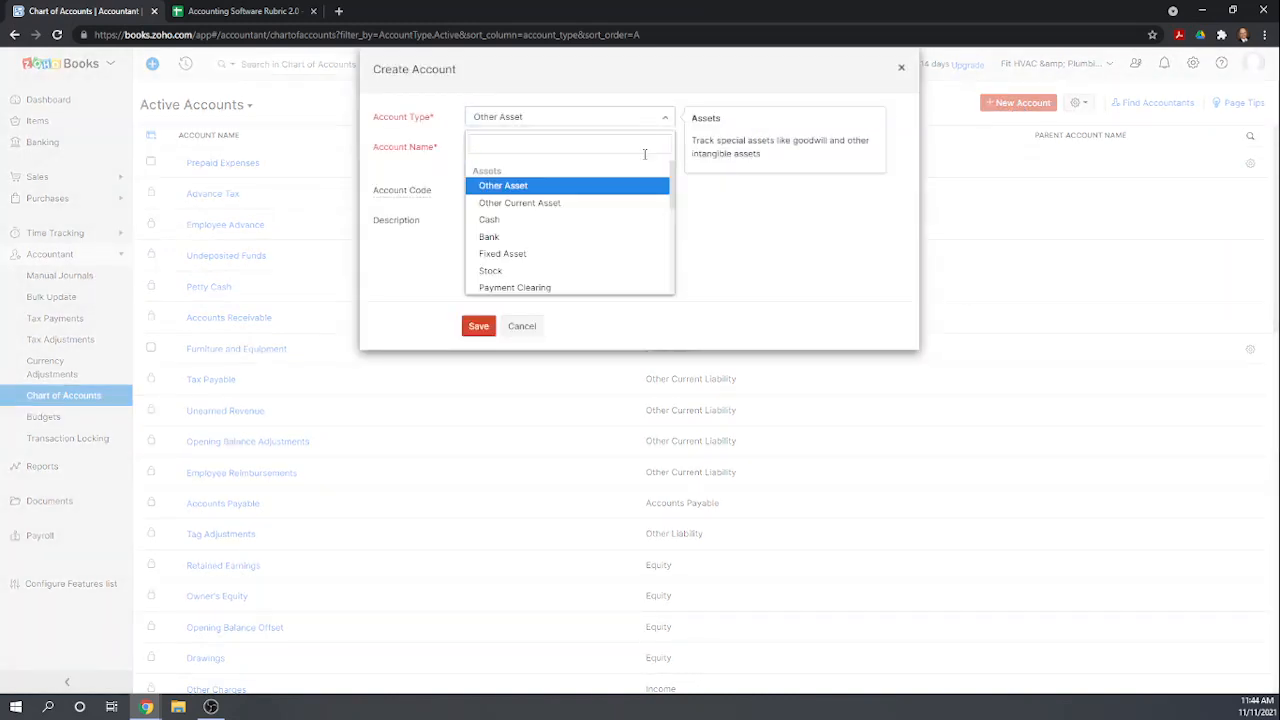
click(560, 238)
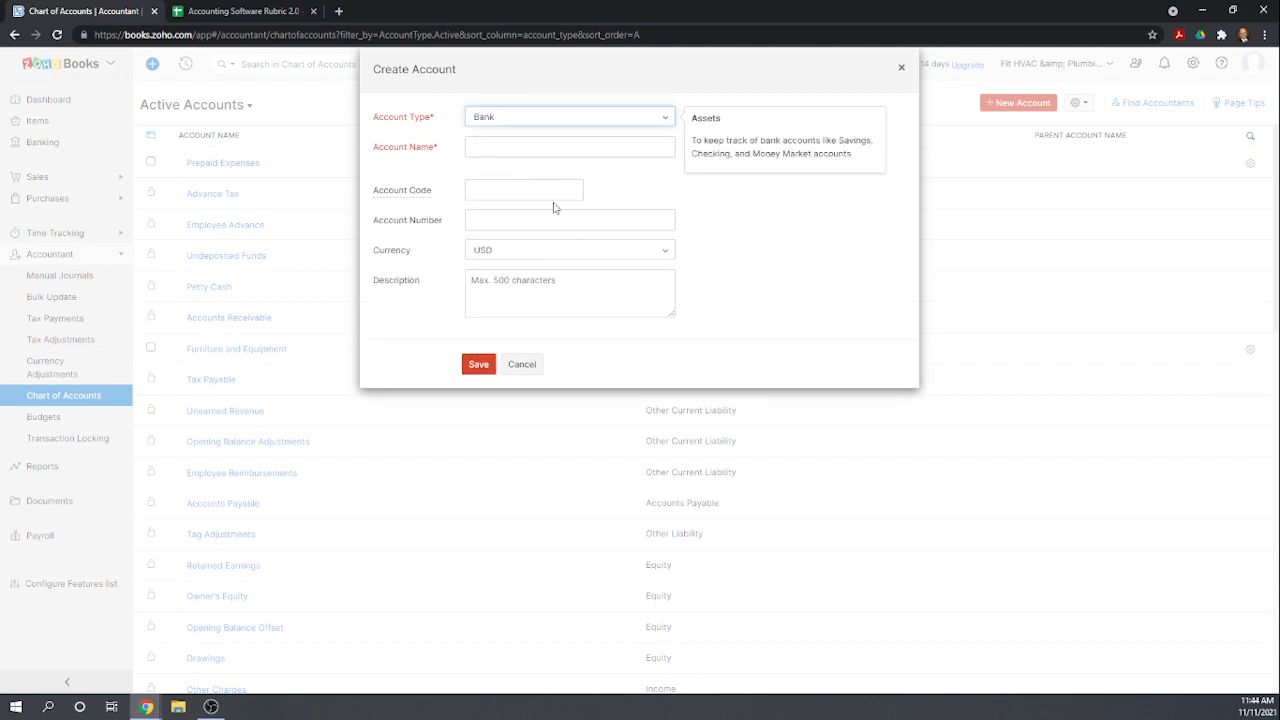
click(528, 150)
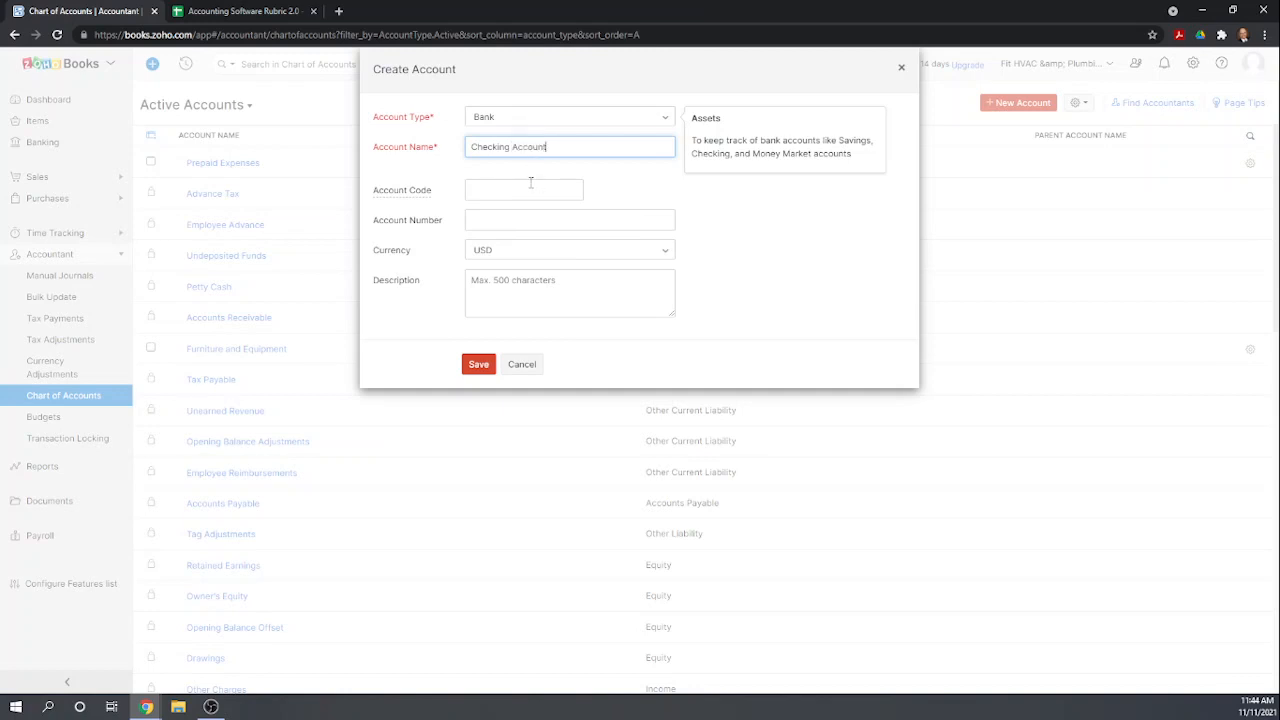
click(531, 186)
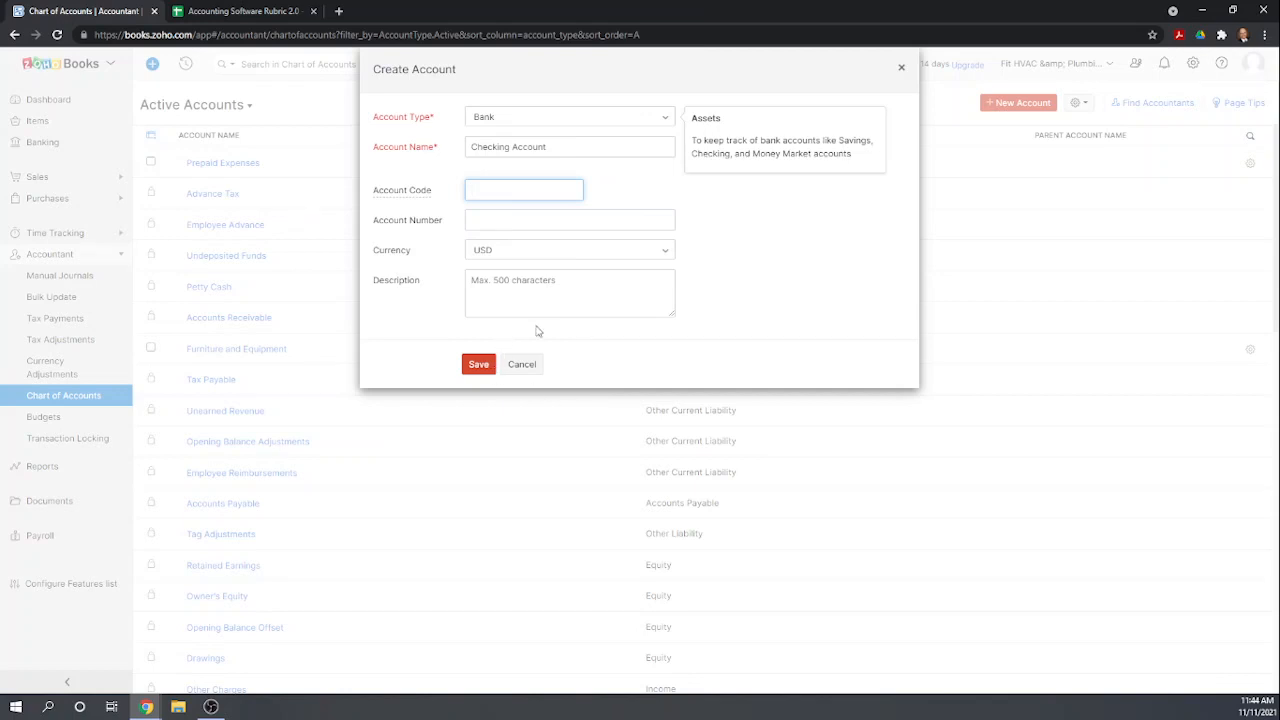
click(479, 364)
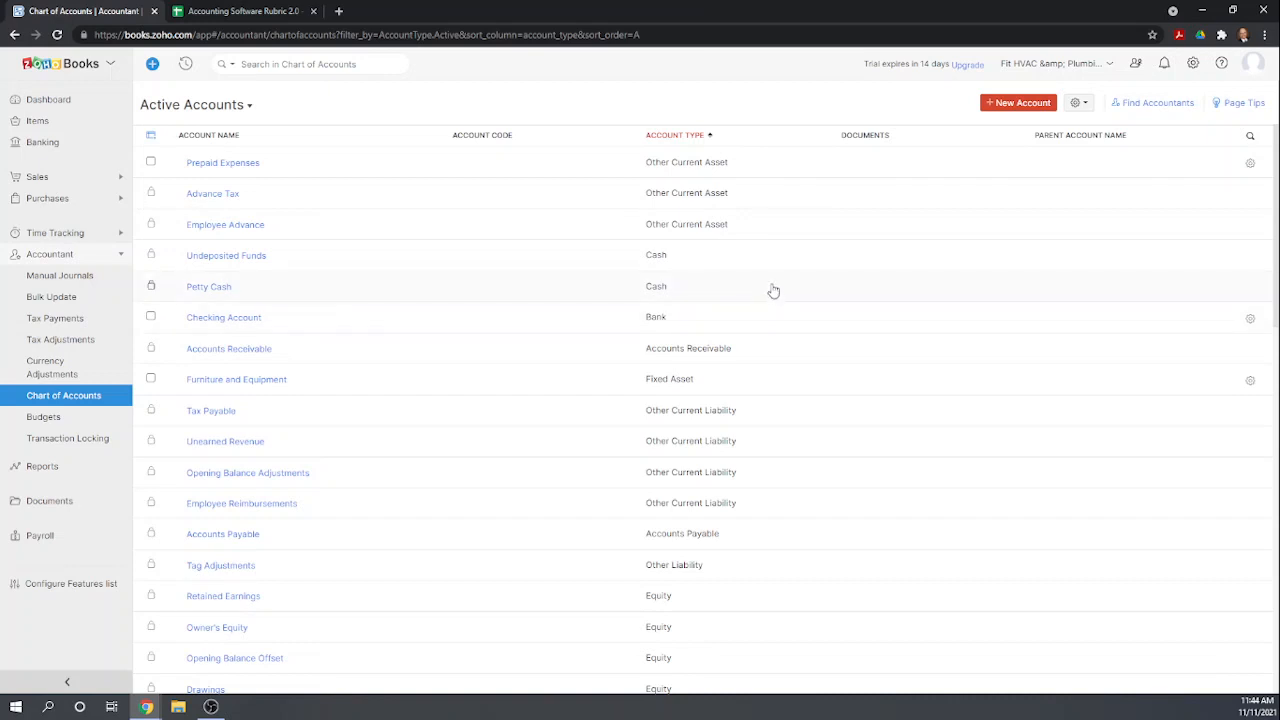
Create a new Bank account named Savings Account and save it.
click(995, 104)
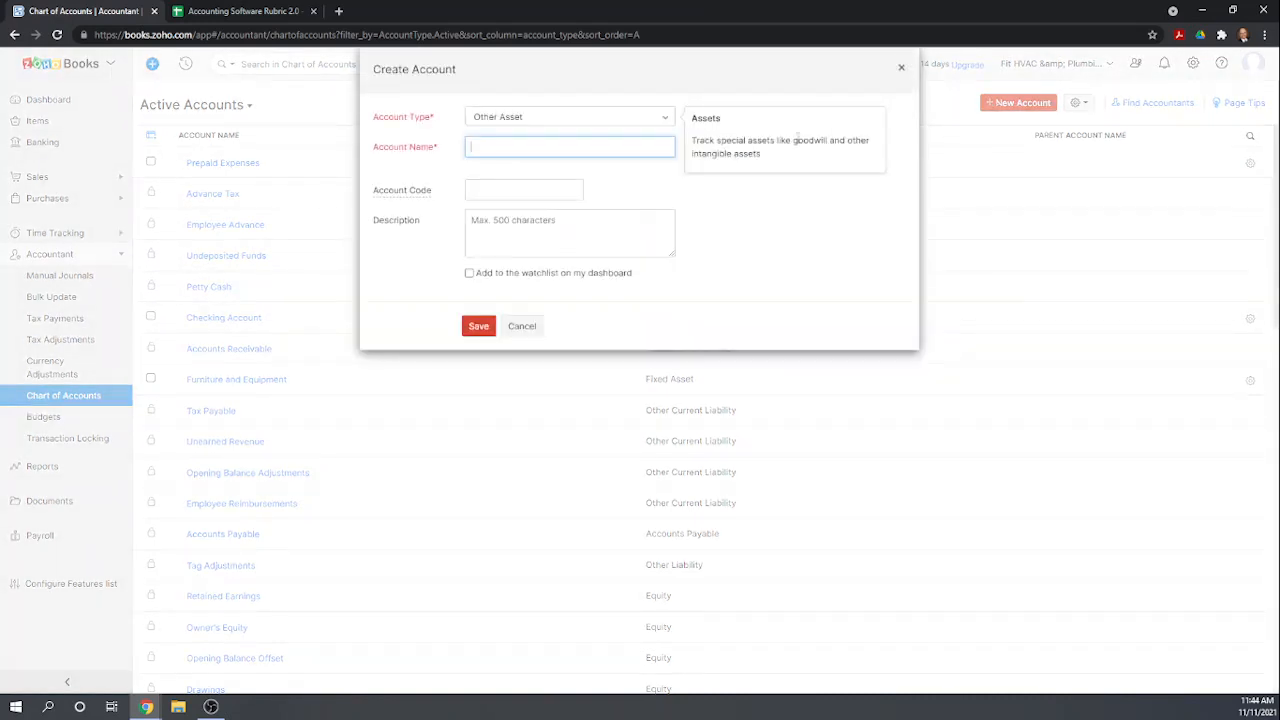
click(658, 117)
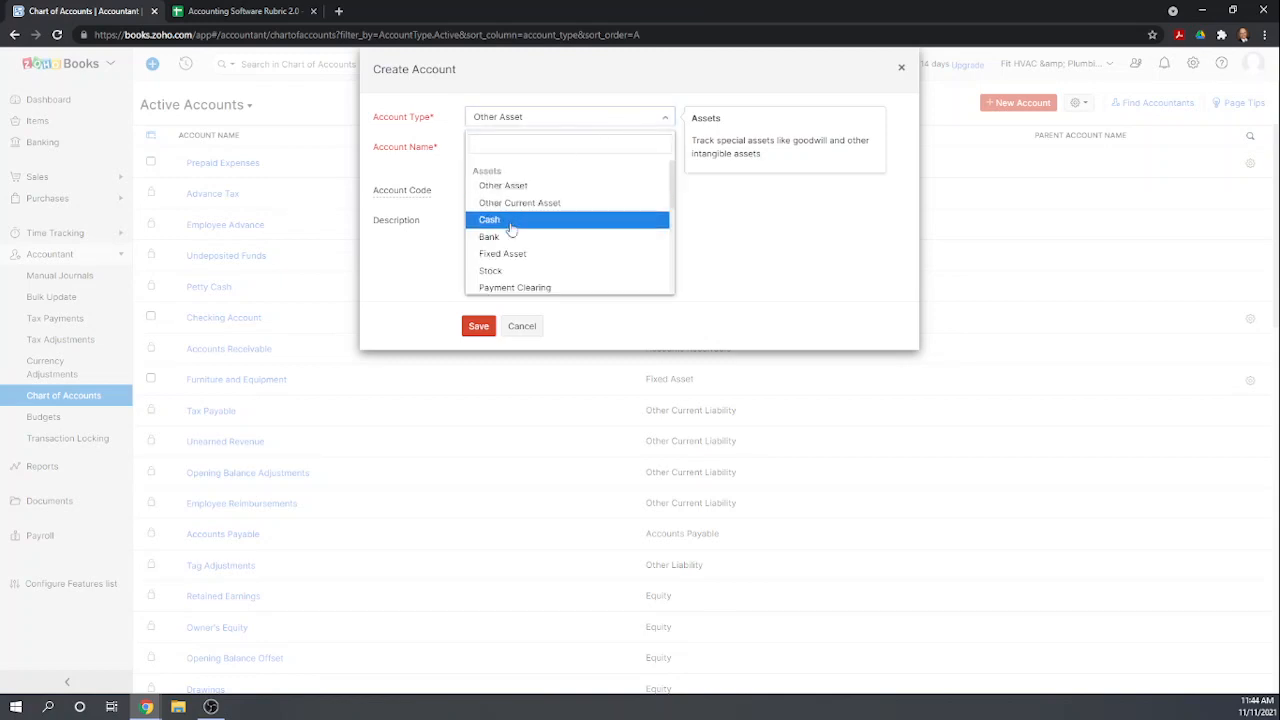
click(494, 238)
click(517, 147)
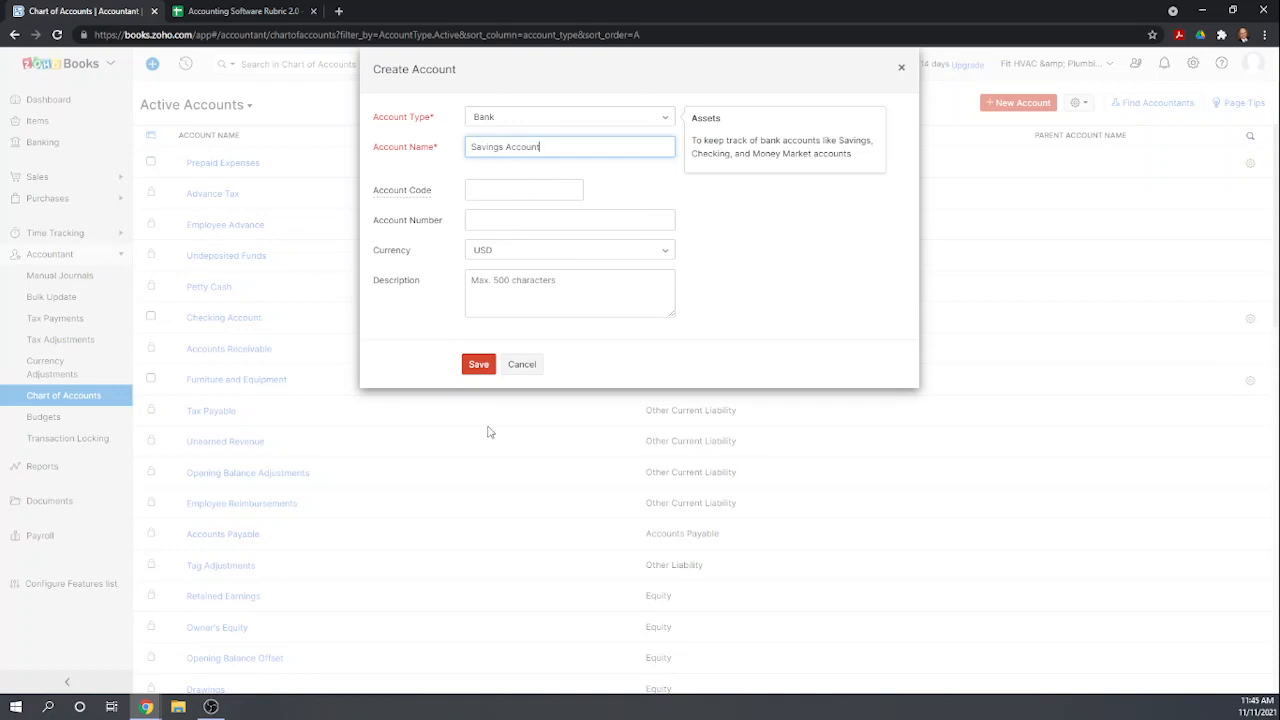
click(486, 366)
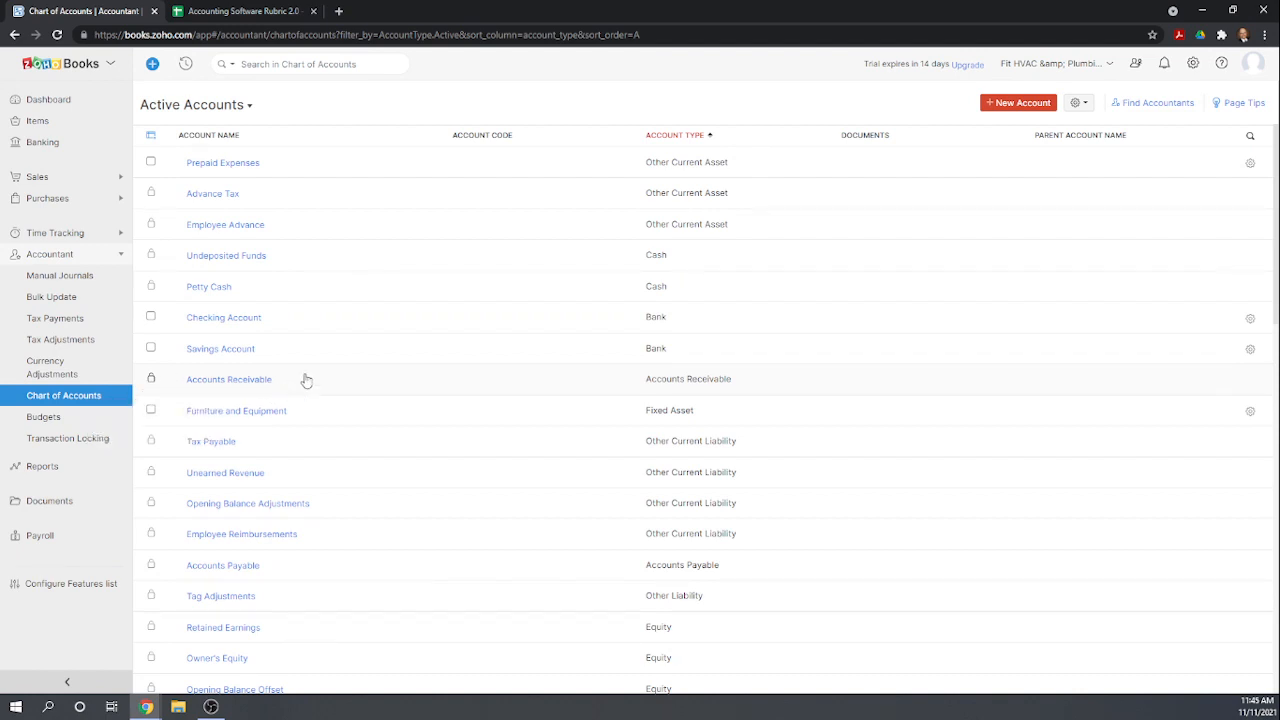
Open the Organization Profile settings and review the company details.
scroll(375, 380, down, 1)
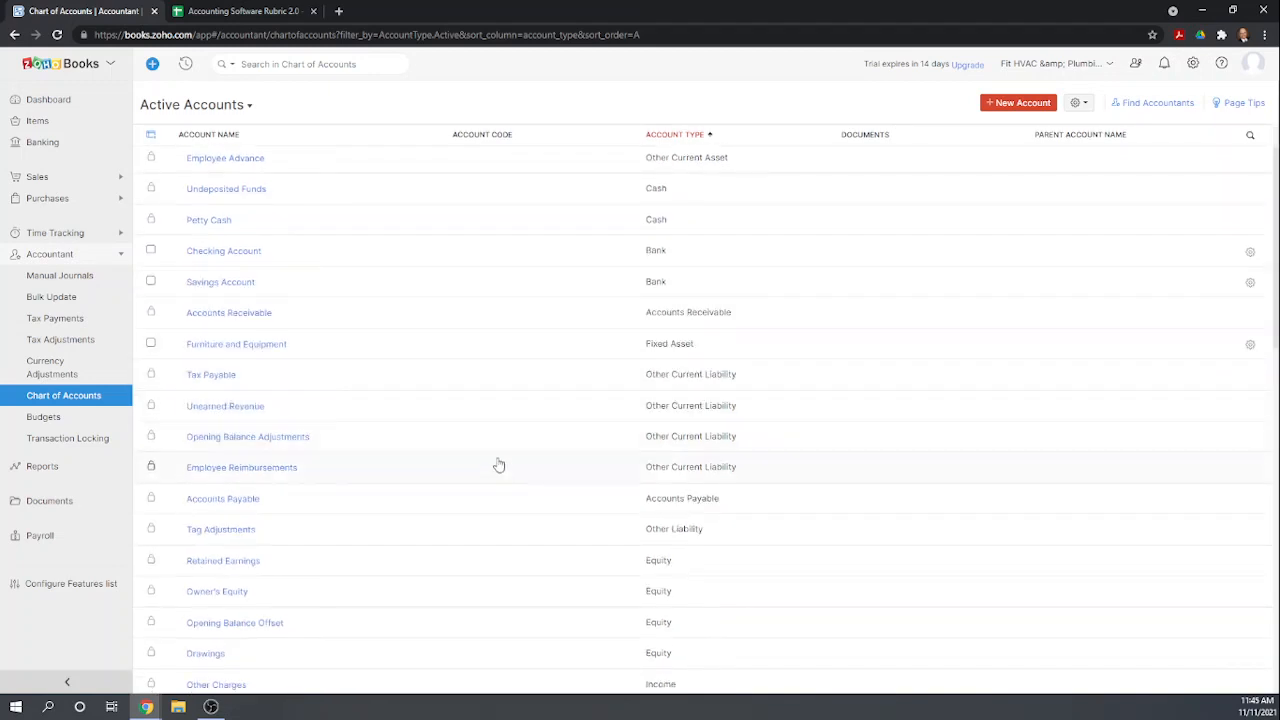
scroll(685, 268, up, 1)
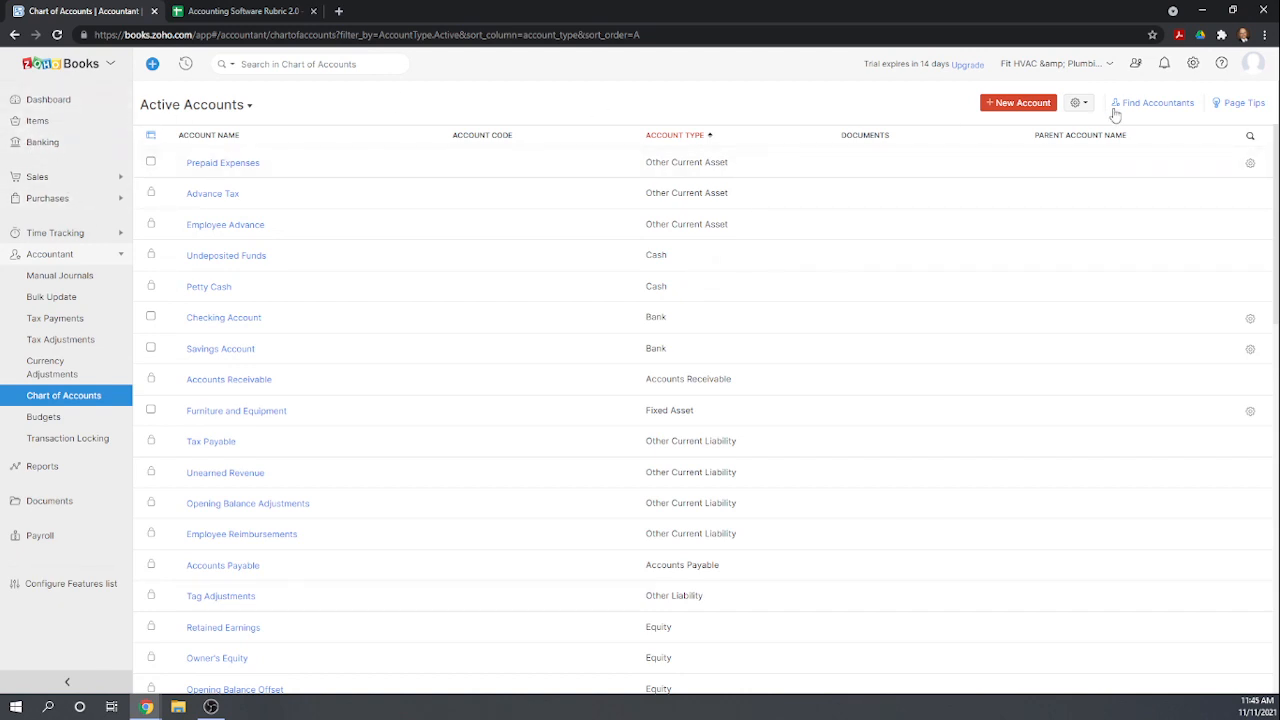
click(1193, 64)
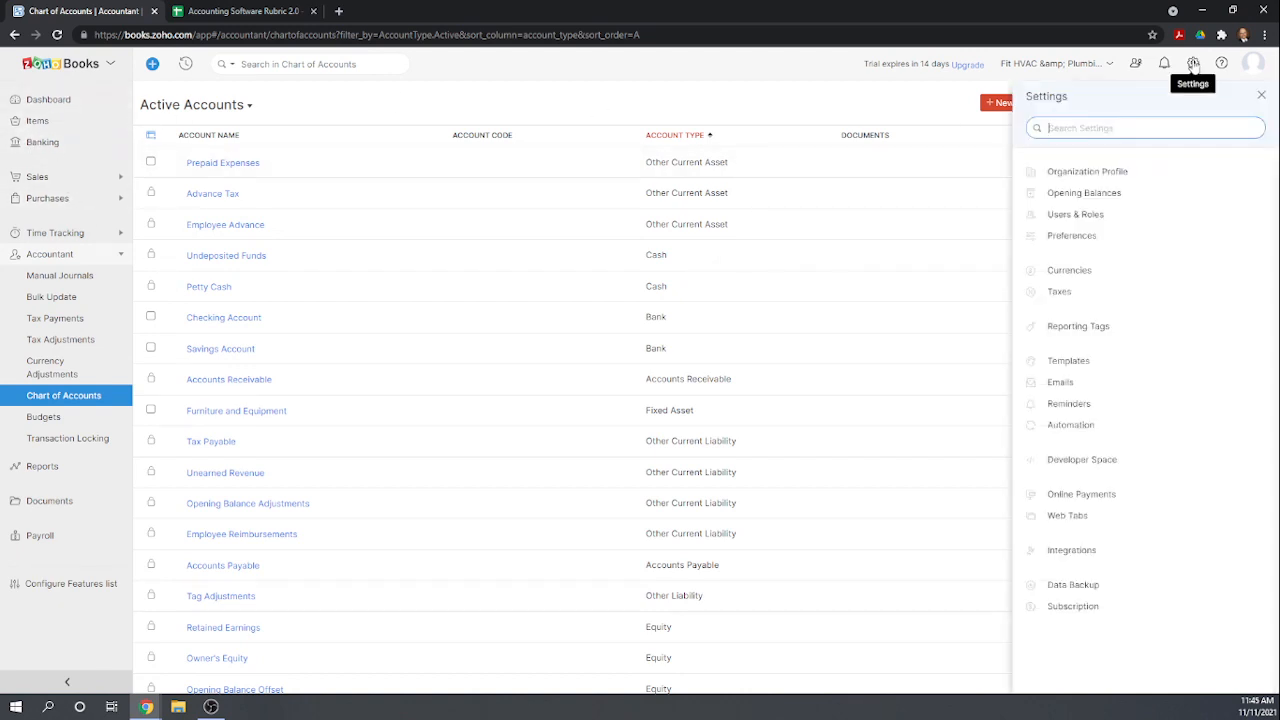
click(1097, 172)
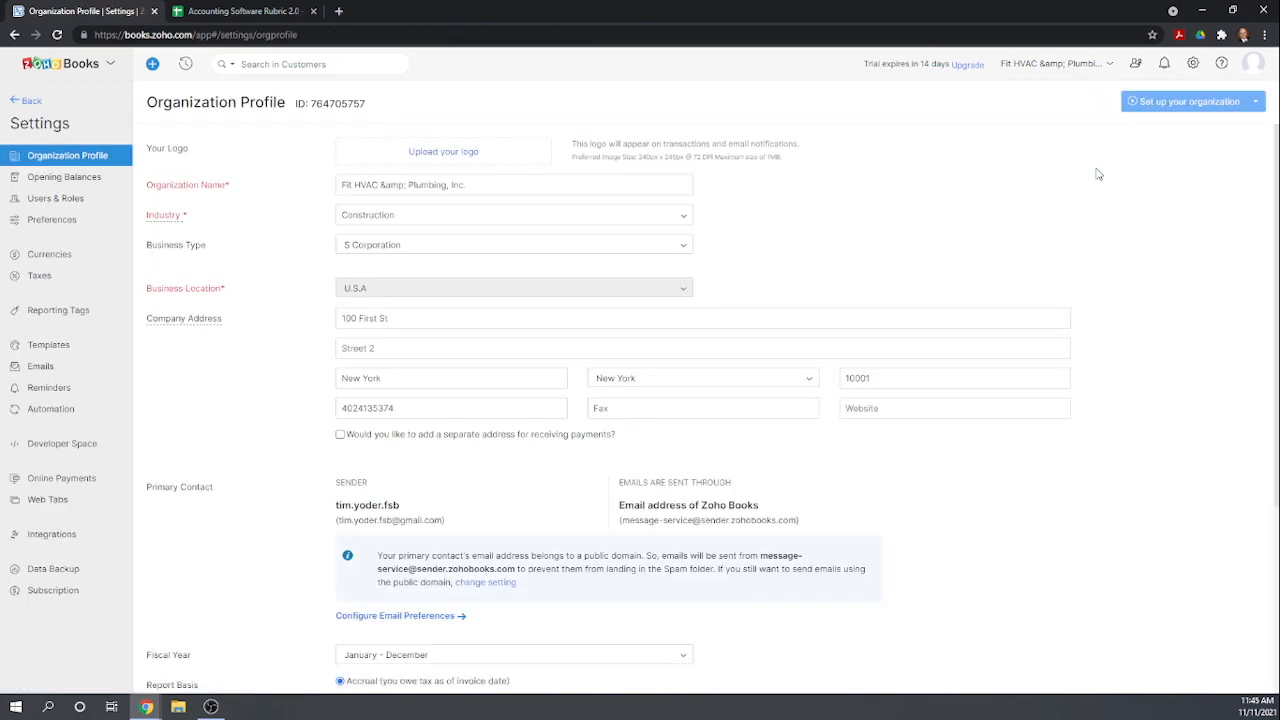
scroll(655, 290, down, 2)
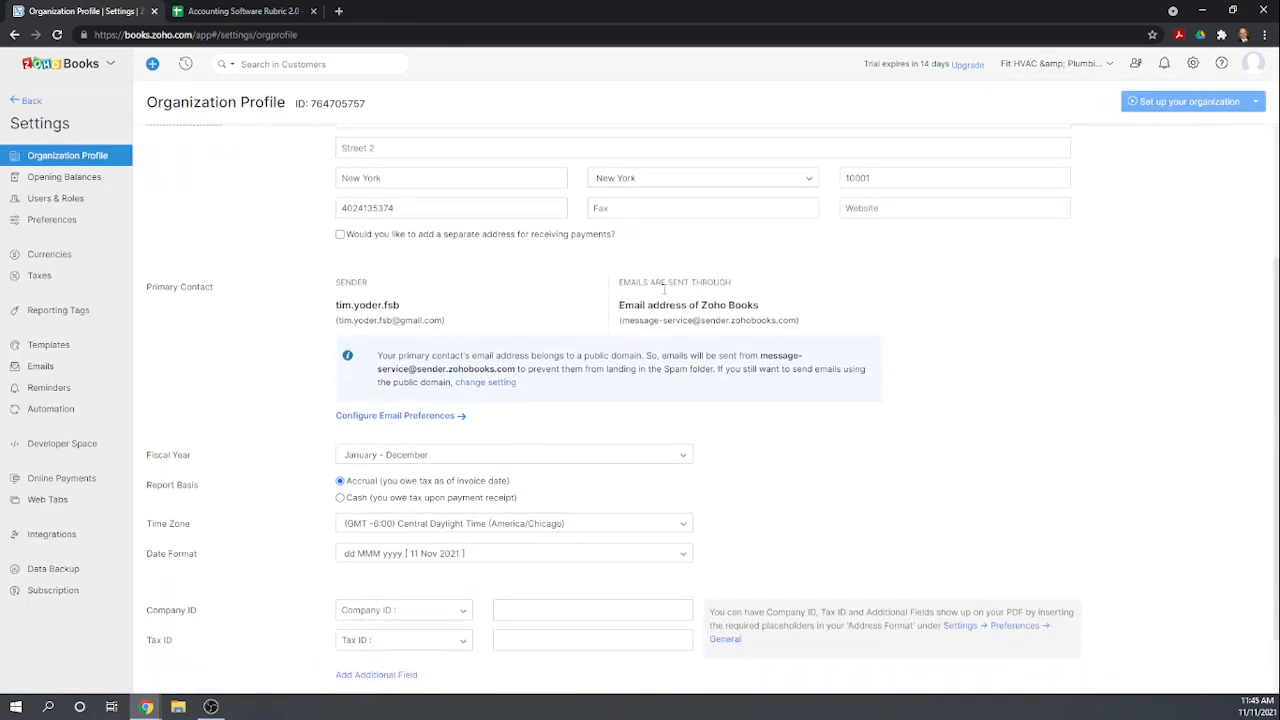
scroll(515, 245, down, 1)
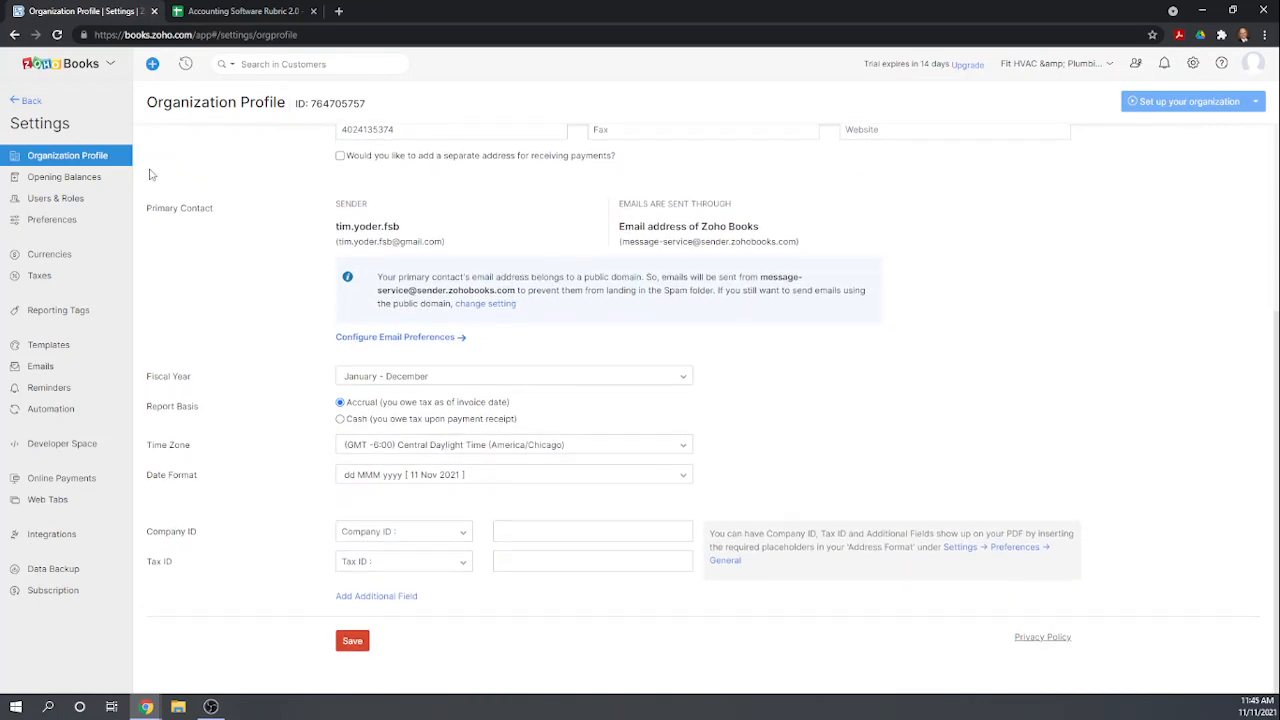
Open General preferences and enable the Sales Orders and Purchase Orders modules.
click(57, 224)
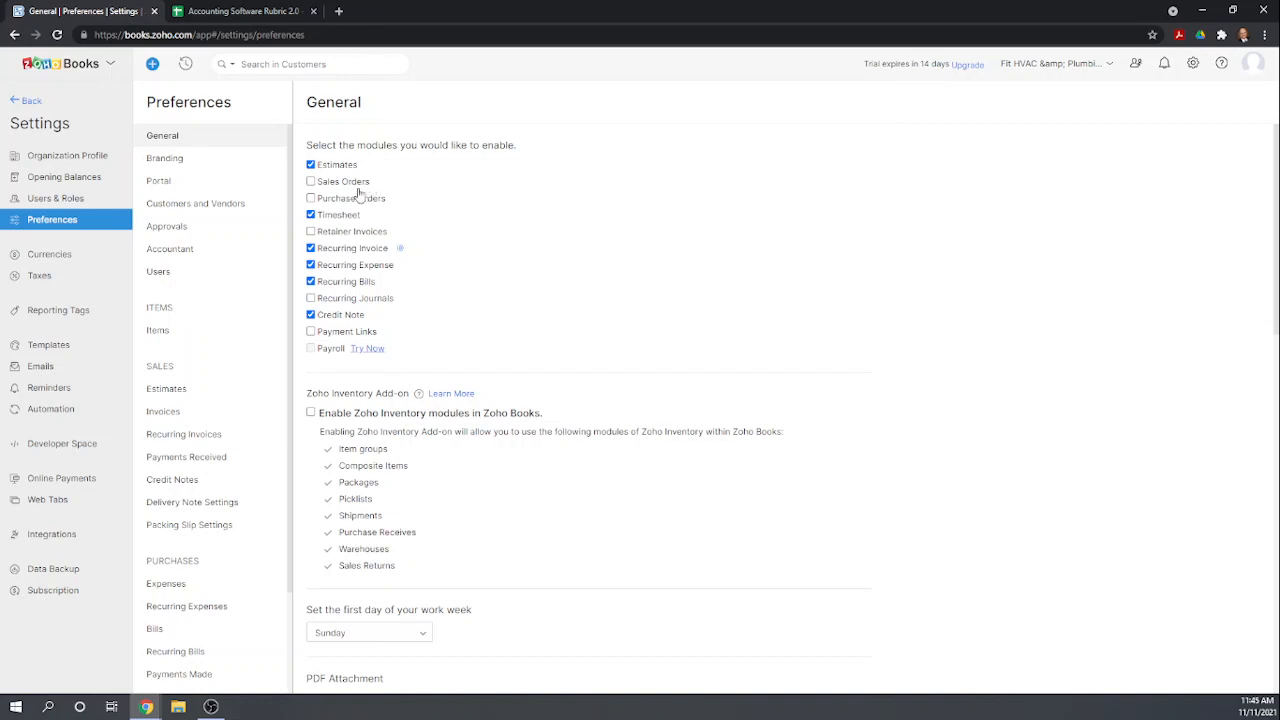
click(310, 183)
click(311, 199)
Scroll through the remaining General preferences to review the available options.
scroll(537, 250, down, 1)
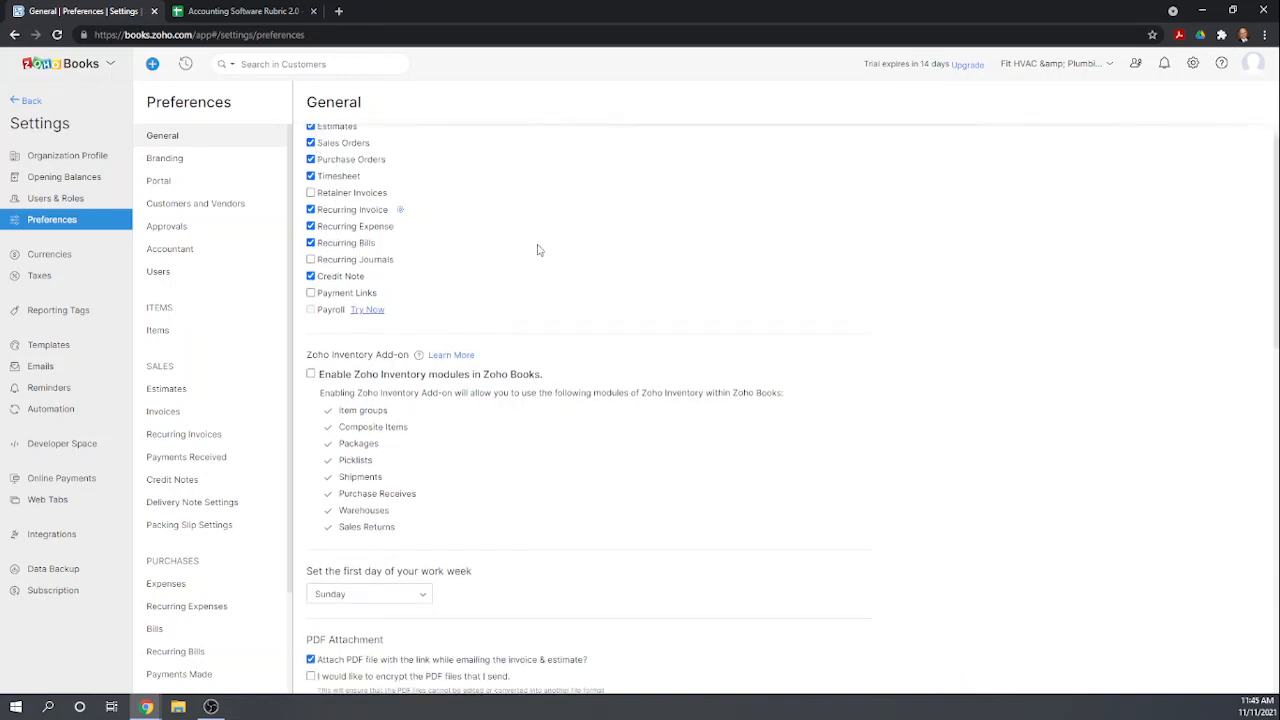
scroll(537, 250, down, 1)
scroll(537, 250, down, 2)
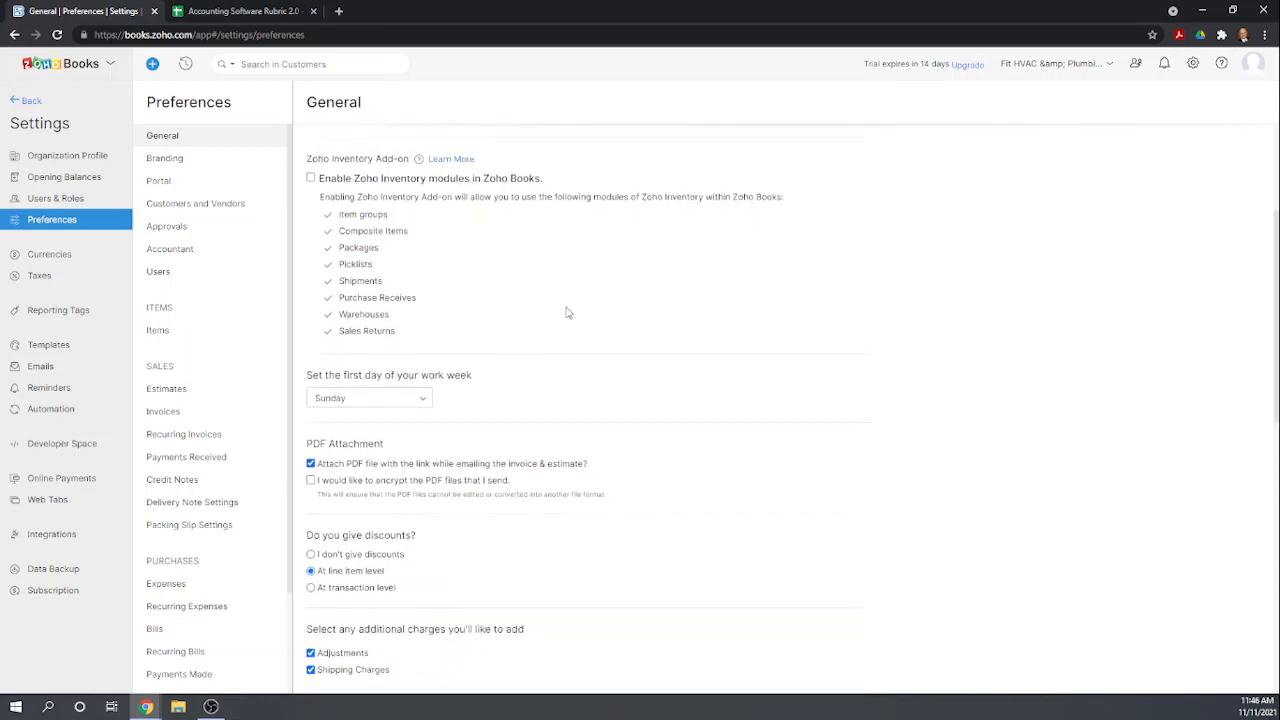
scroll(566, 310, up, 3)
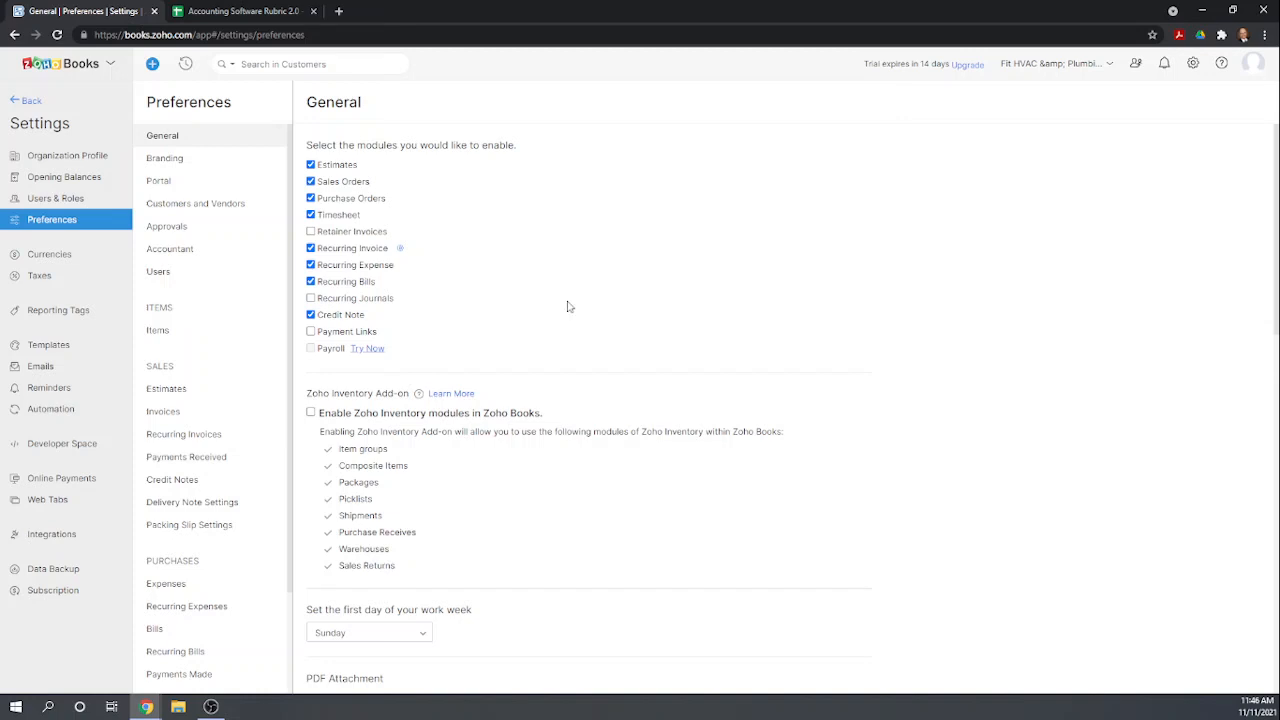
scroll(567, 306, down, 4)
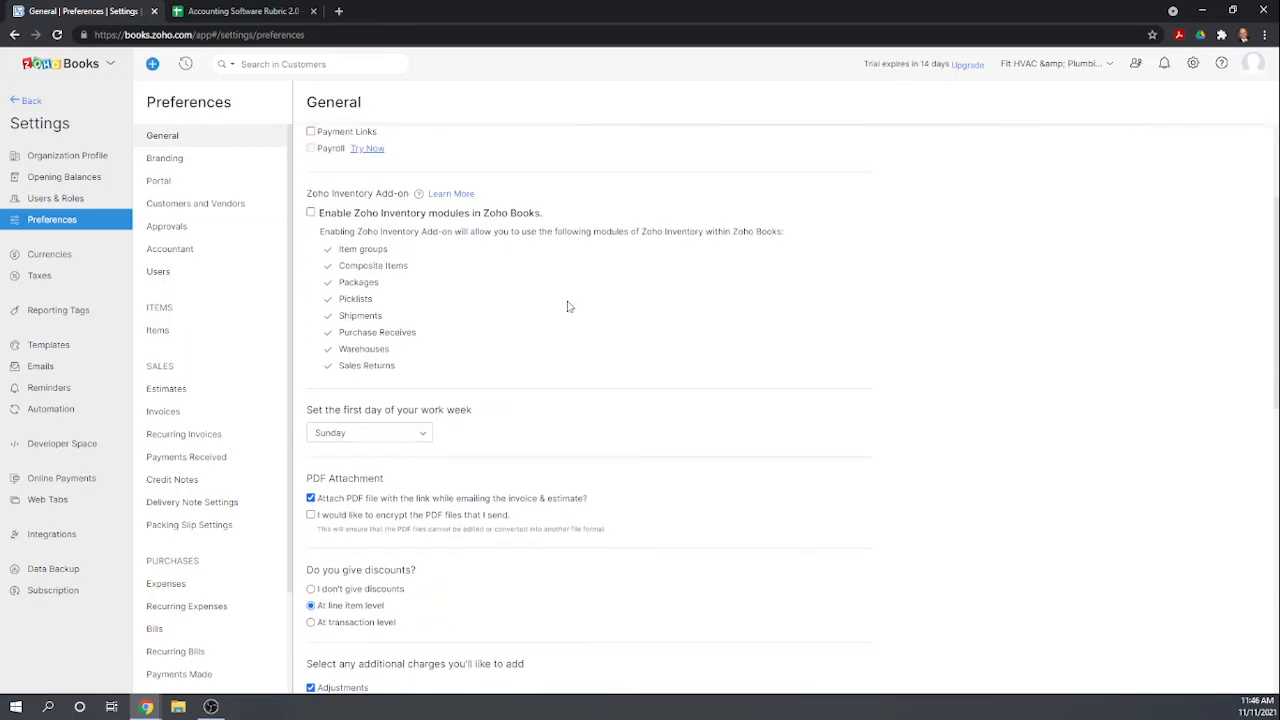
scroll(567, 306, down, 2)
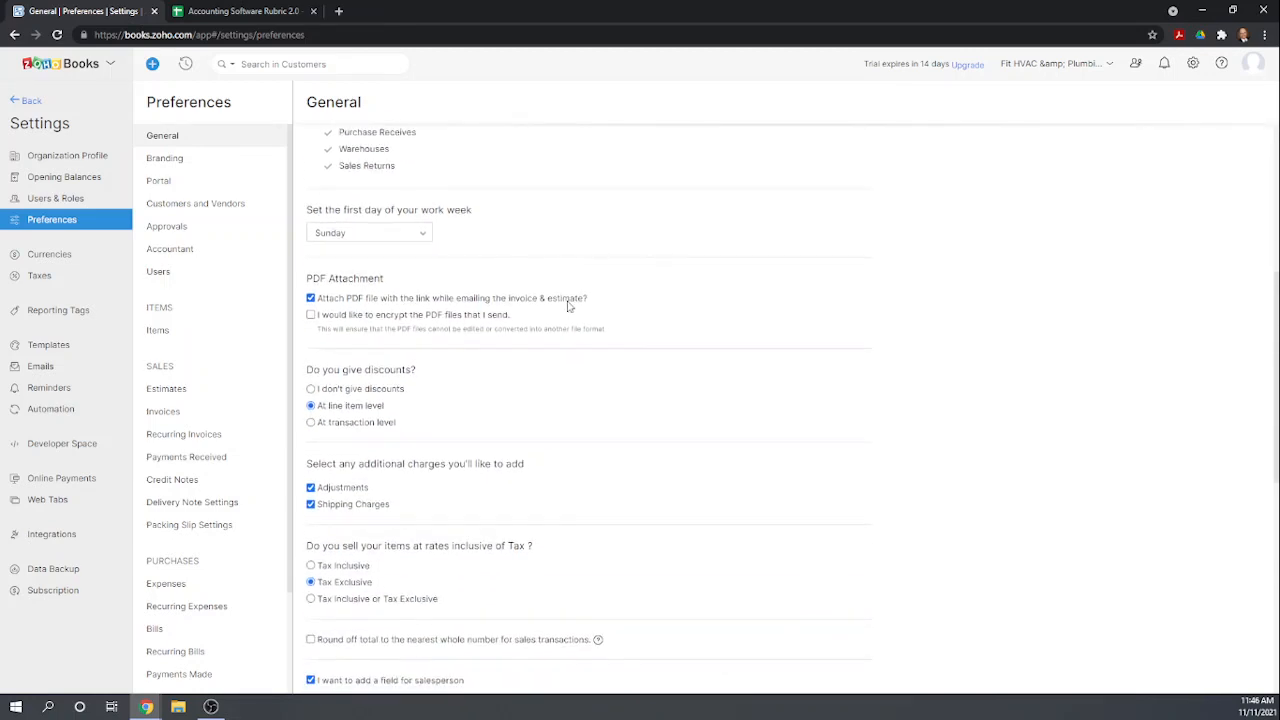
scroll(567, 307, down, 4)
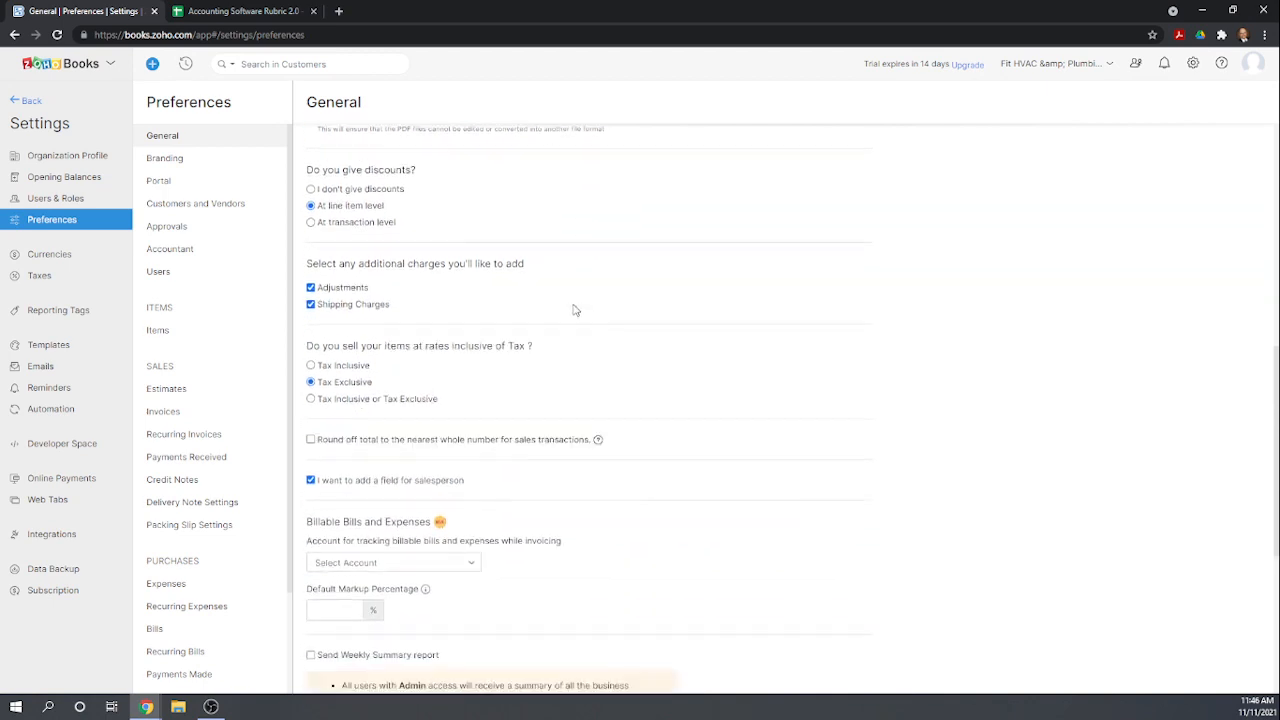
scroll(580, 313, down, 1)
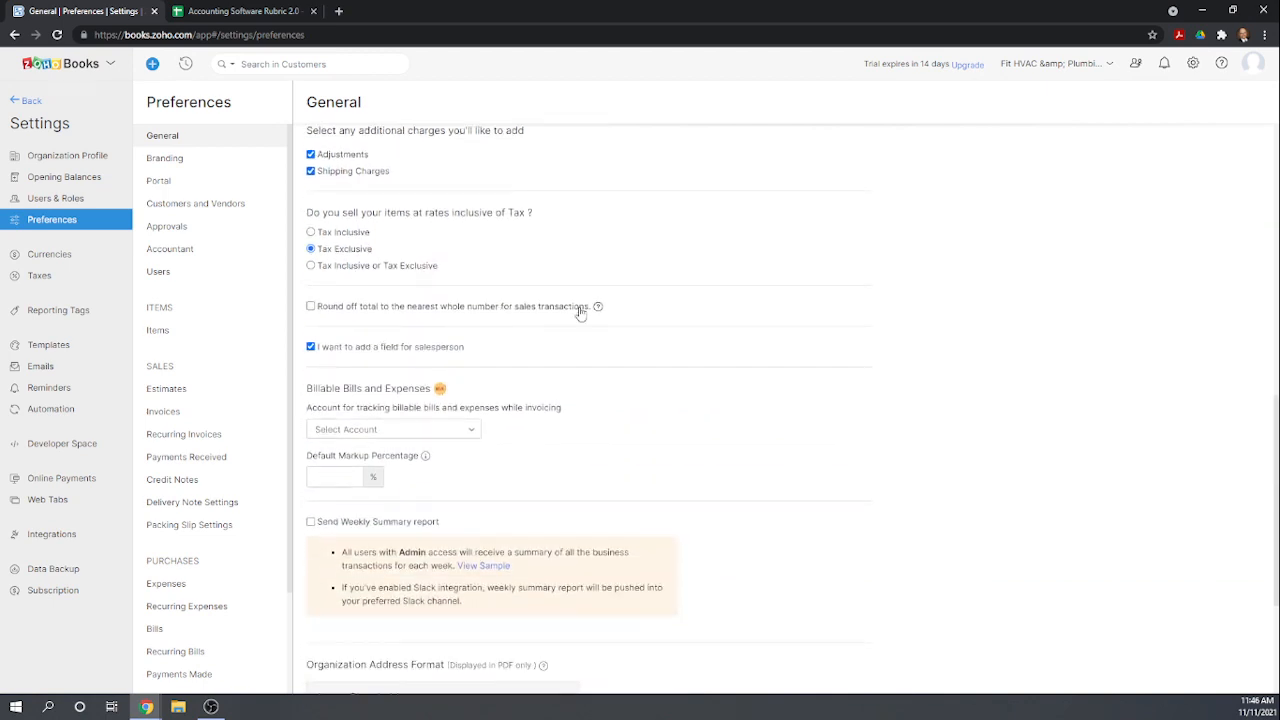
scroll(580, 313, down, 1)
scroll(588, 317, down, 3)
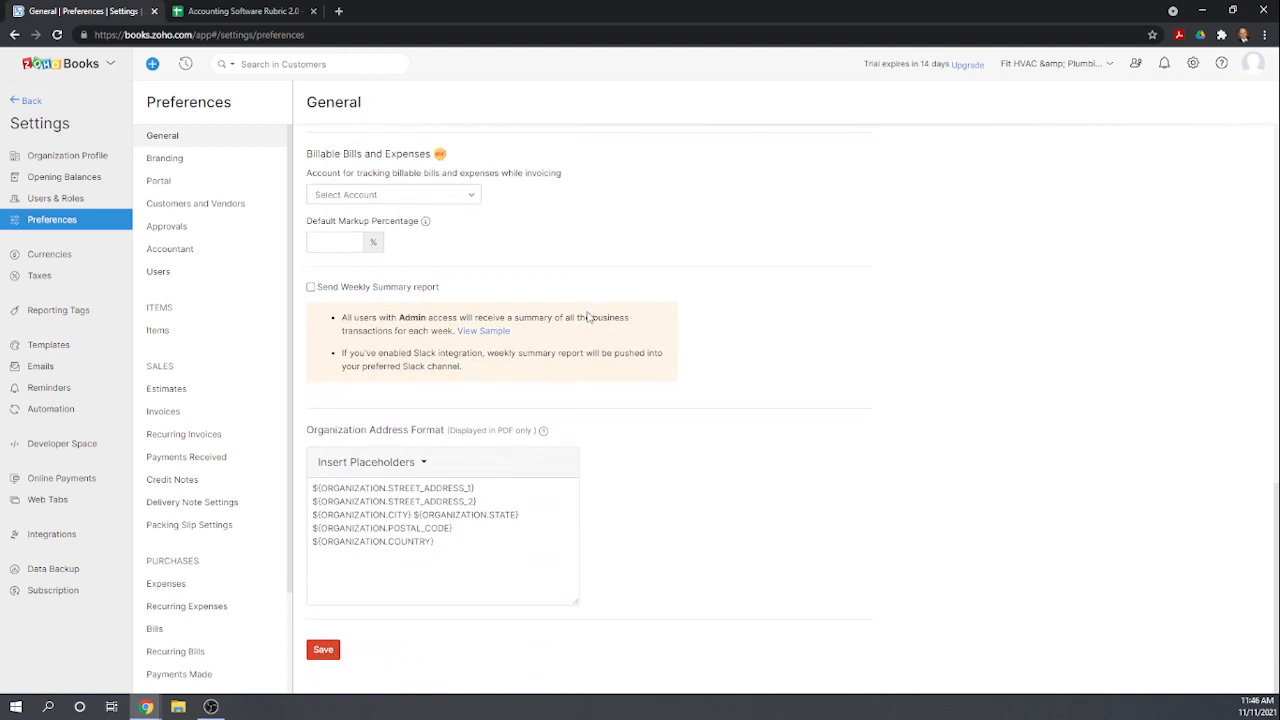
scroll(588, 317, up, 12)
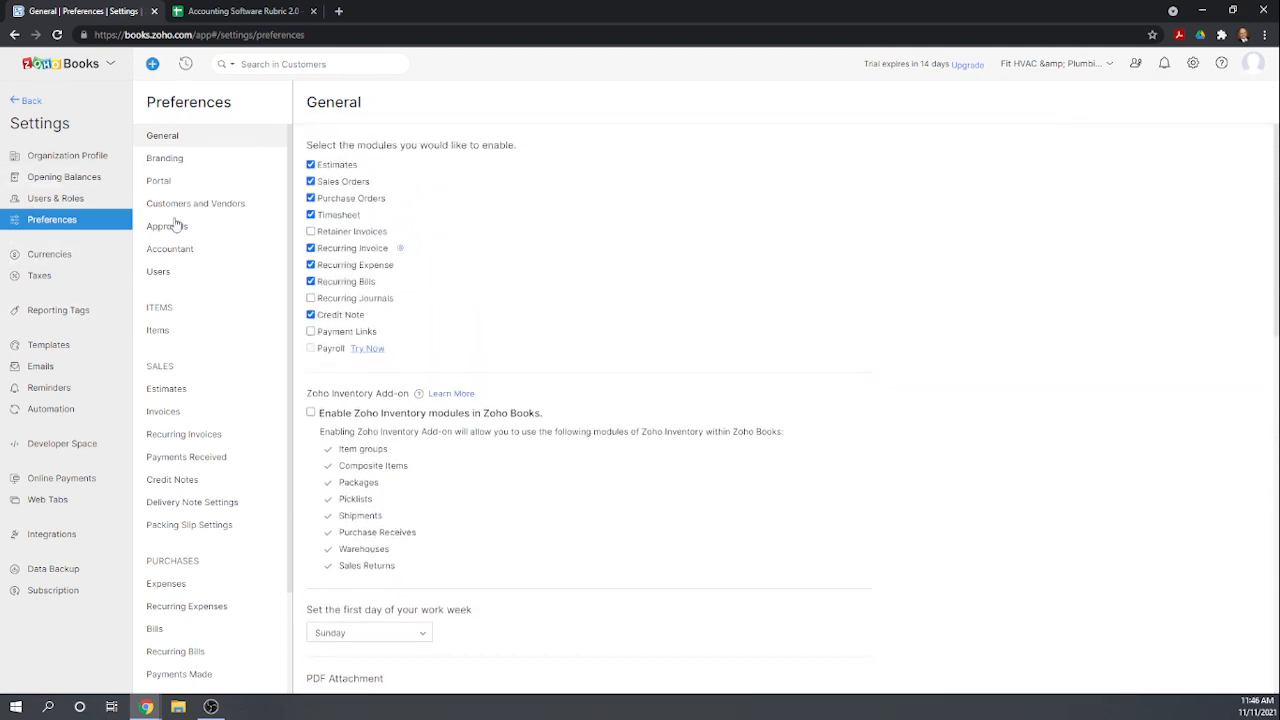
scroll(207, 277, down, 1)
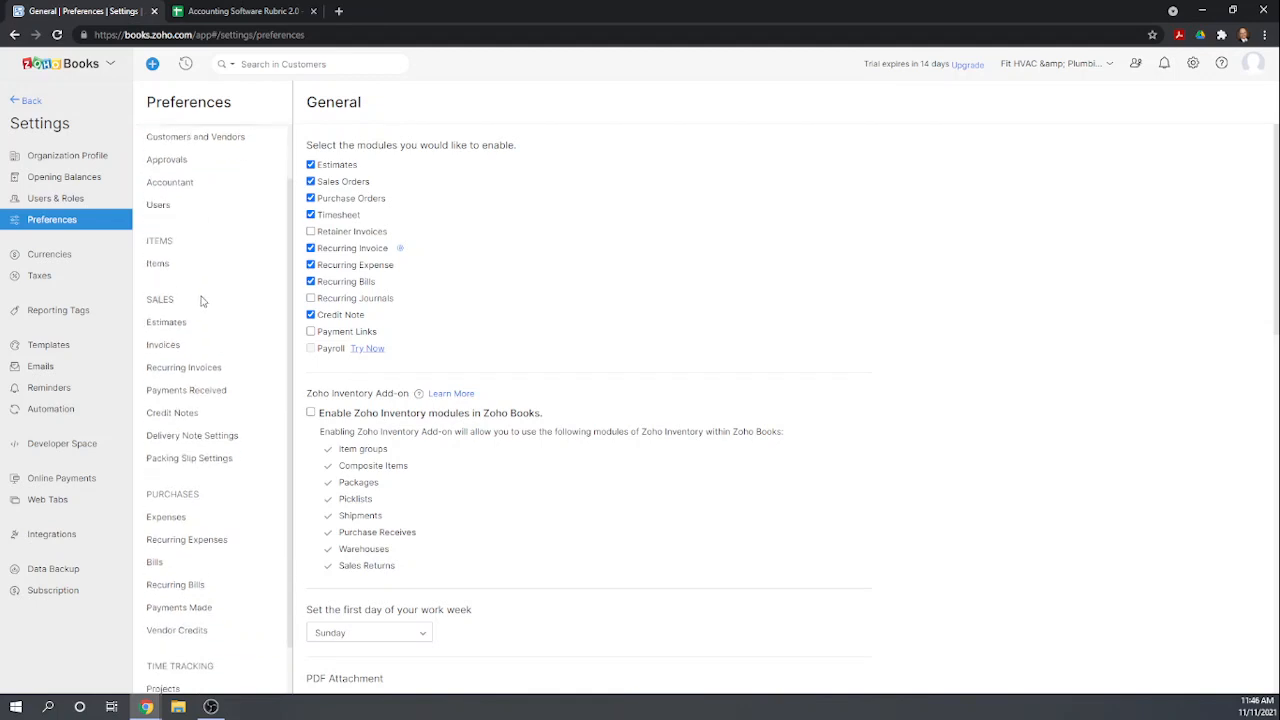
Open Items preferences, enable inventory tracking, and set the inventory start date to 01 Jan 2021.
click(158, 265)
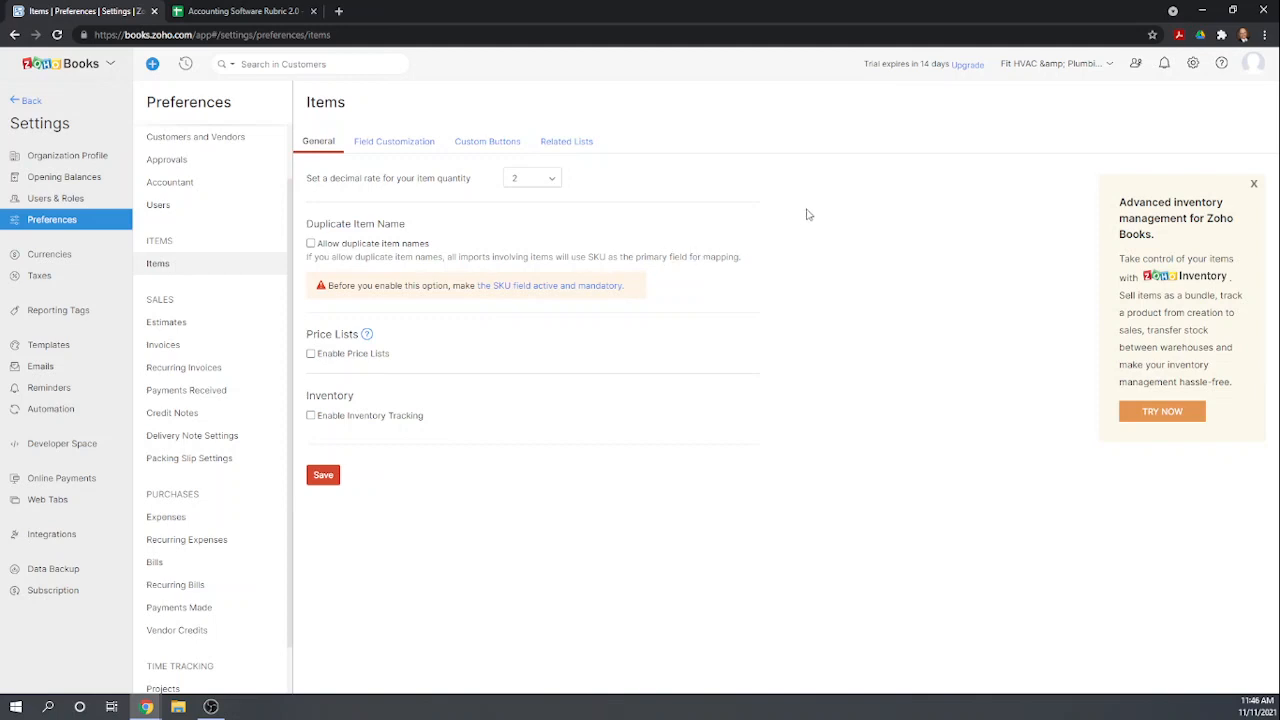
click(310, 416)
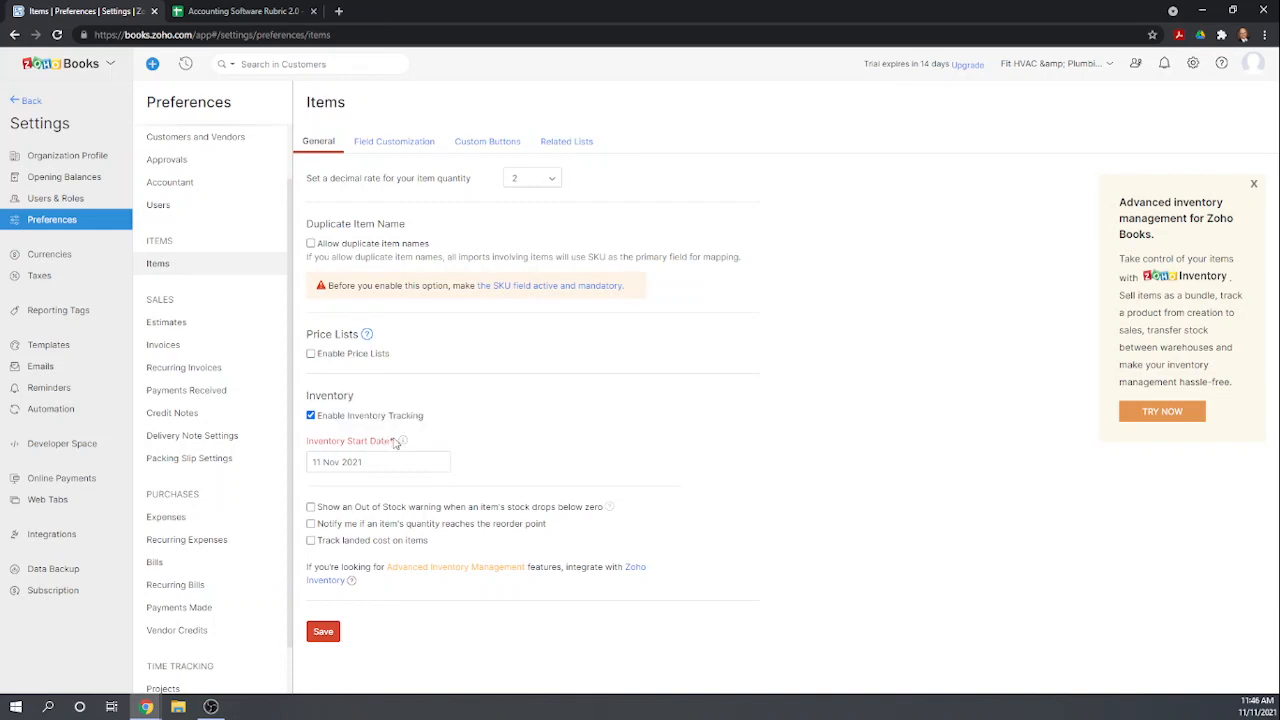
mouse_move(402, 446)
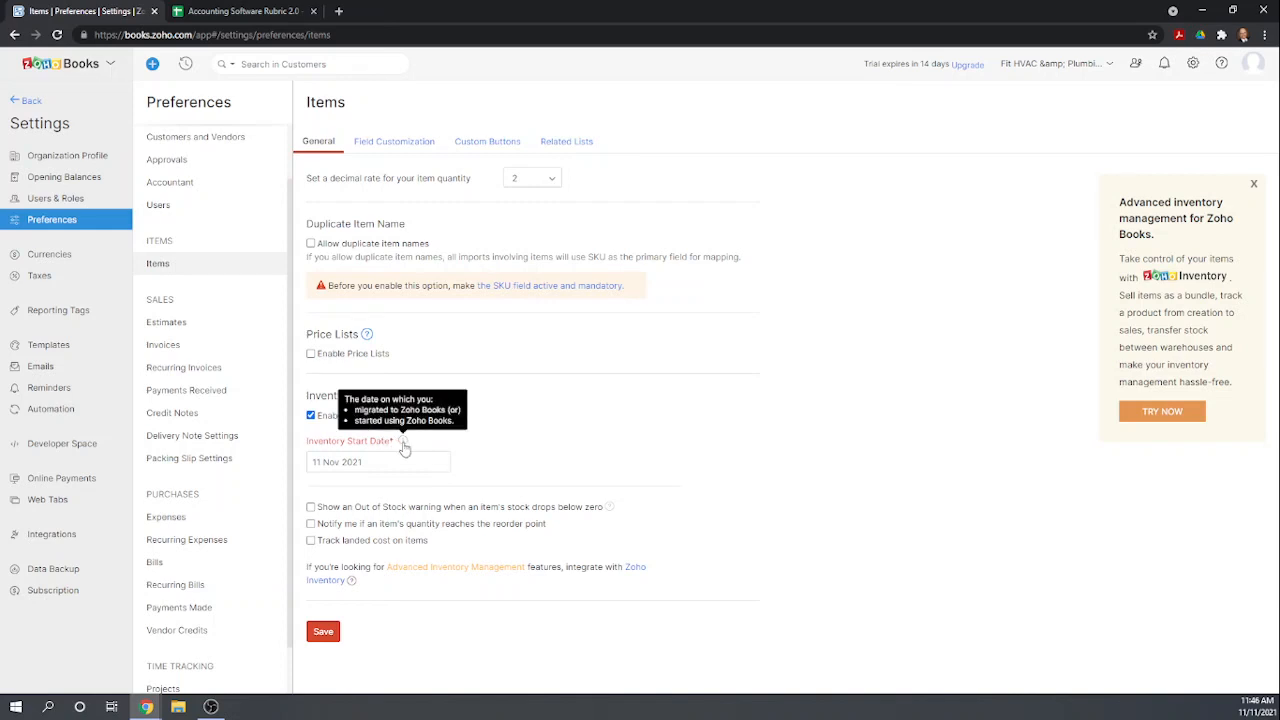
click(387, 460)
drag(387, 460, 311, 461)
text(0101)
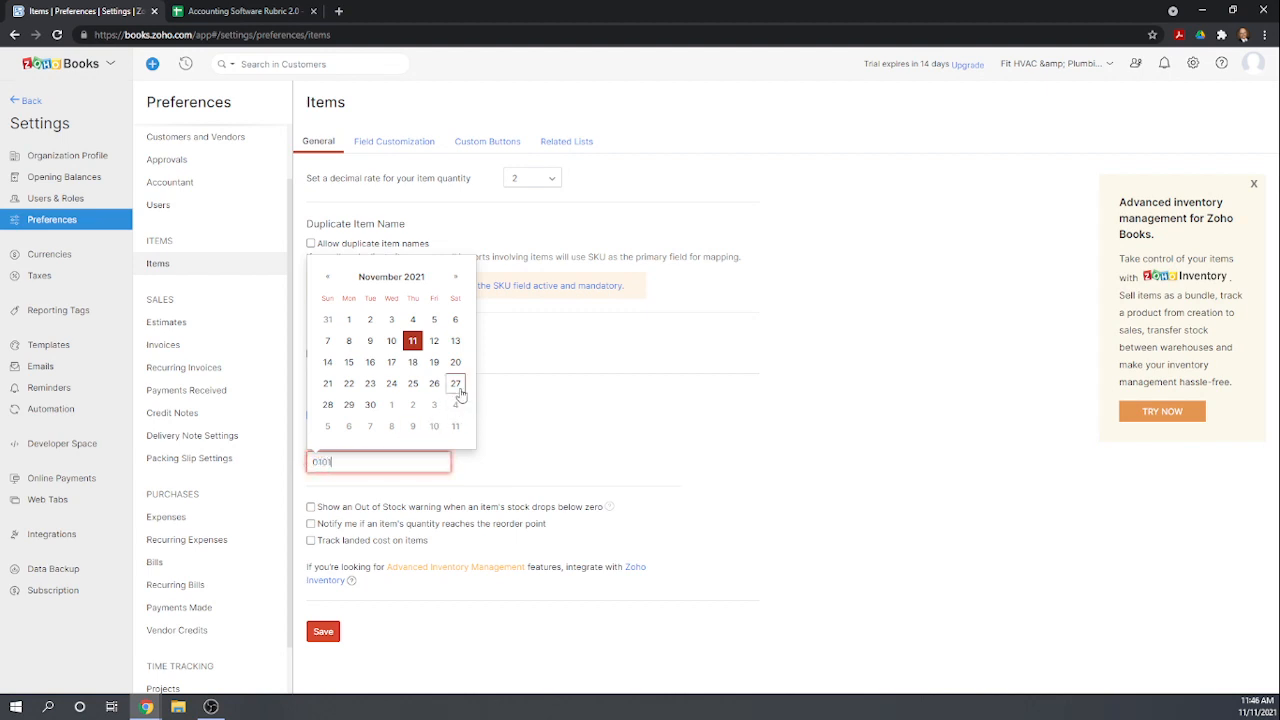
text(2021)
click(580, 435)
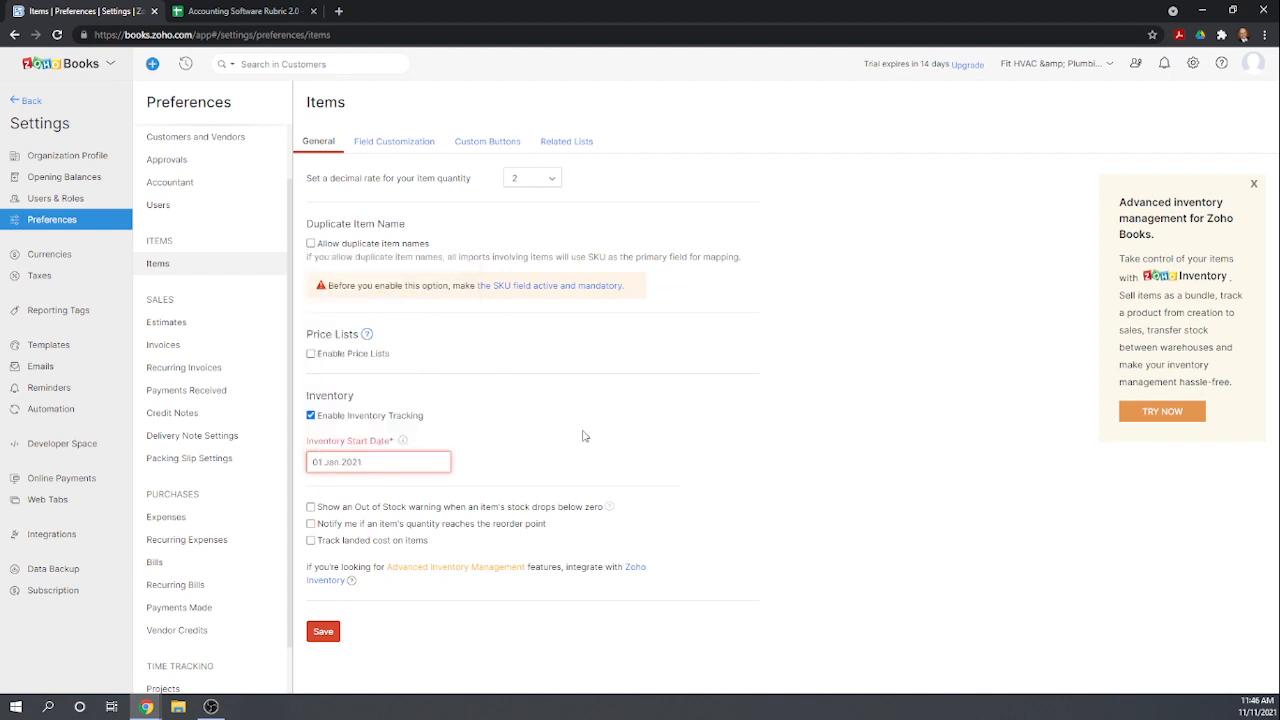
Turn on notifications when an item's quantity reaches the reorder point and save the item preferences.
click(311, 524)
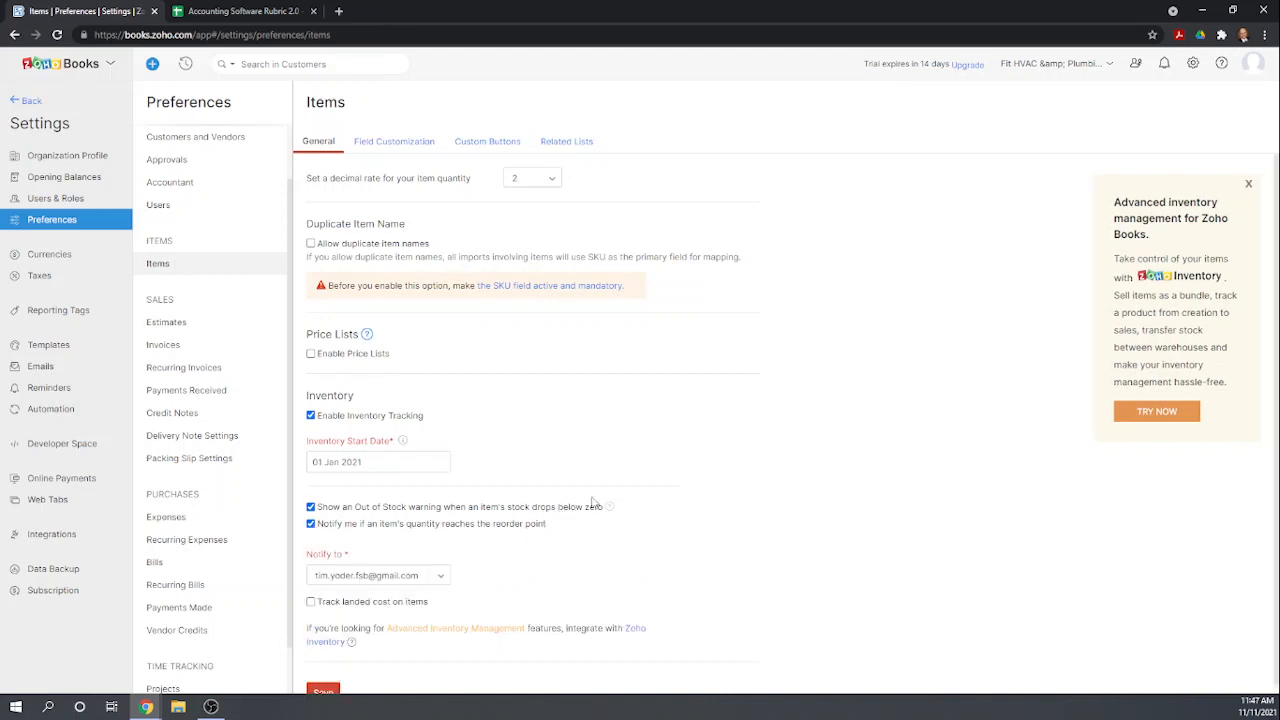
scroll(705, 500, down, 1)
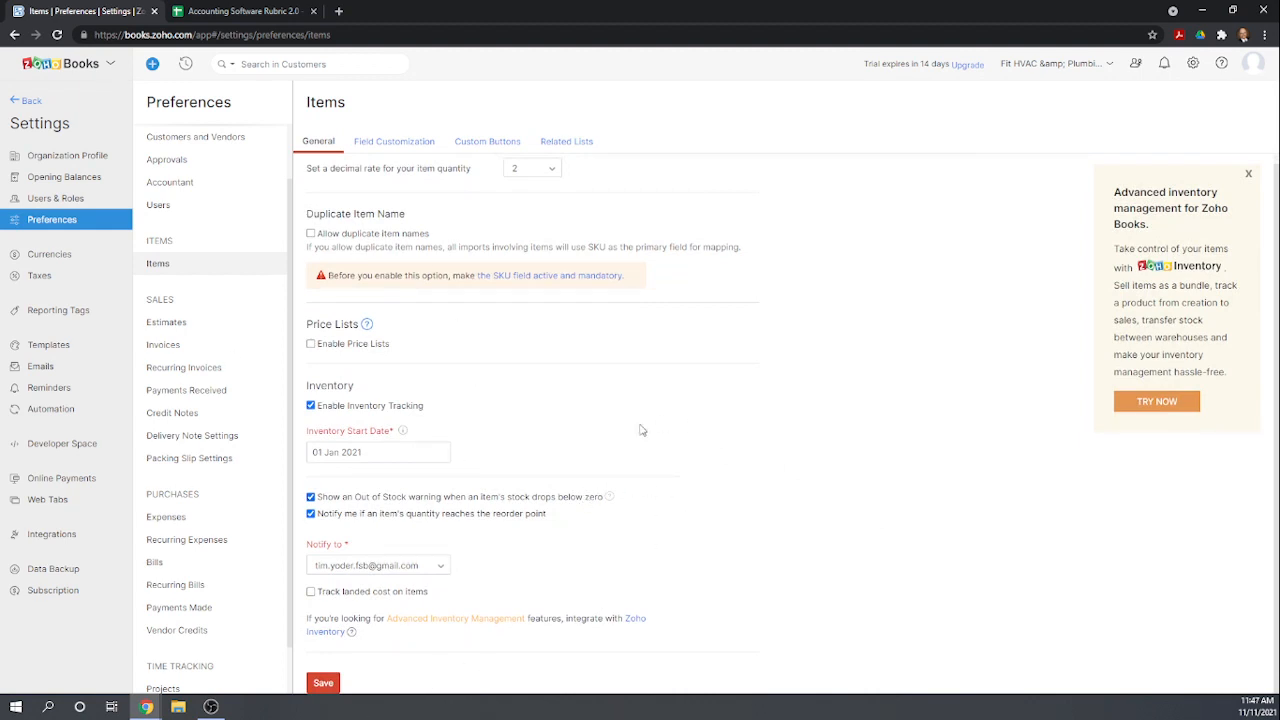
click(325, 684)
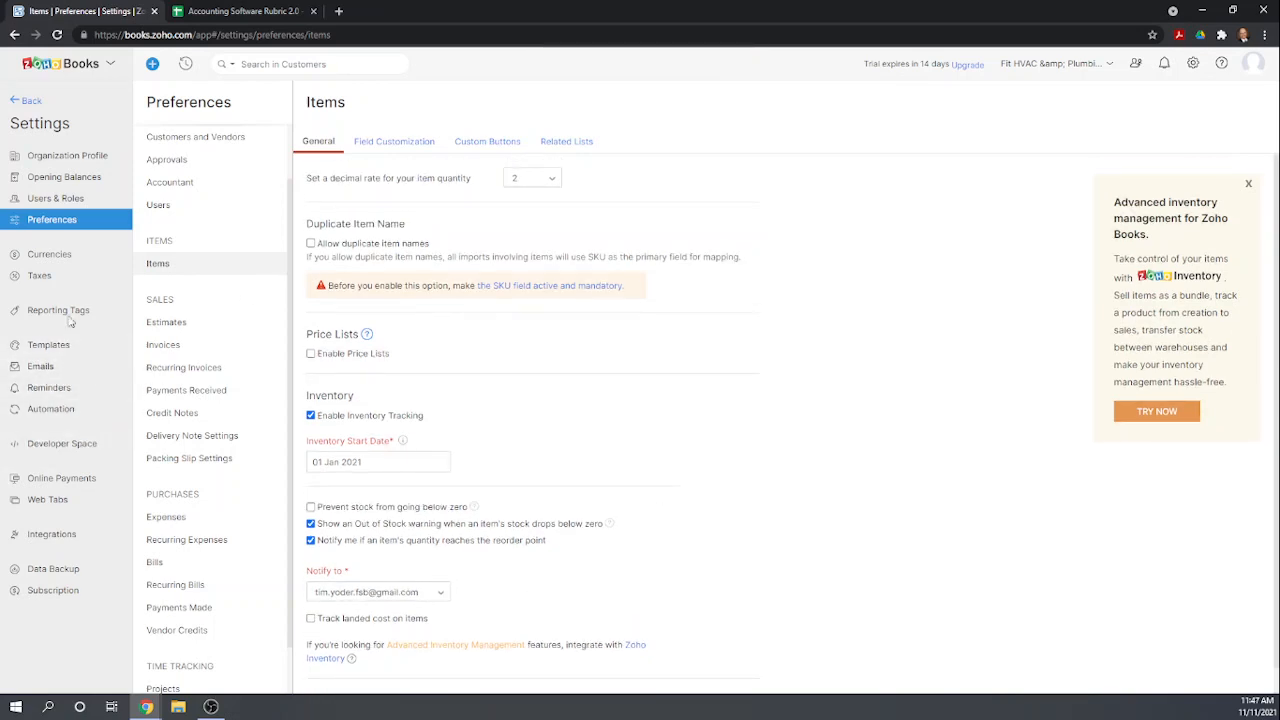
Return to the Chart of Accounts and refresh the page.
click(34, 101)
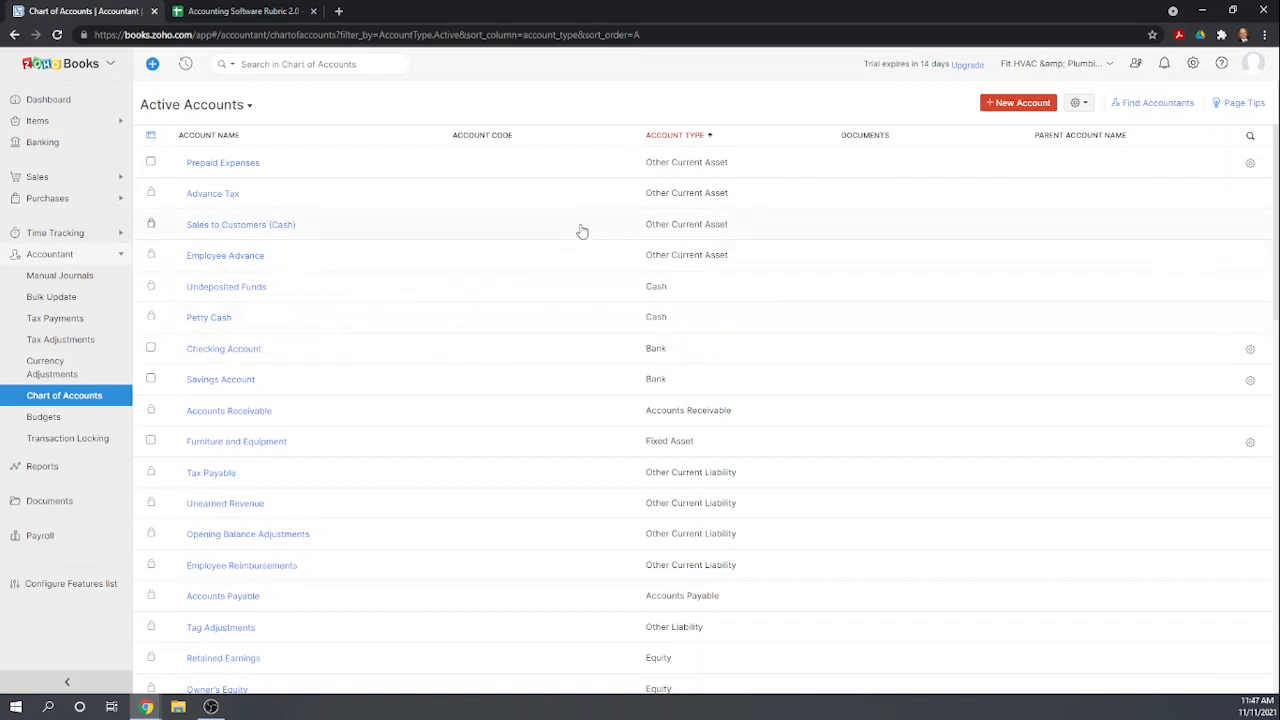
click(57, 35)
click(1018, 104)
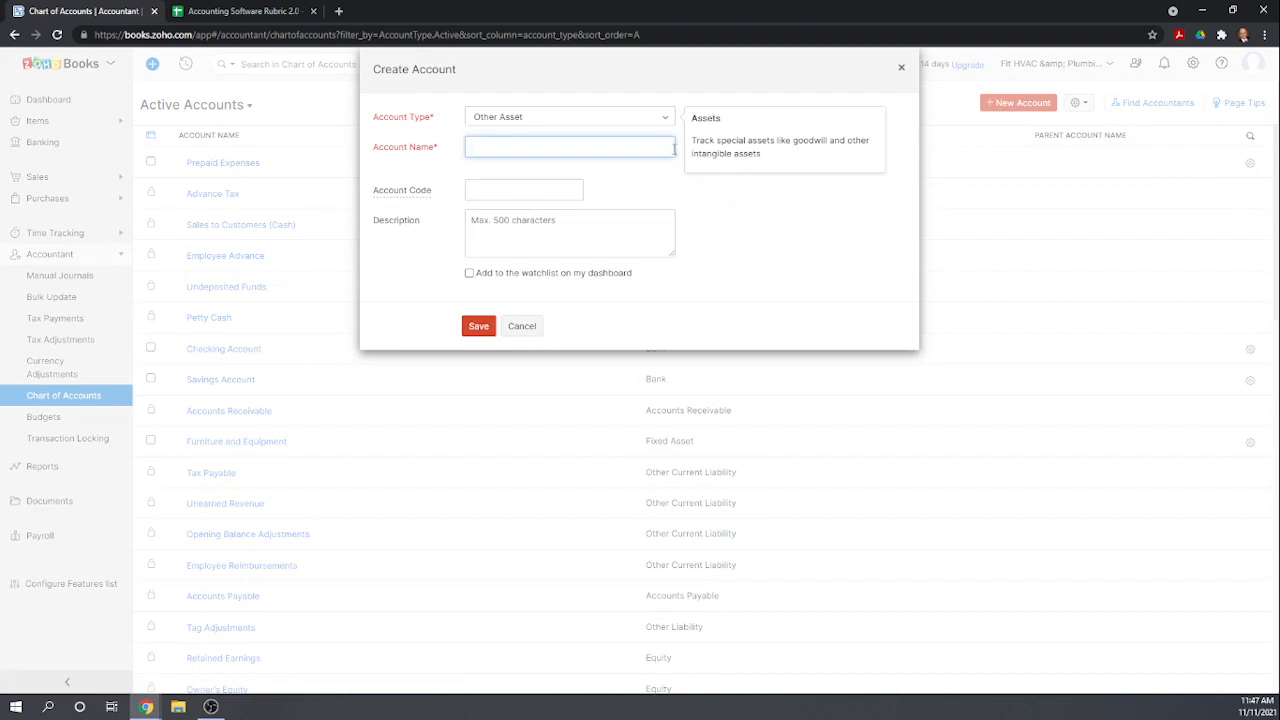
click(666, 119)
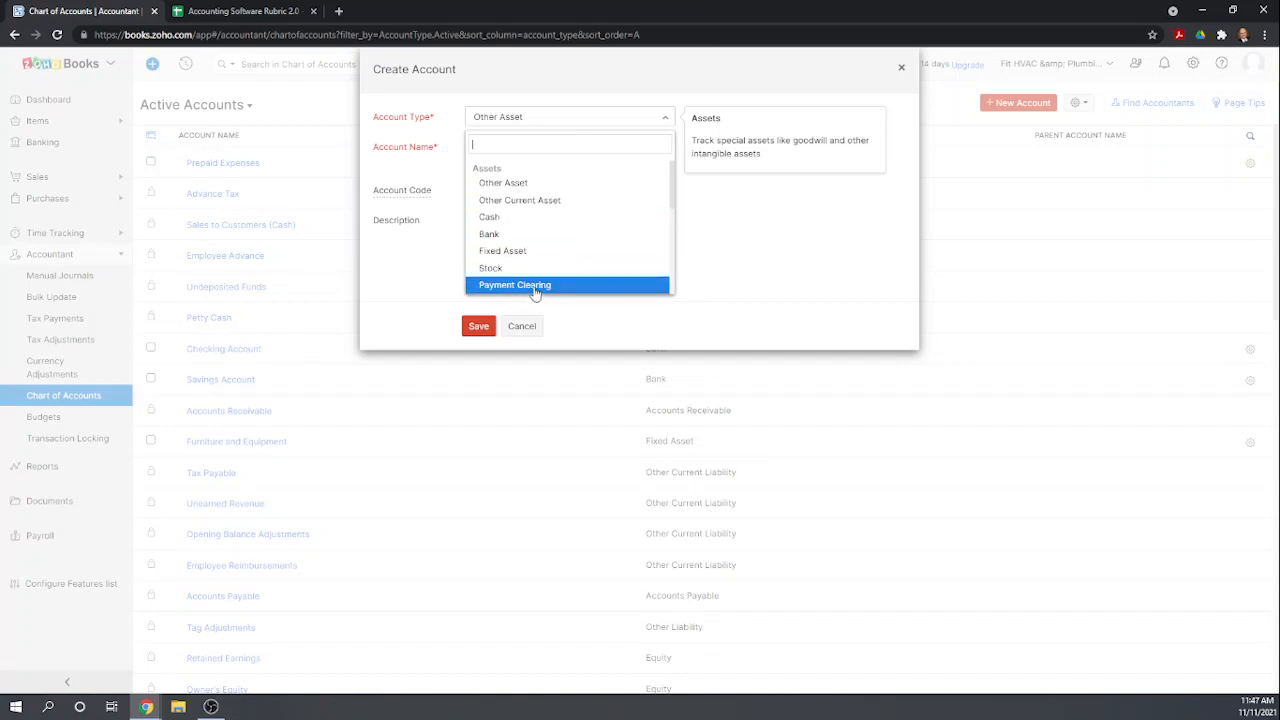
click(796, 246)
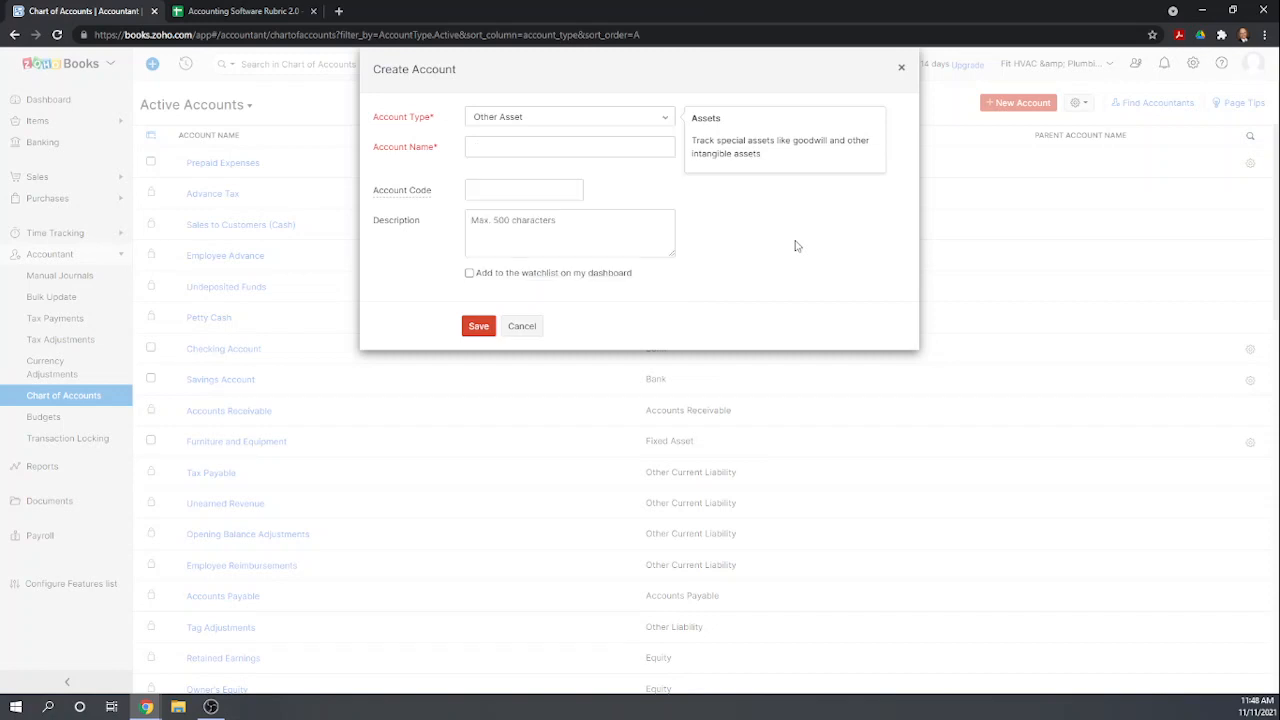
click(522, 327)
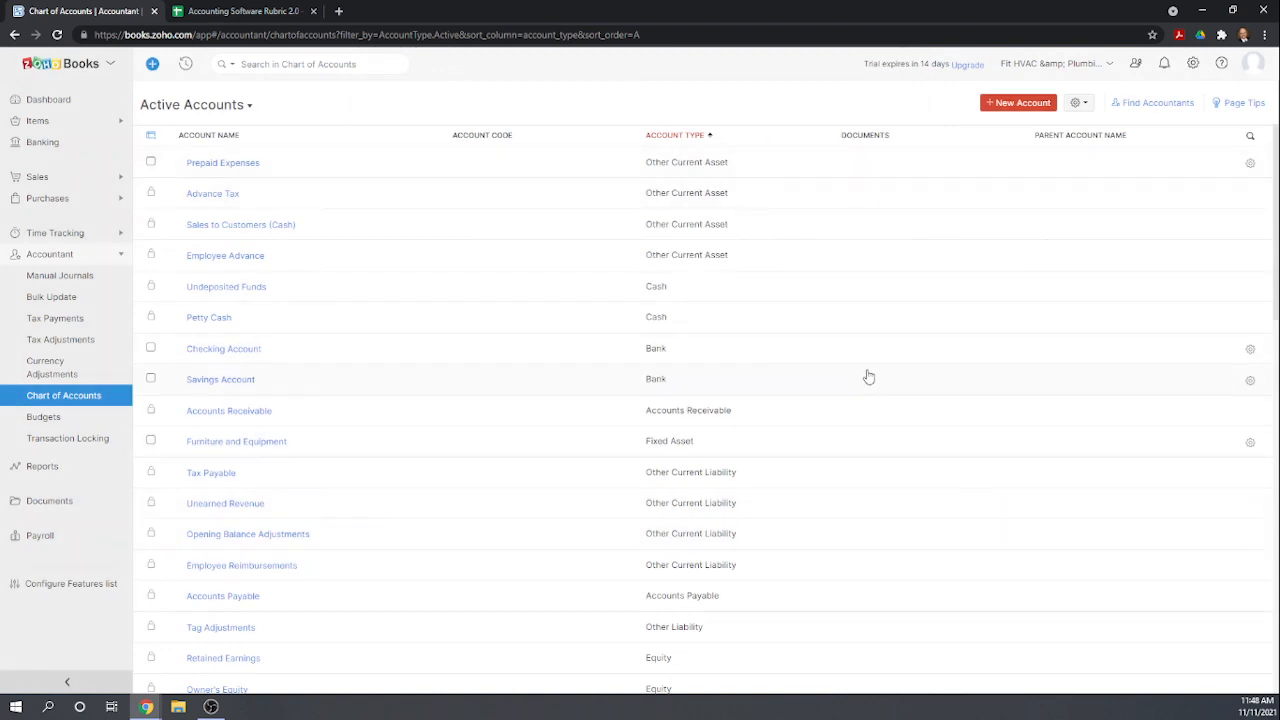
scroll(868, 378, down, 3)
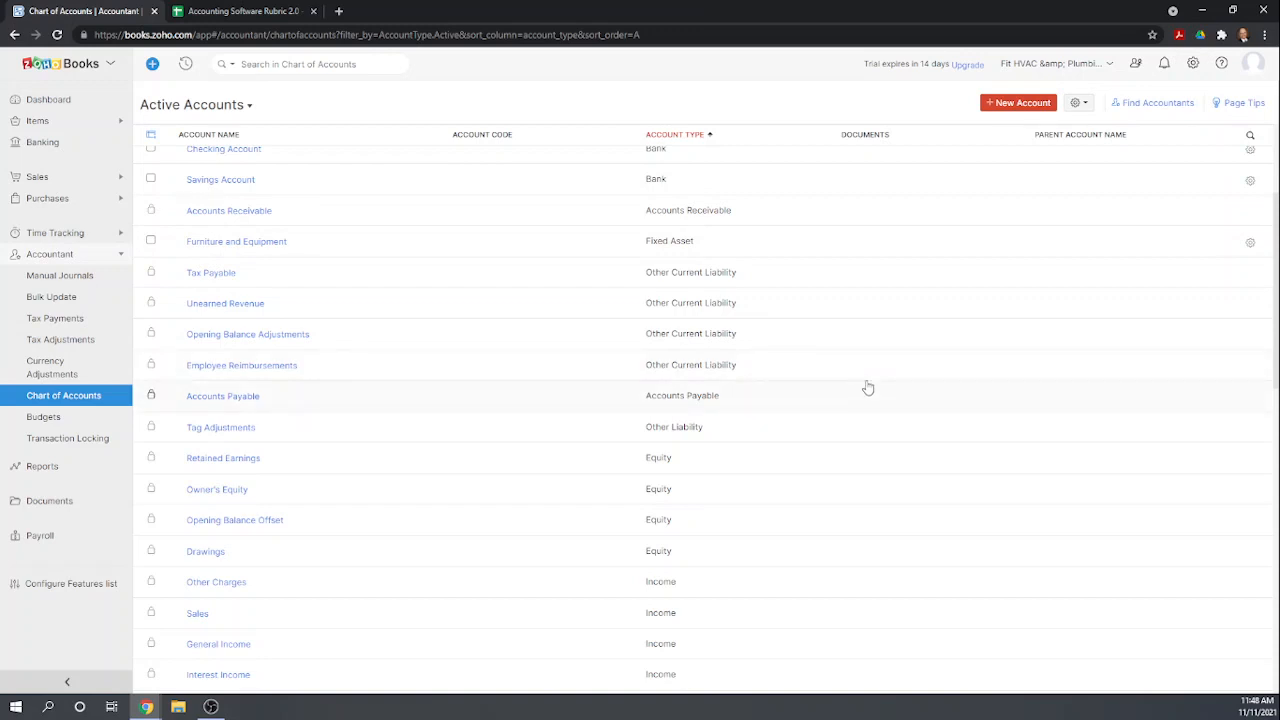
Create a new Fixed Asset account named Vehicles in the chart of accounts.
scroll(868, 388, up, 3)
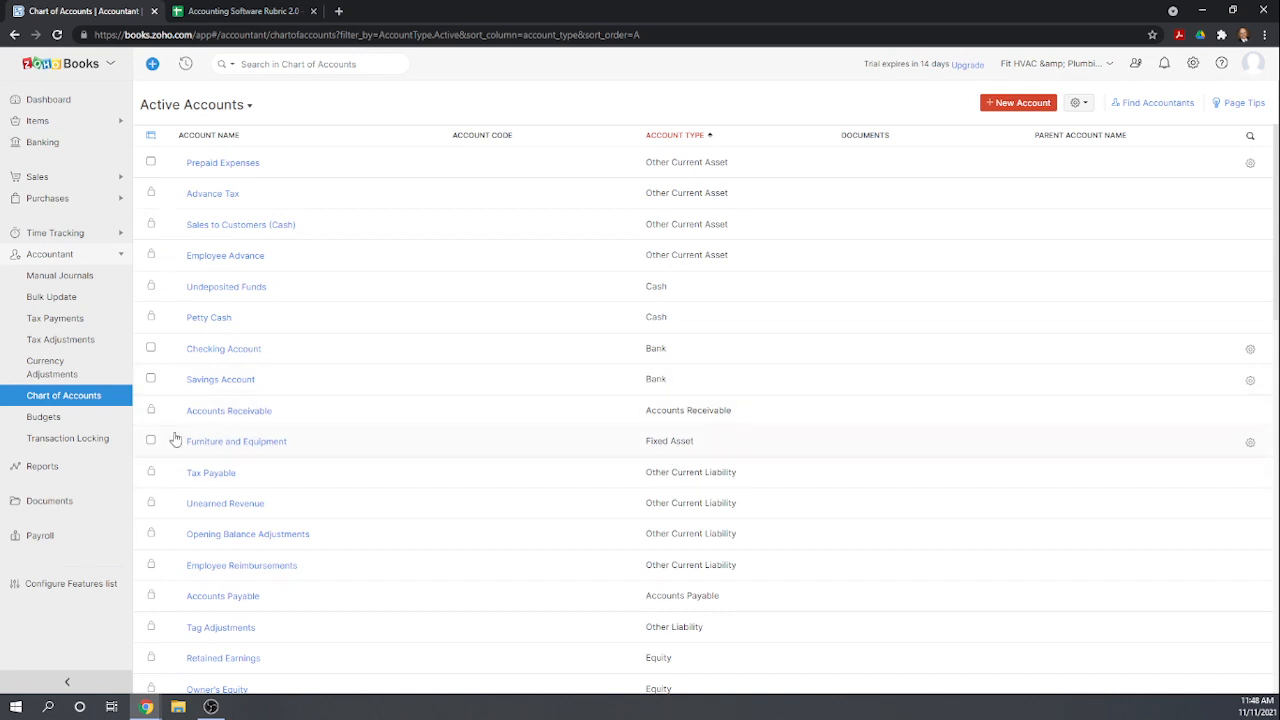
click(1015, 103)
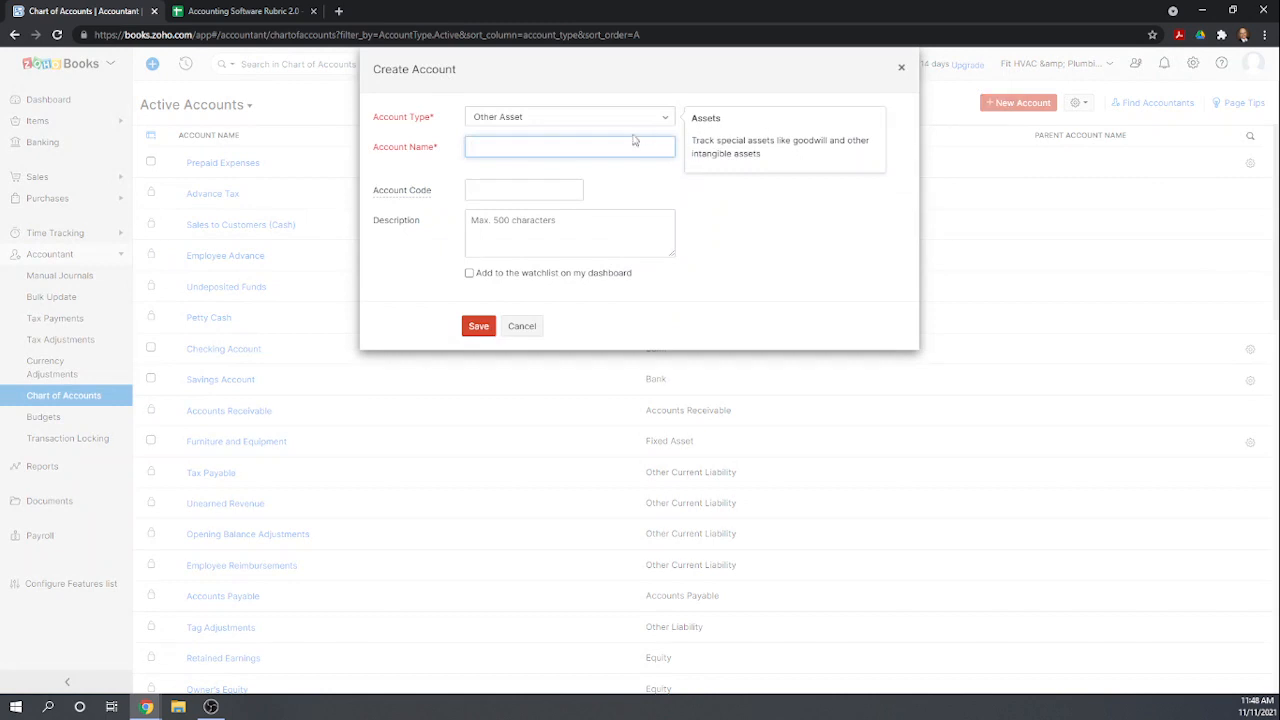
click(669, 119)
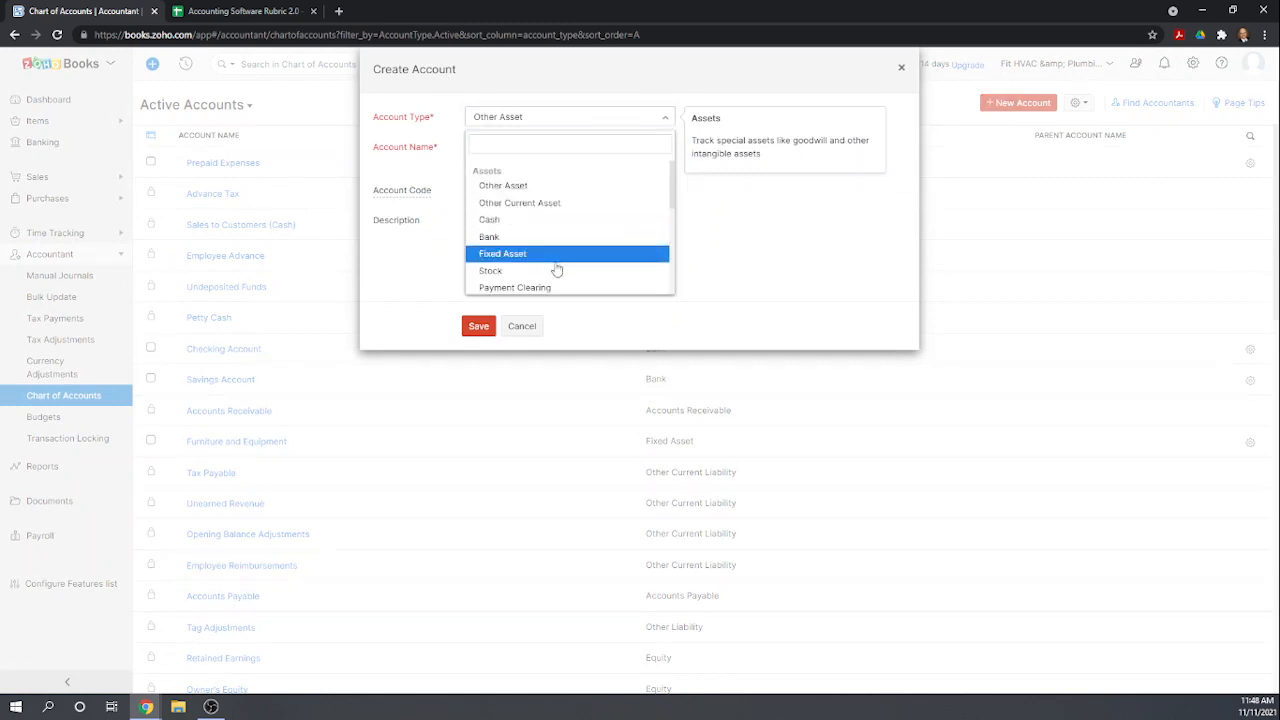
click(548, 253)
click(508, 148)
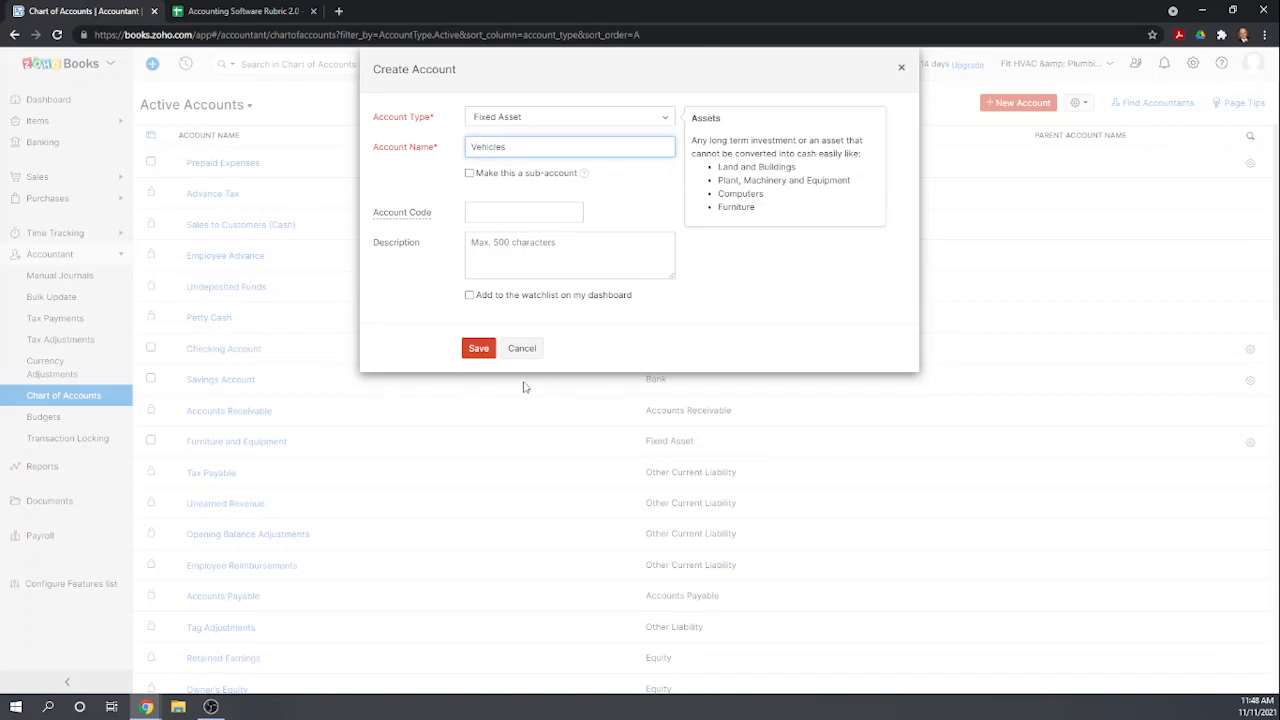
click(478, 350)
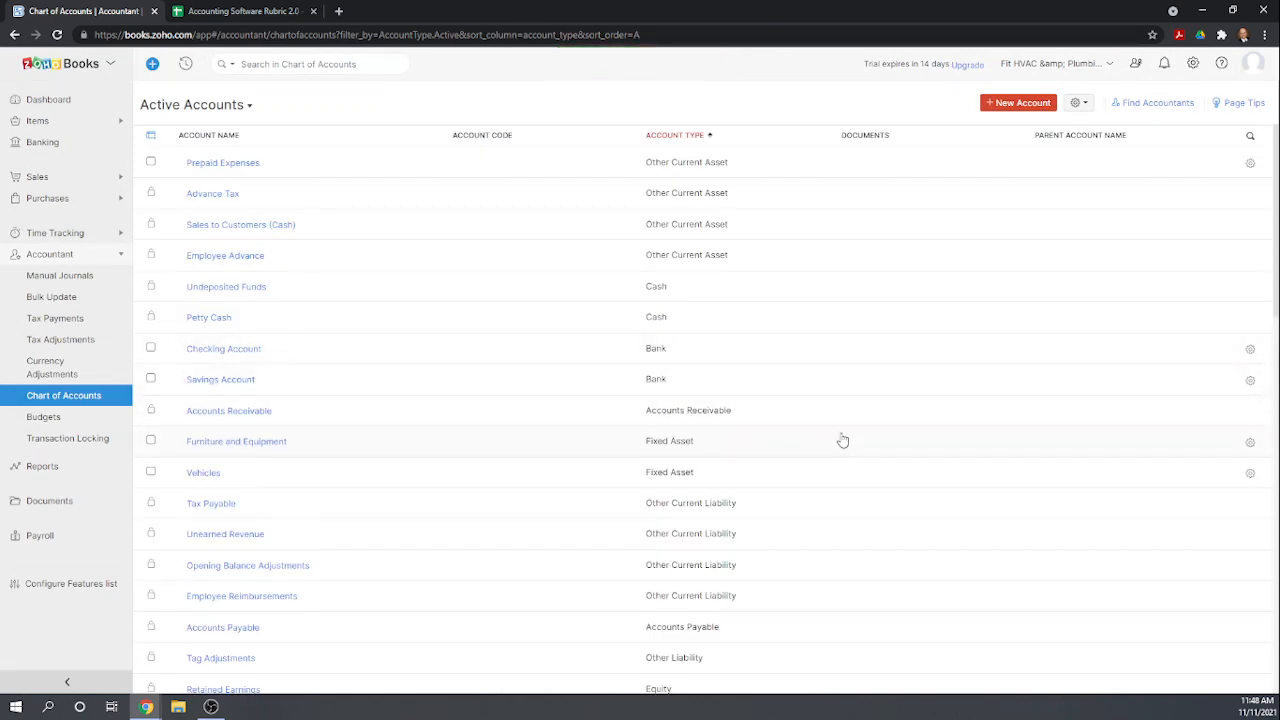
Create a new Fixed Asset account named Accumulated Depreciation.
scroll(843, 440, down, 2)
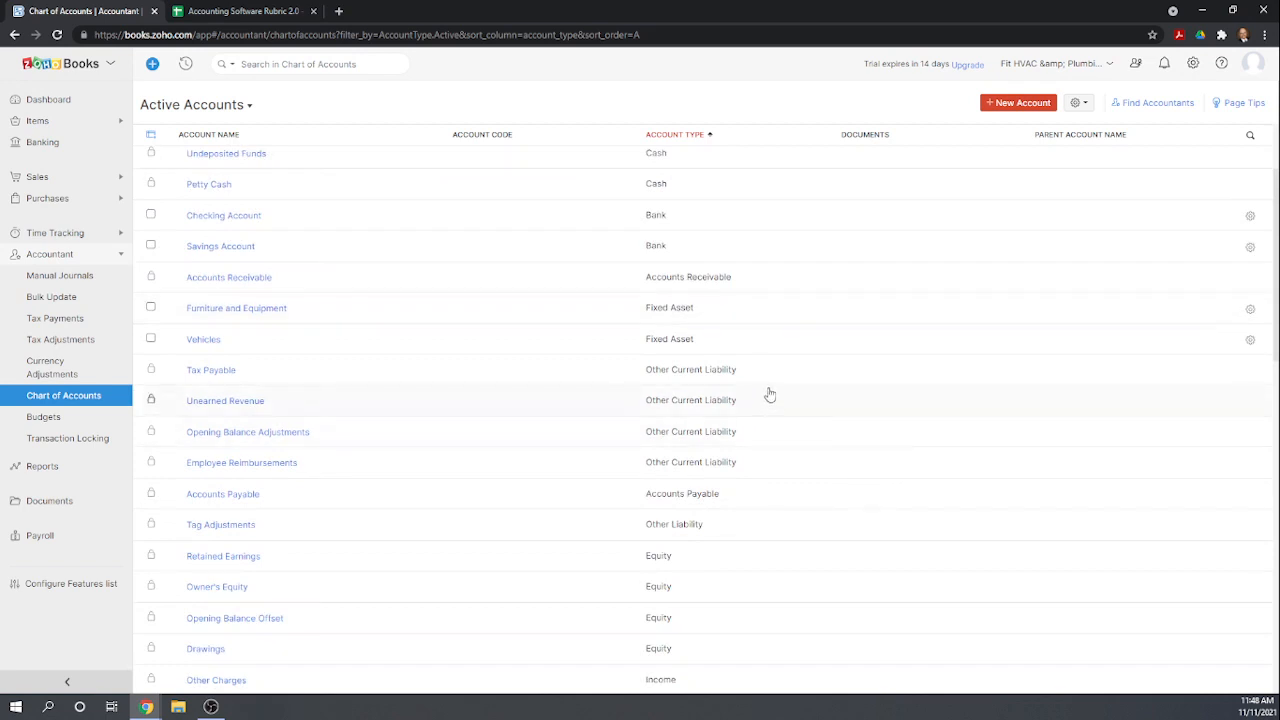
scroll(910, 387, up, 2)
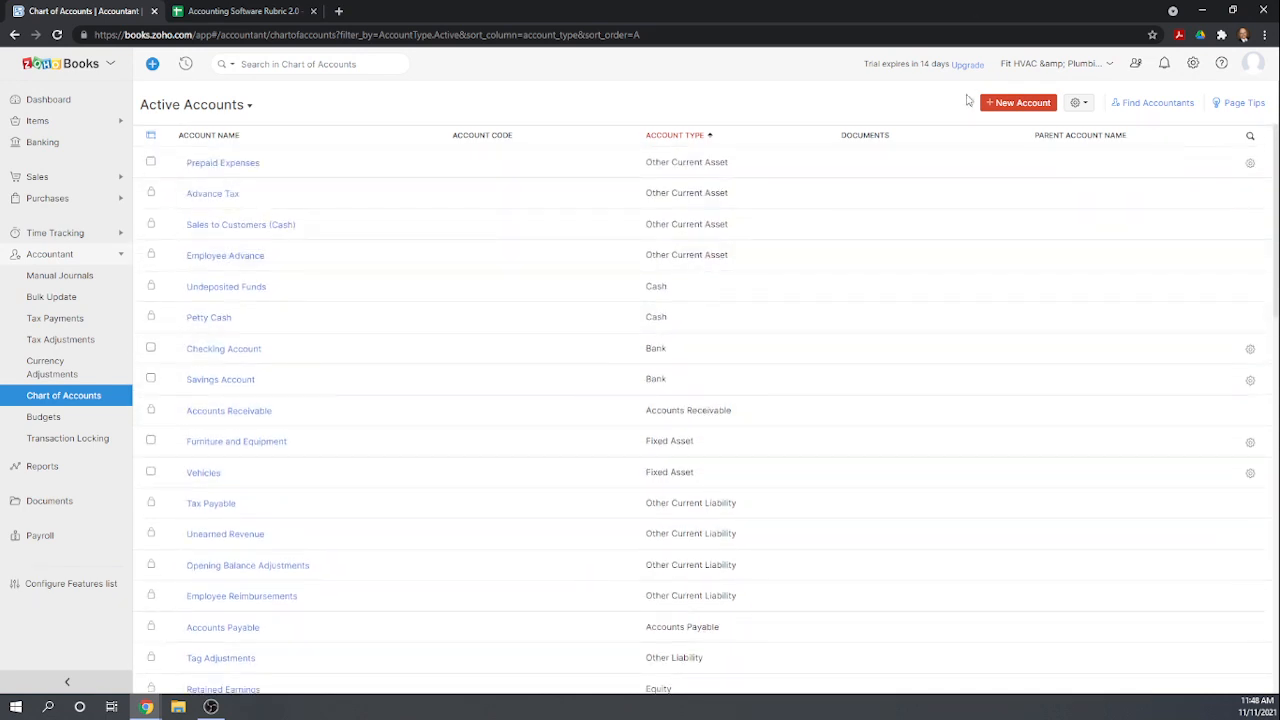
click(1007, 104)
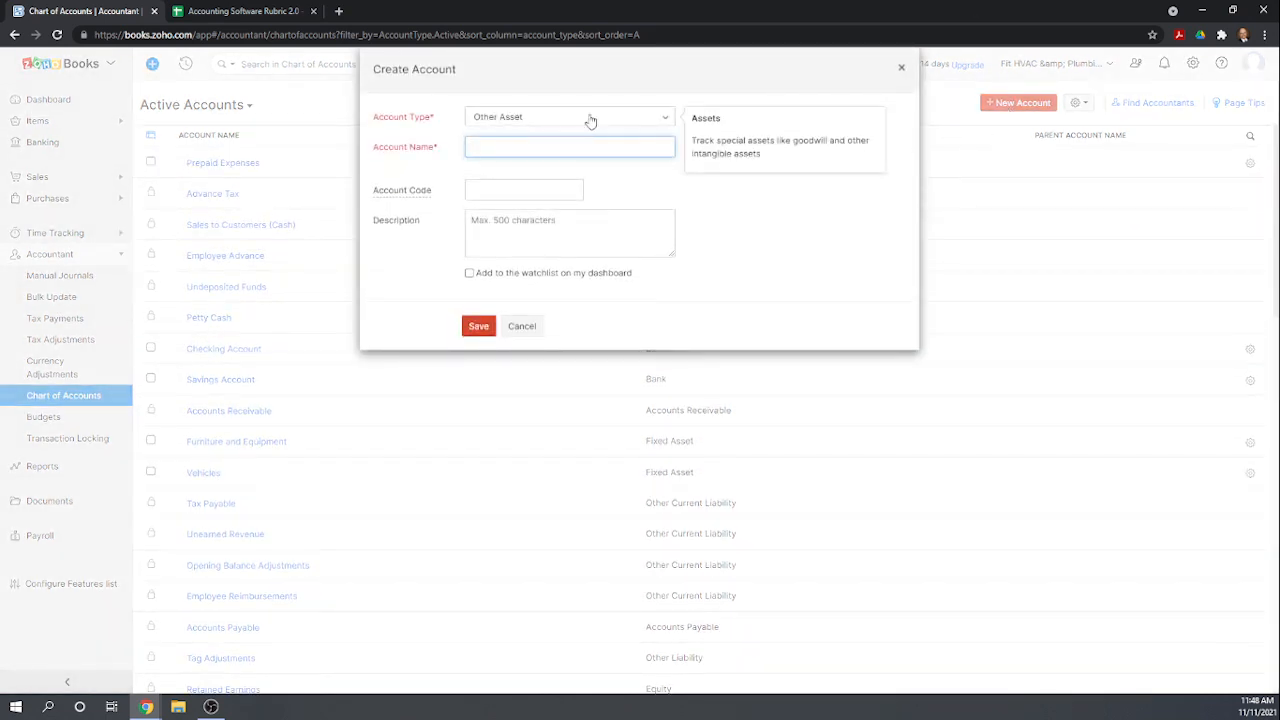
click(664, 119)
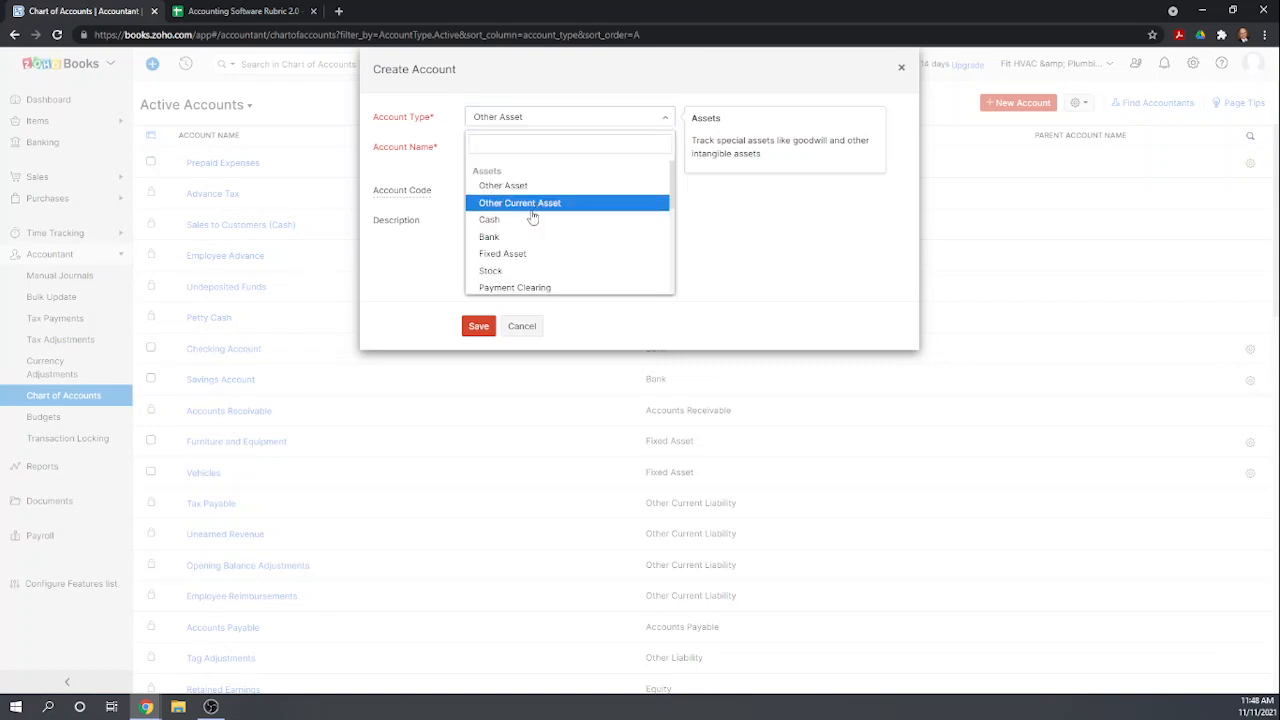
click(503, 254)
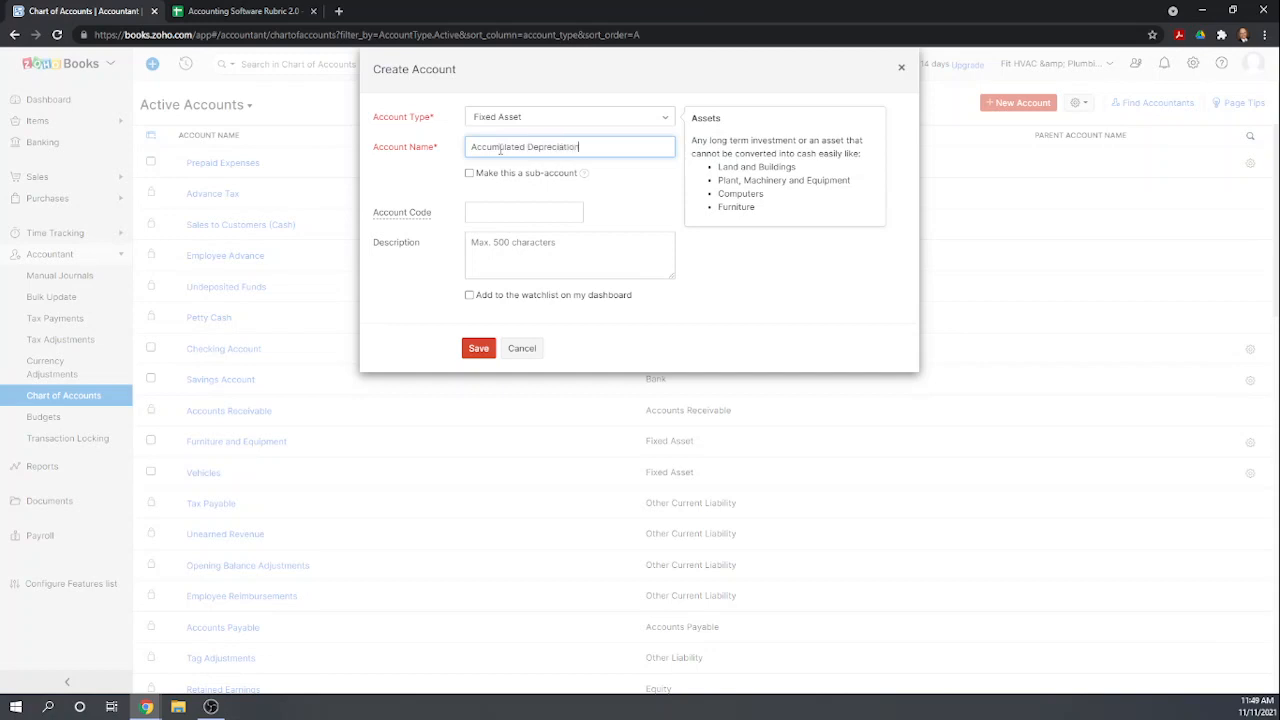
click(470, 350)
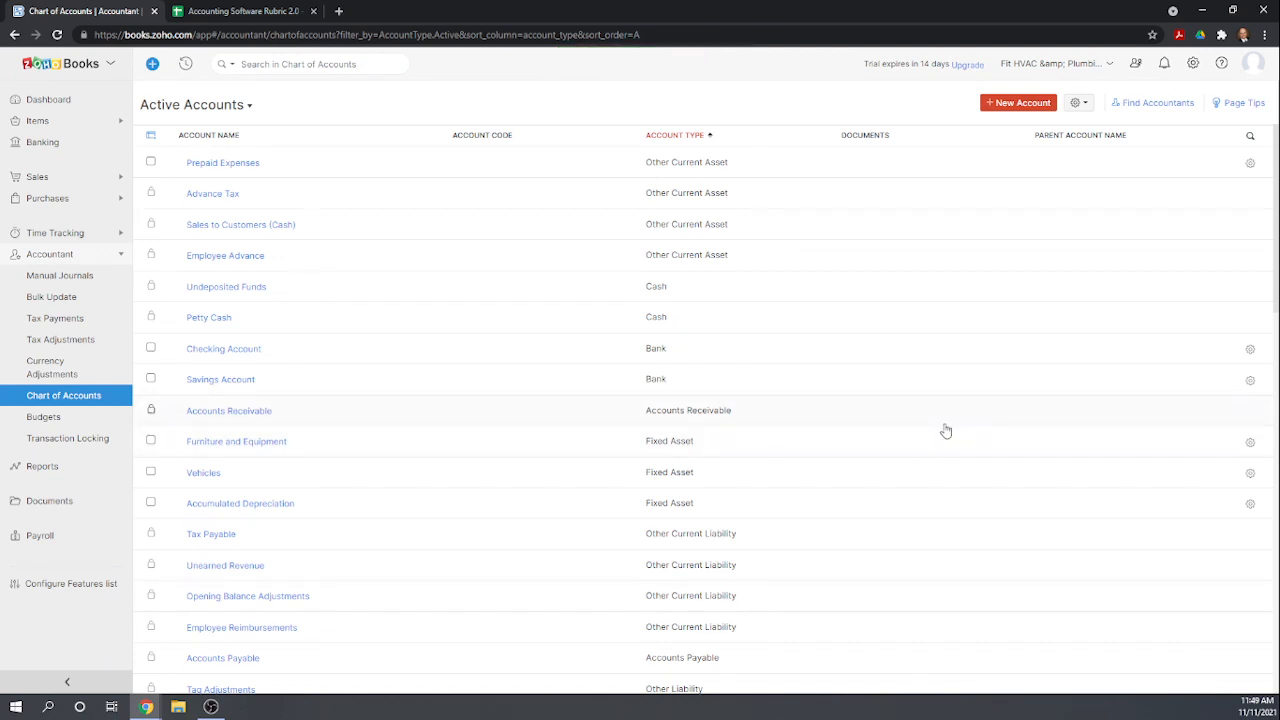
Create a new Credit Card account named Credit Card Payable.
scroll(946, 429, down, 1)
scroll(965, 418, down, 1)
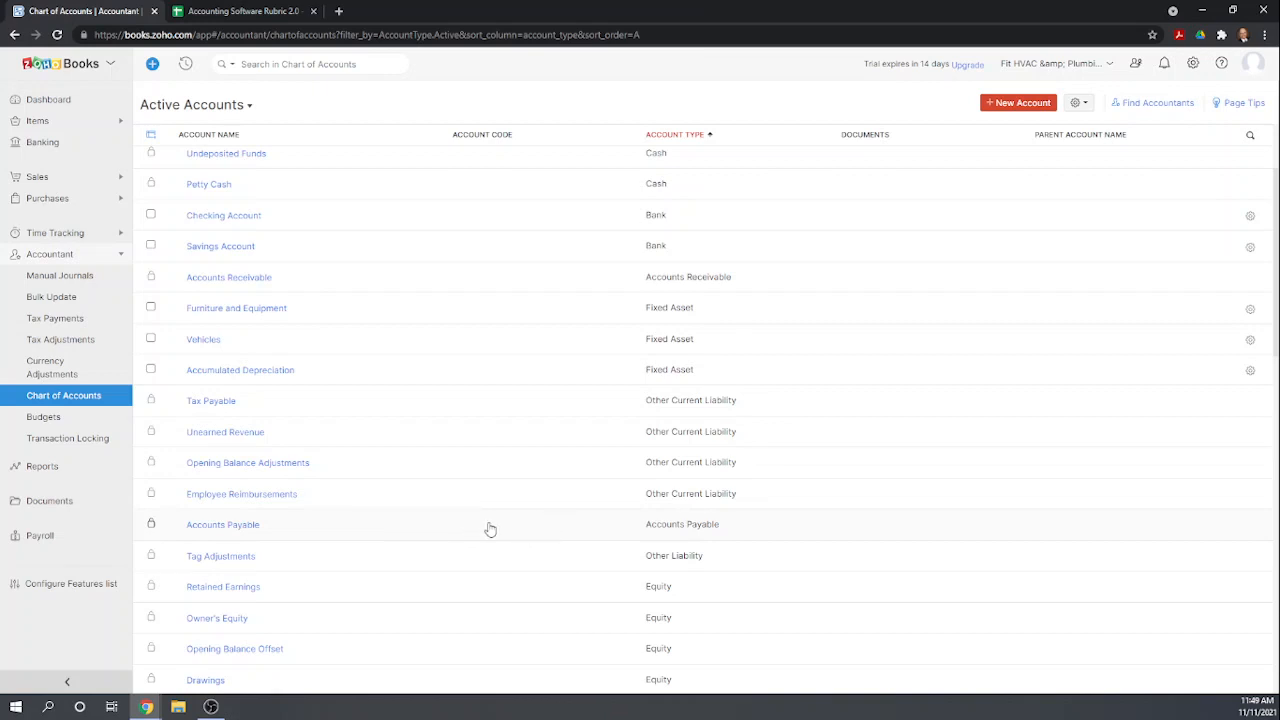
scroll(1043, 320, up, 1)
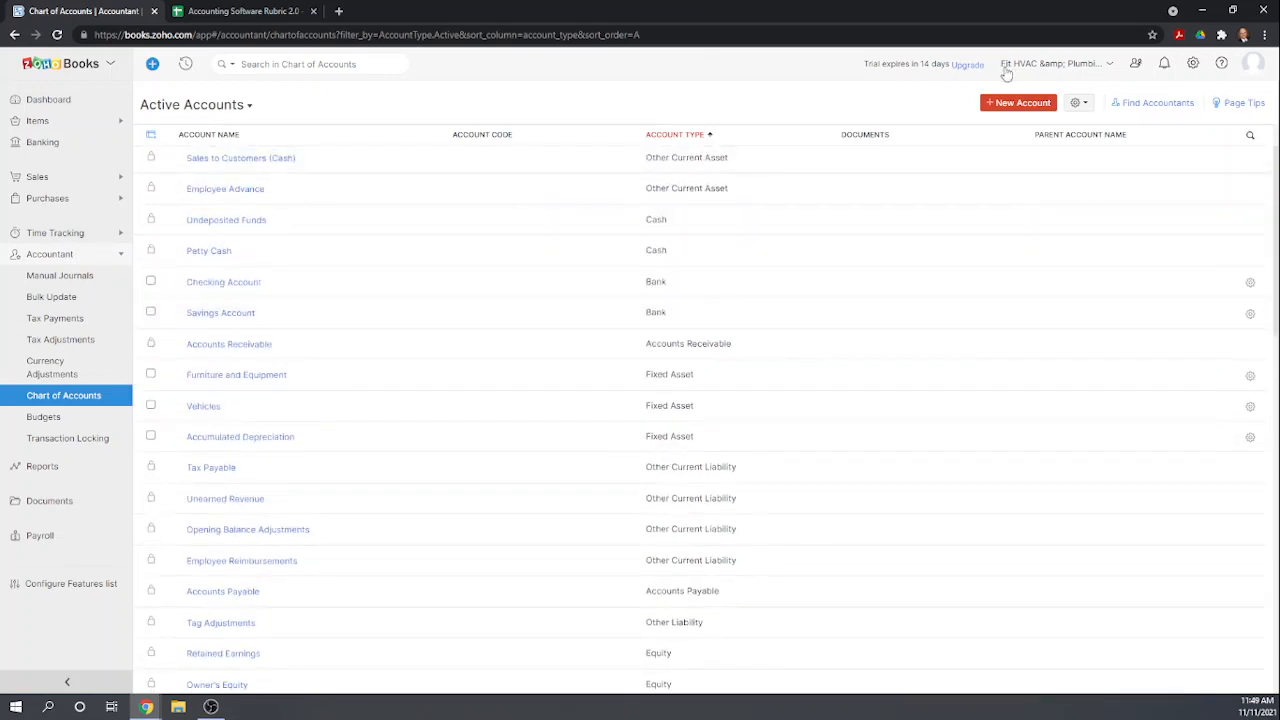
click(1010, 103)
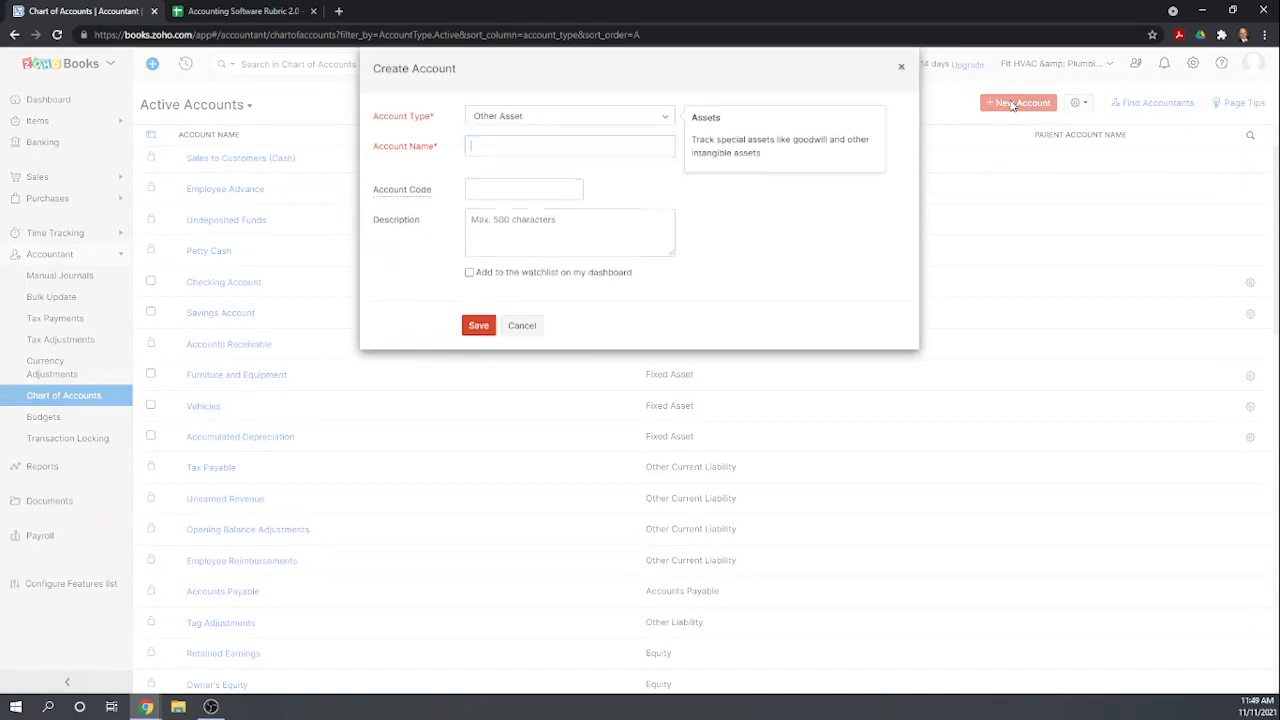
click(668, 122)
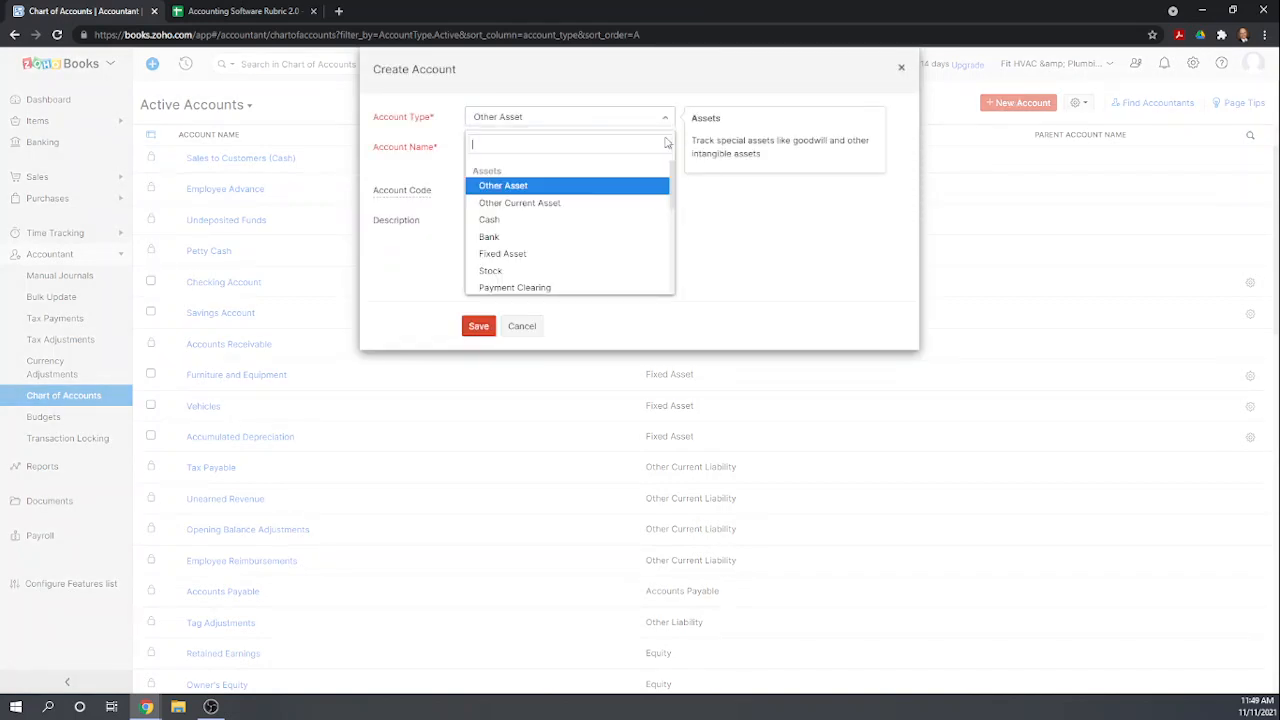
scroll(572, 224, down, 4)
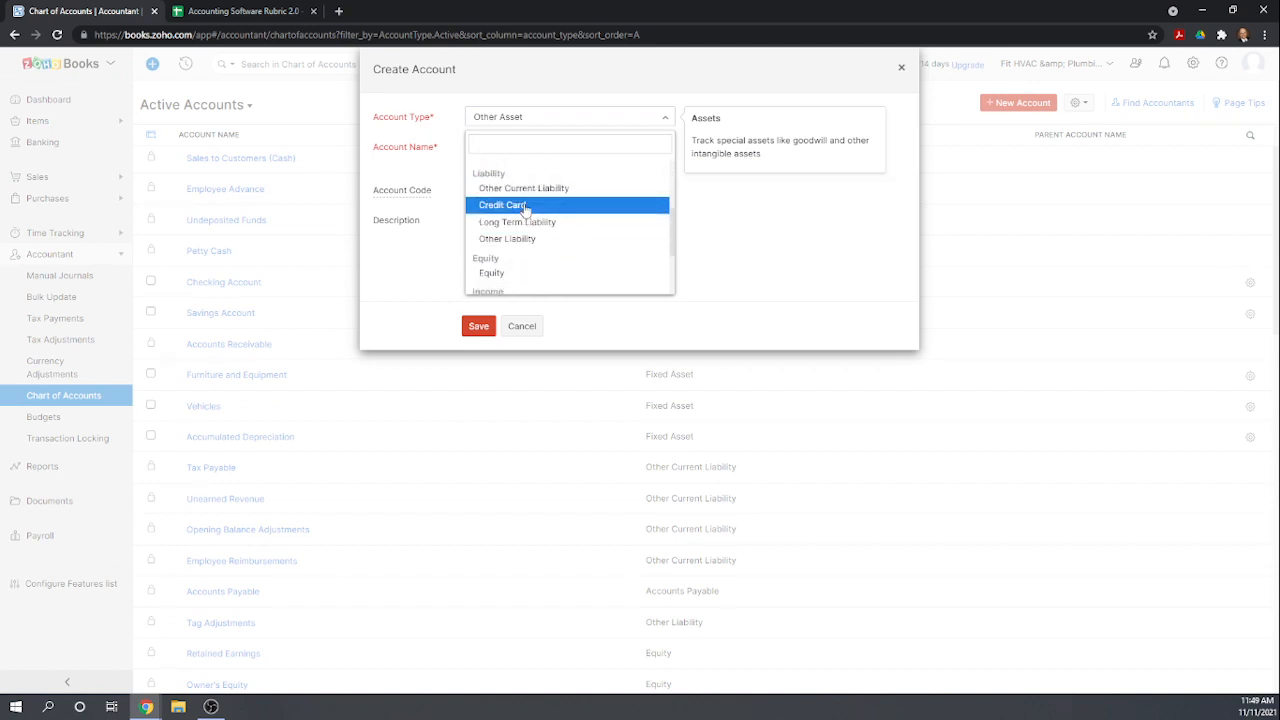
click(524, 206)
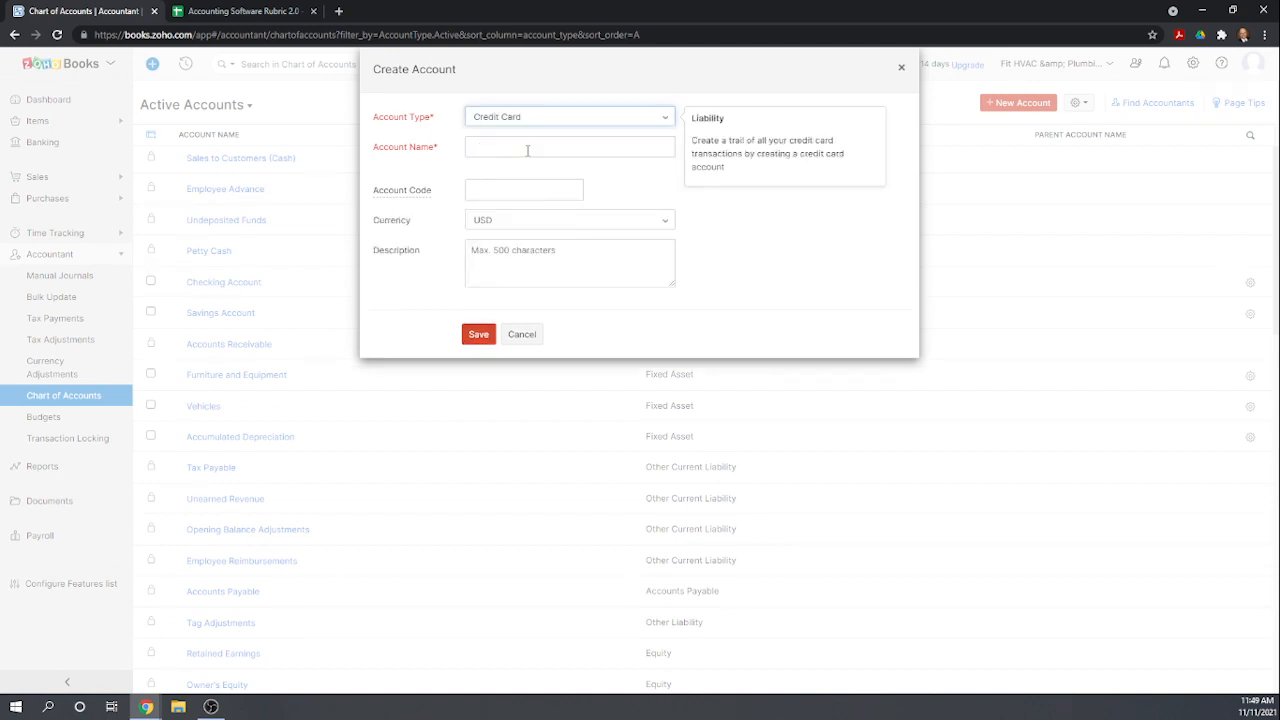
click(529, 148)
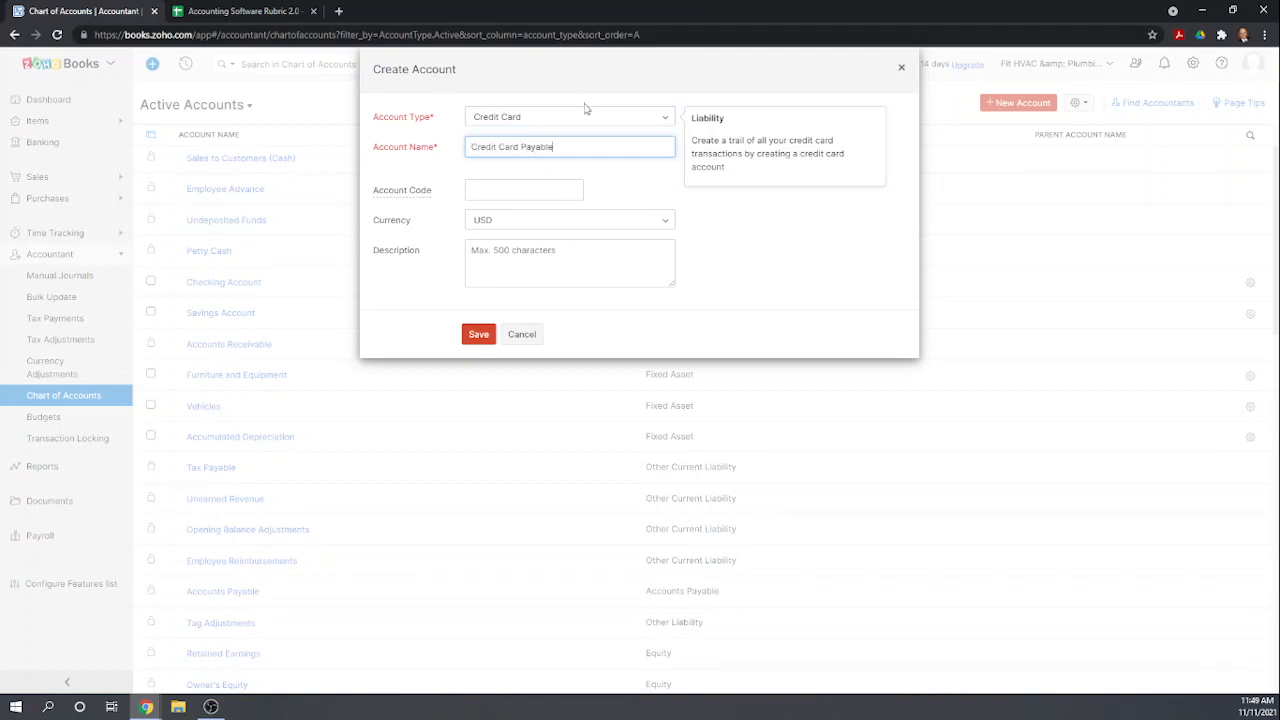
click(620, 178)
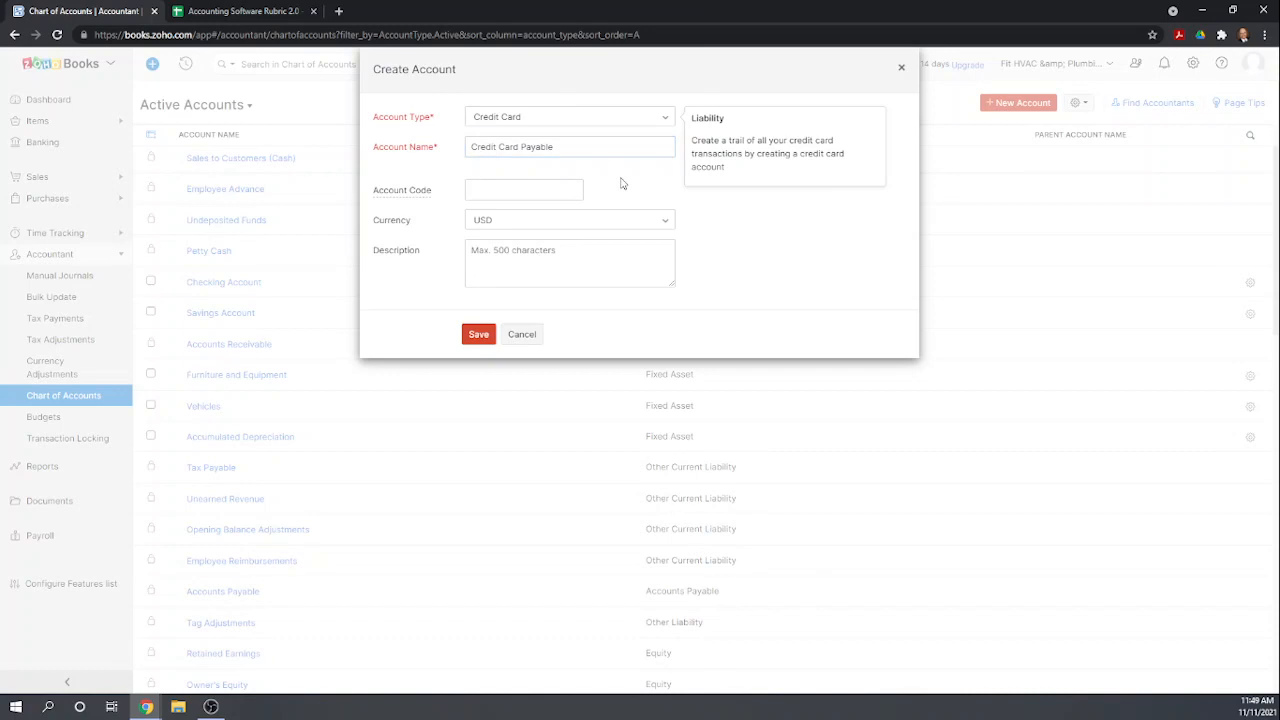
click(484, 340)
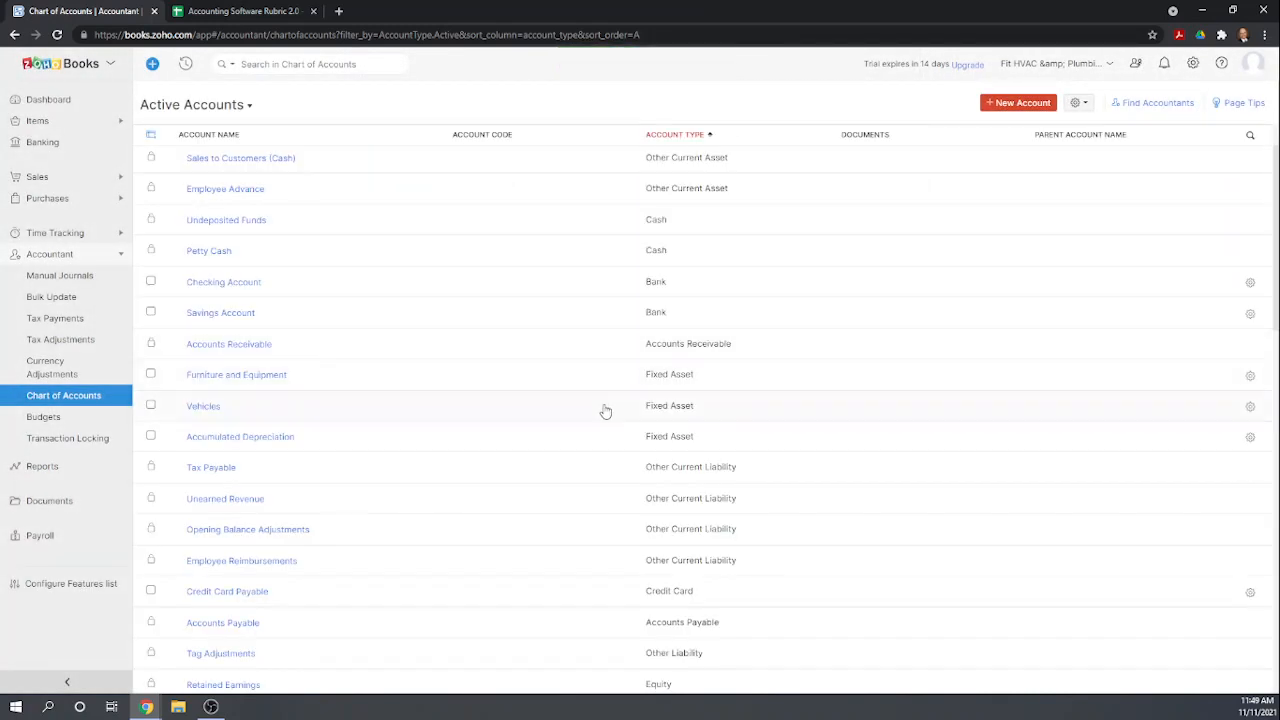
Create a new Other Liability account named Loan Payable.
scroll(582, 404, down, 1)
scroll(705, 440, down, 1)
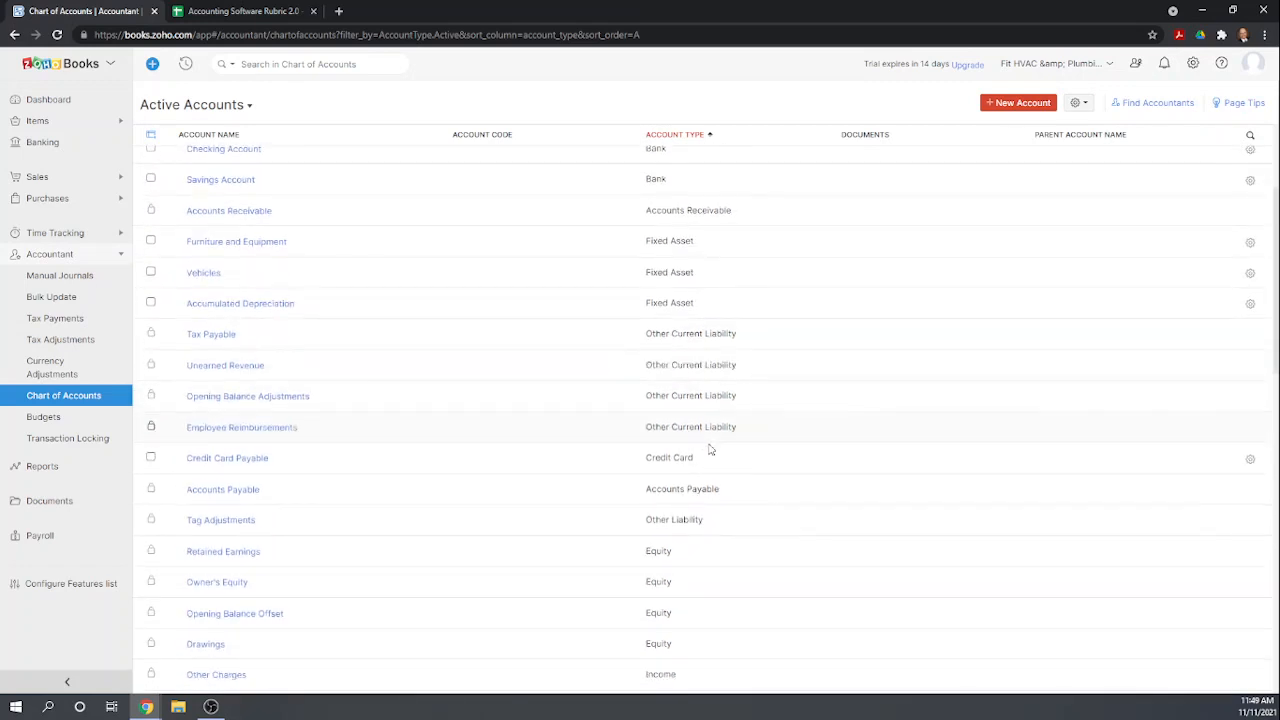
scroll(757, 477, down, 1)
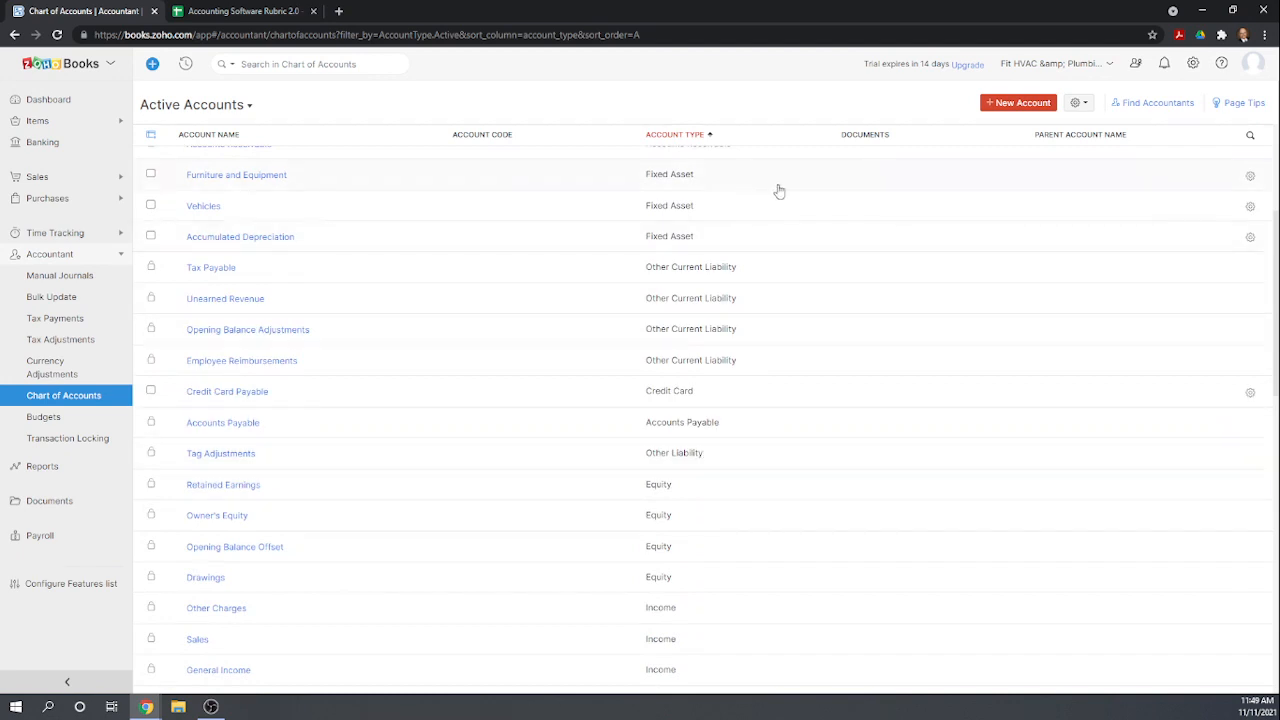
click(1005, 104)
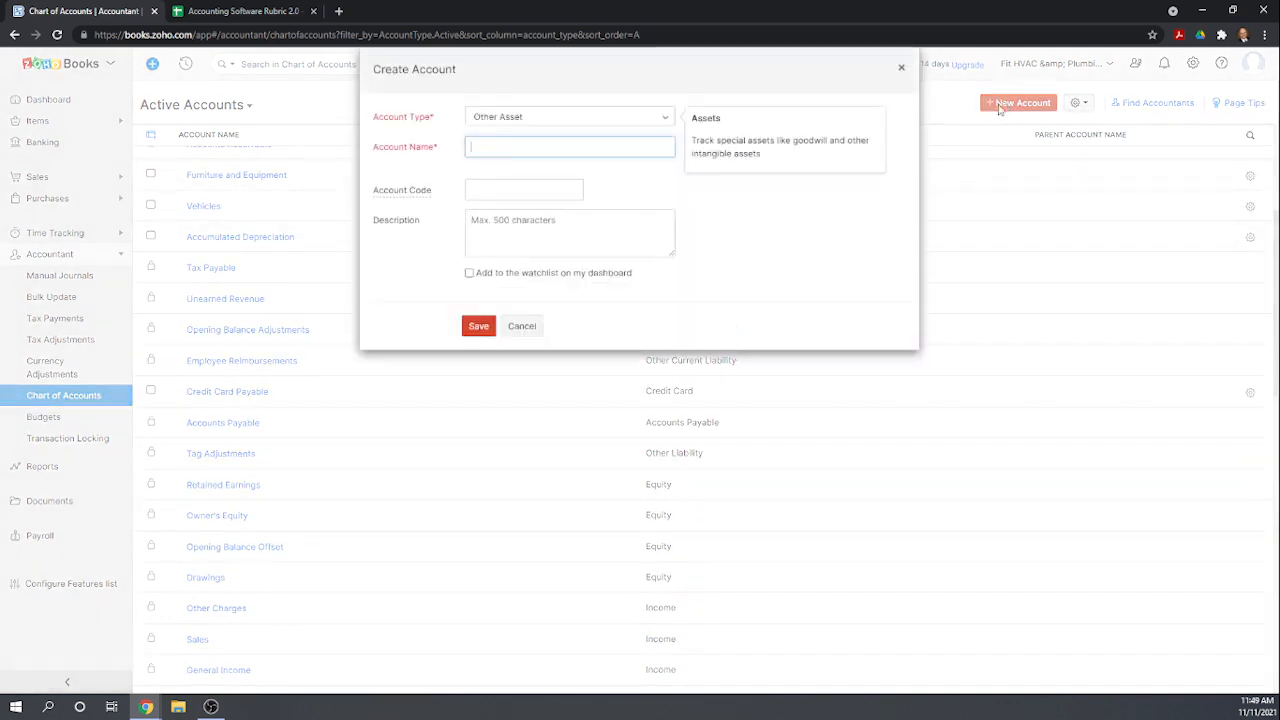
click(669, 120)
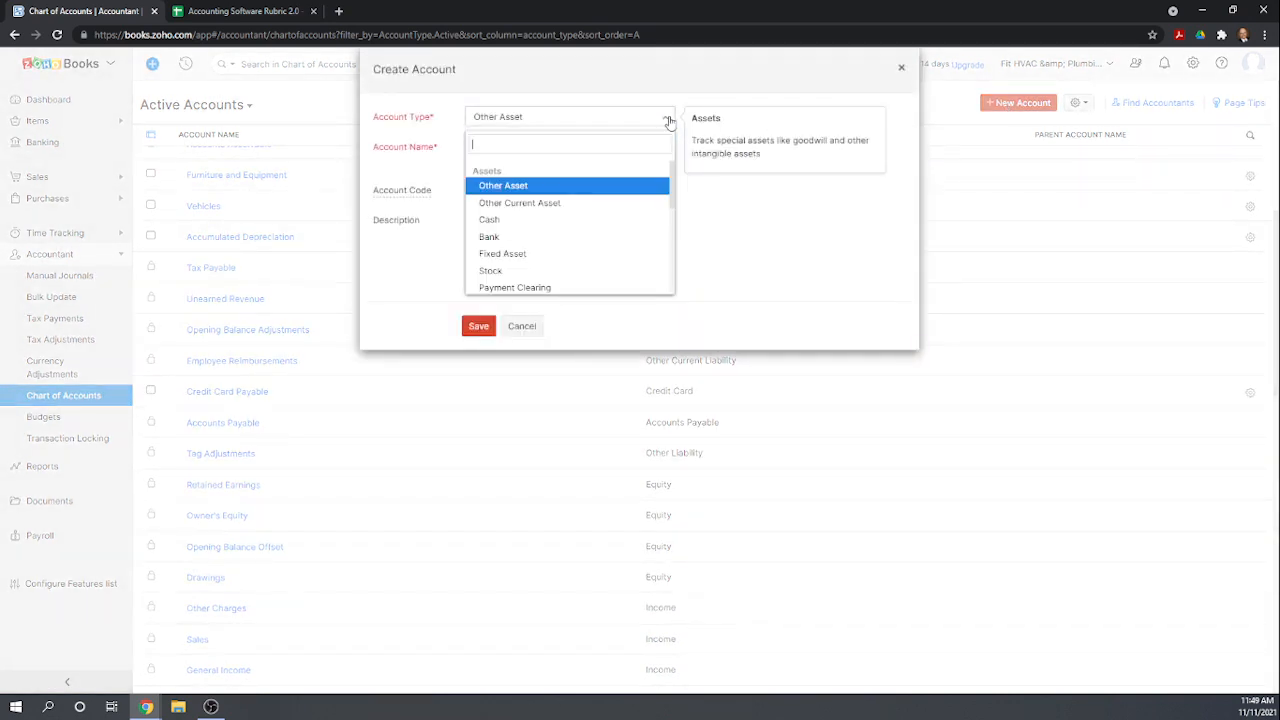
scroll(631, 277, down, 1)
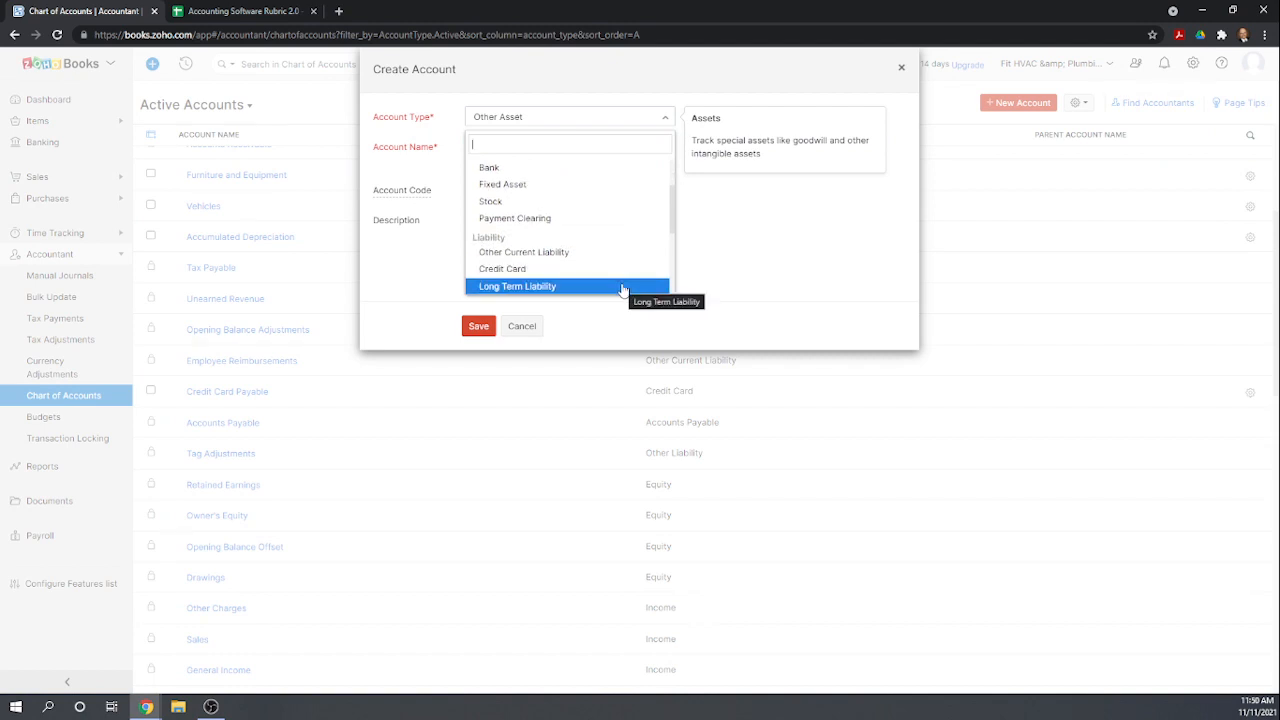
scroll(622, 289, down, 1)
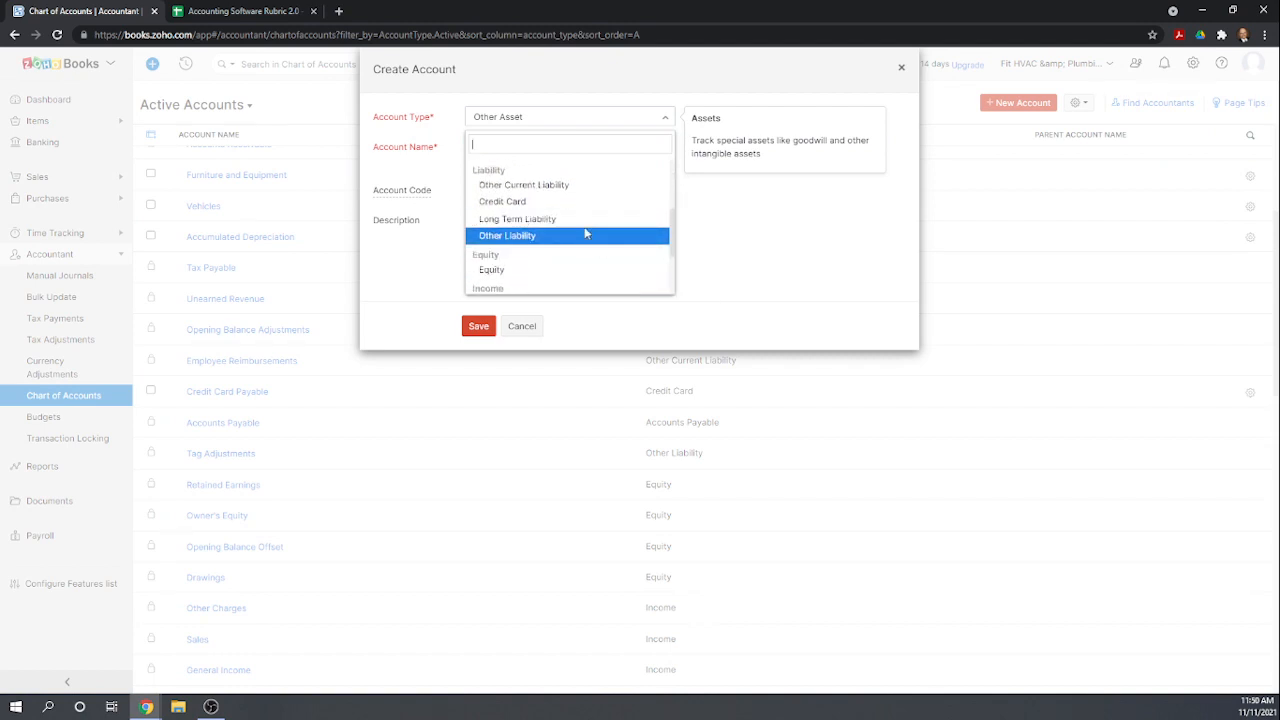
click(586, 230)
click(534, 147)
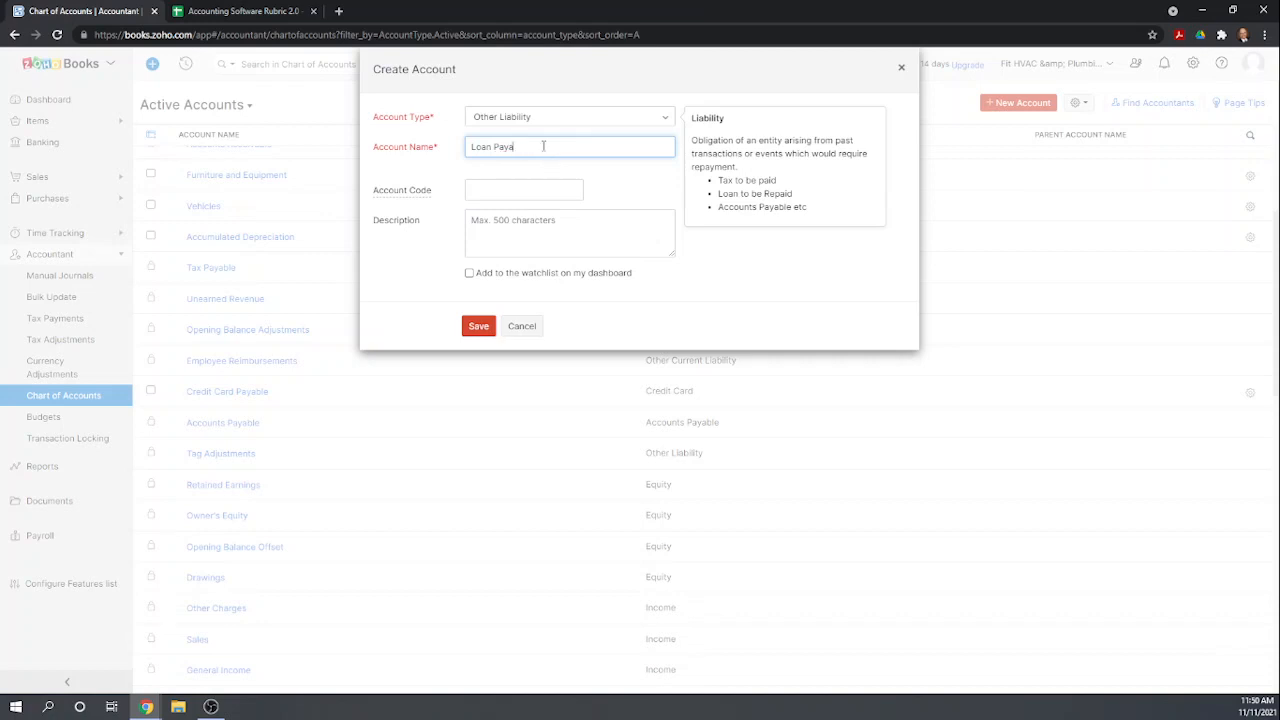
click(478, 325)
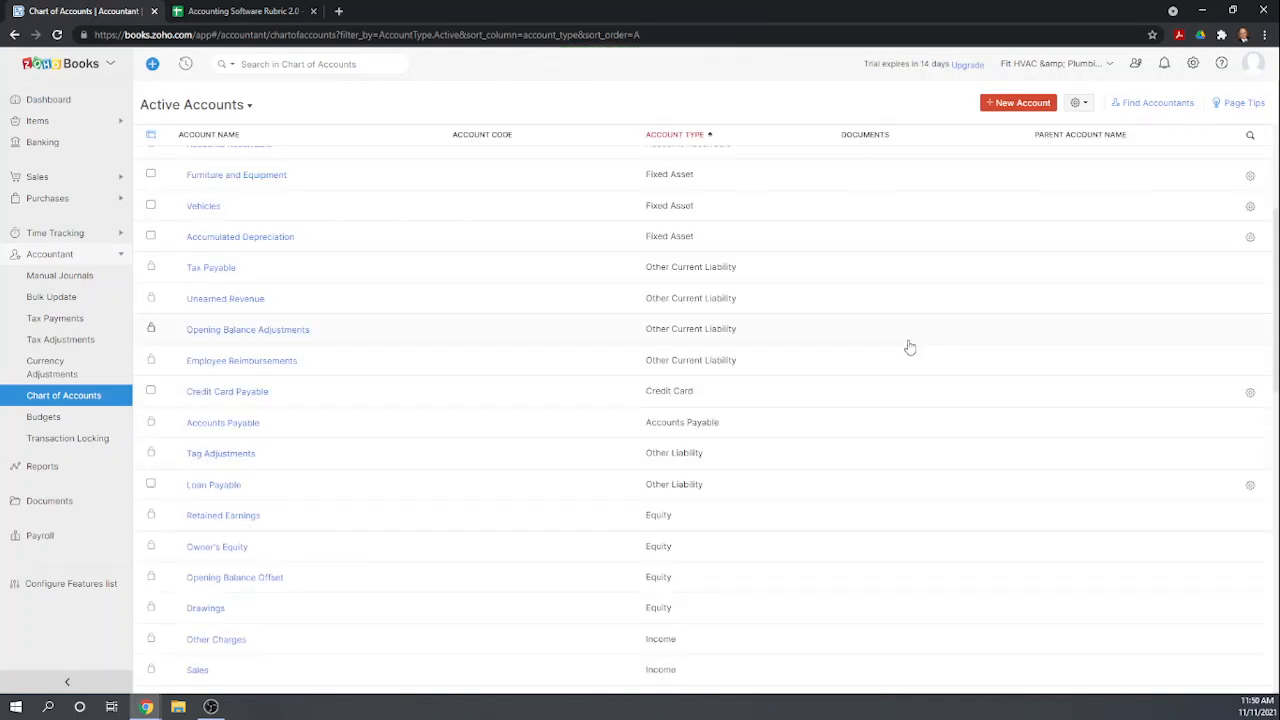
Rename the Owner's Equity account to Common Stock and save it.
scroll(828, 372, down, 1)
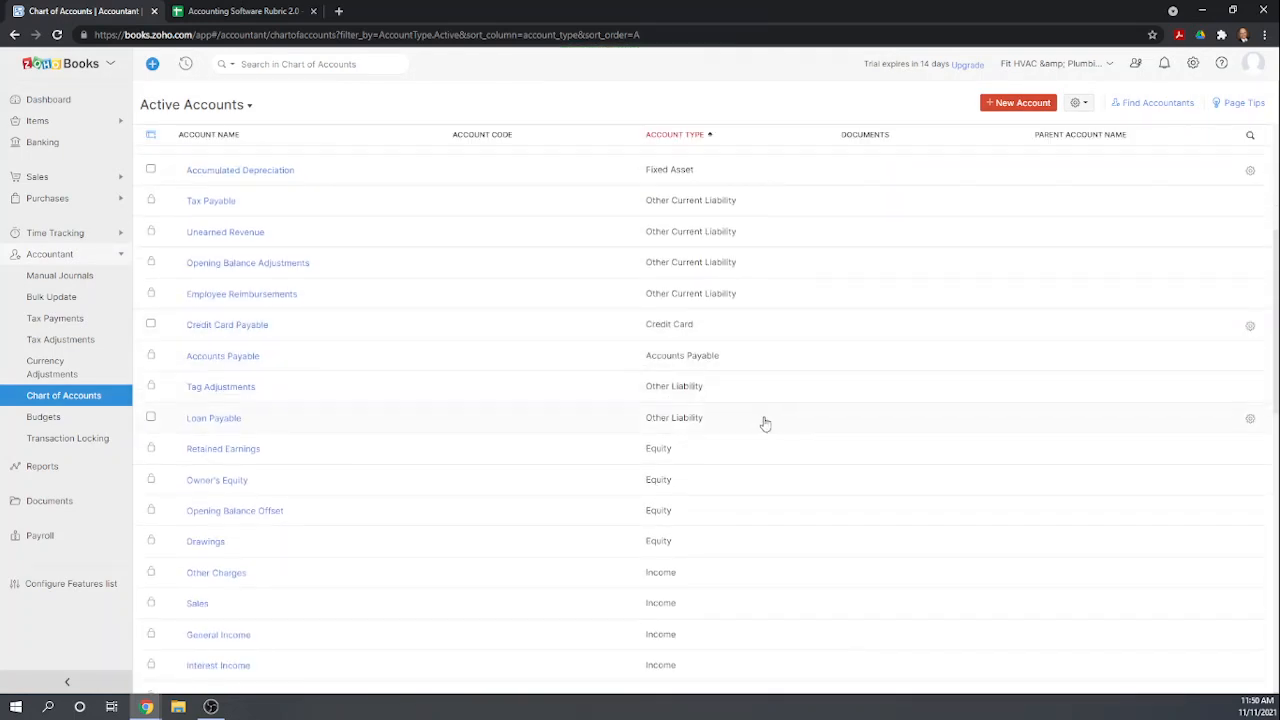
scroll(478, 385, down, 1)
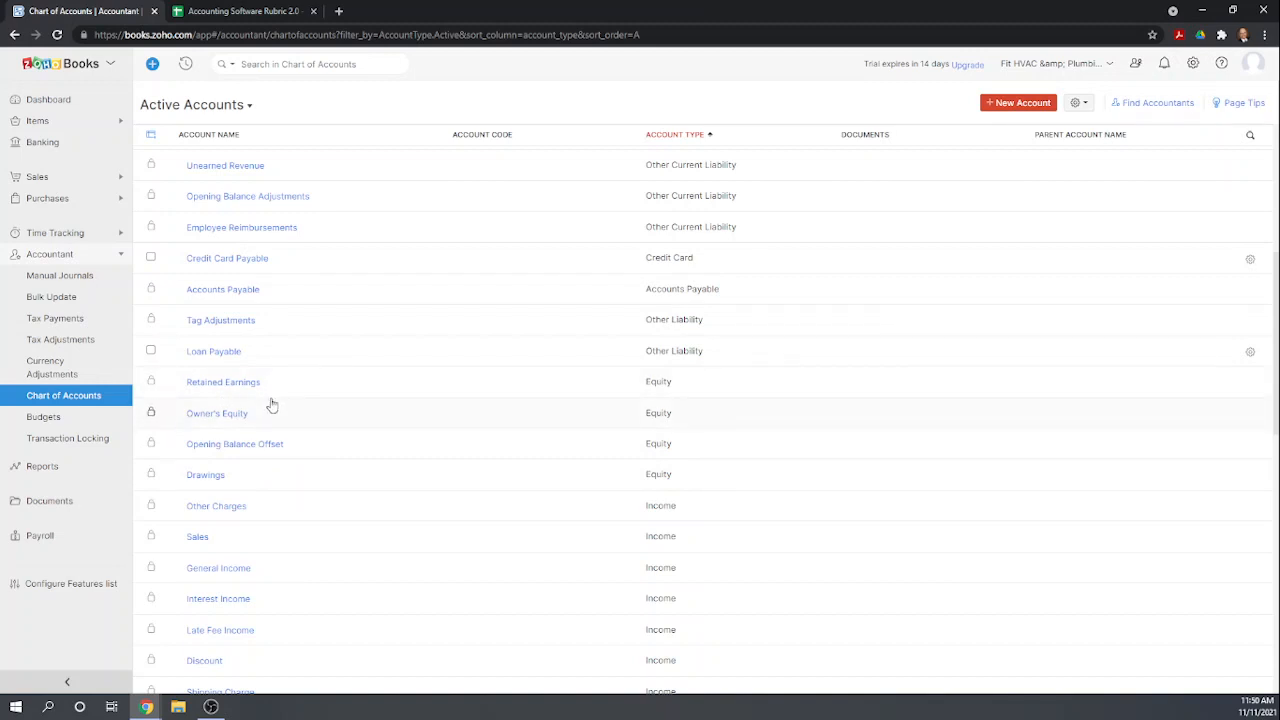
click(216, 413)
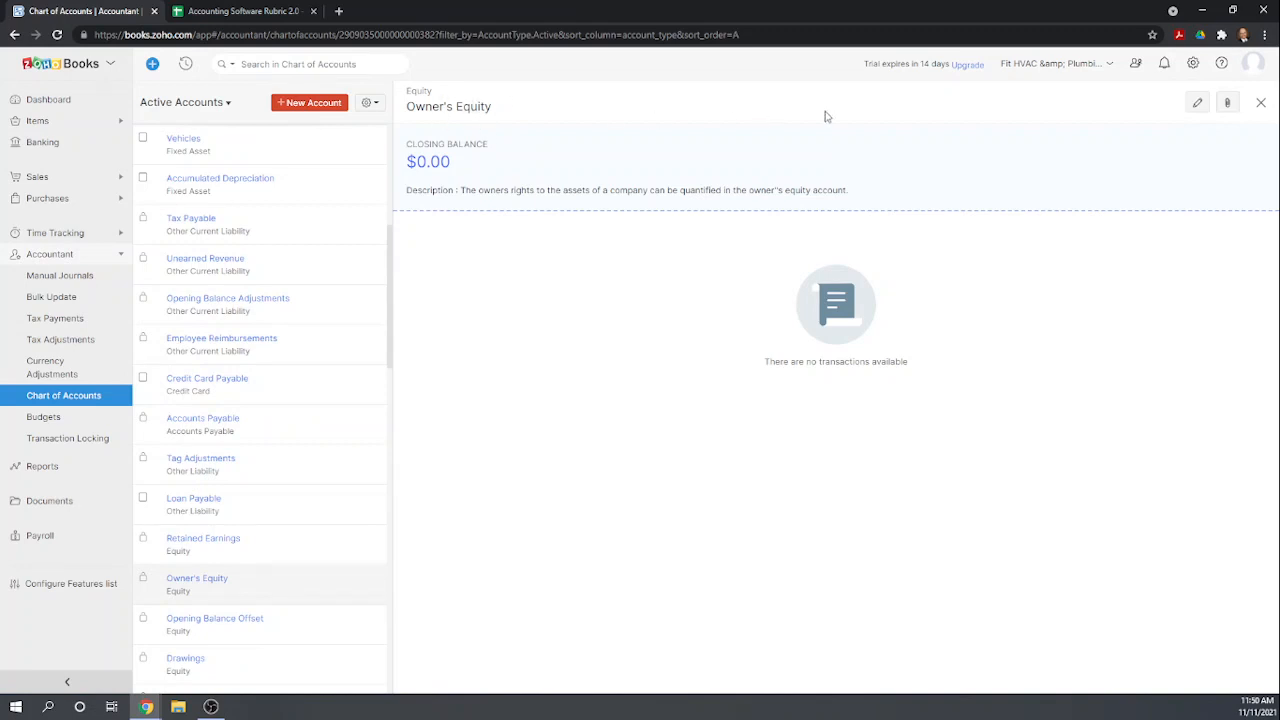
click(1196, 103)
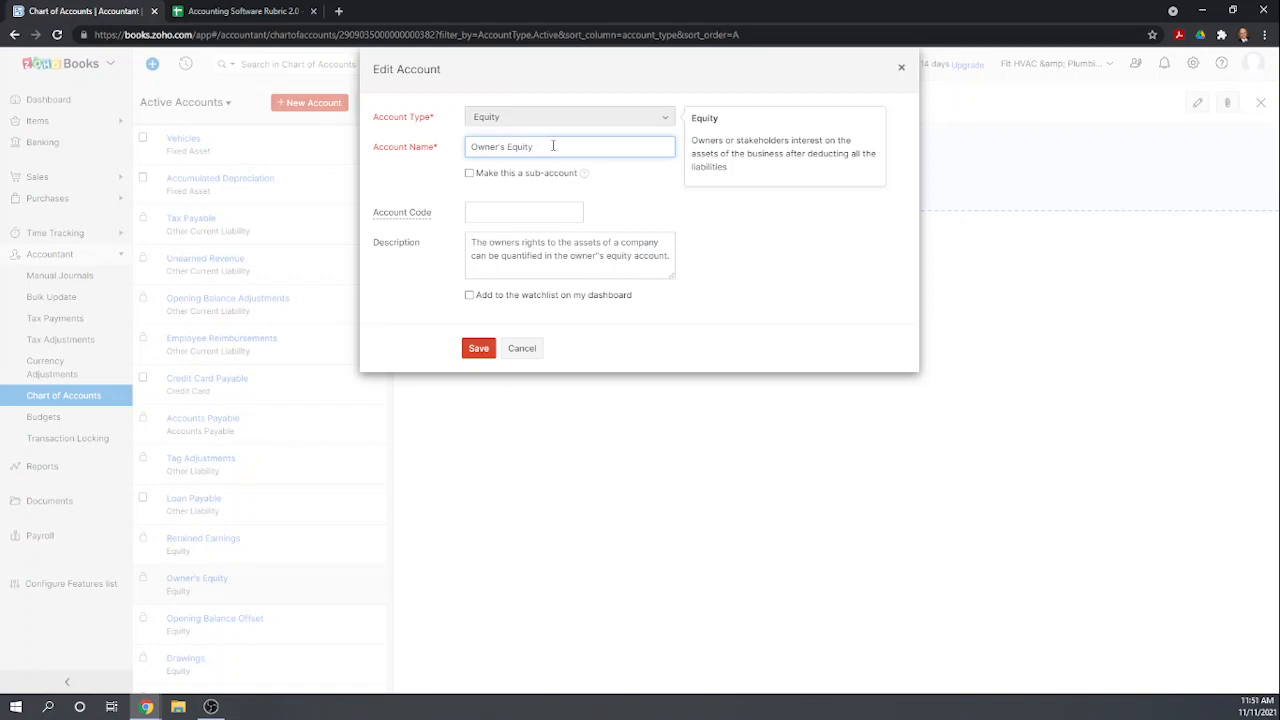
drag(547, 146, 457, 160)
text(Common Stock)
click(477, 350)
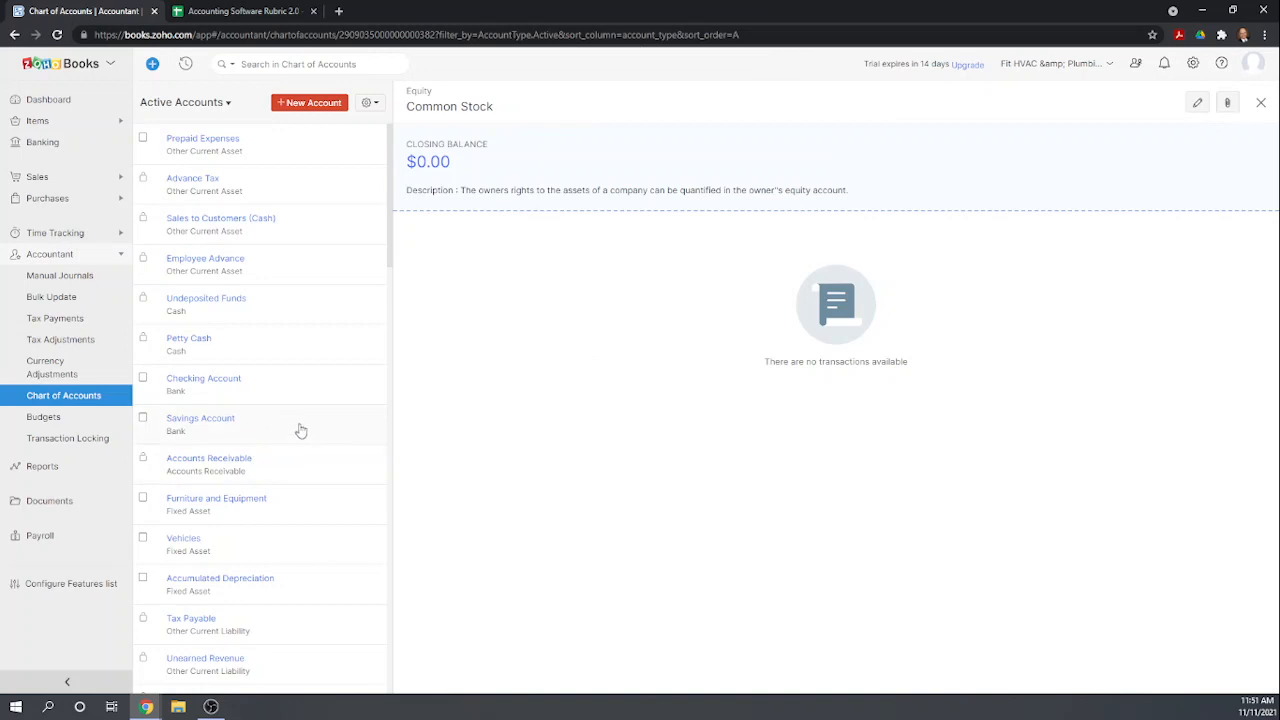
Create a new Equity account named Additional Paid in Capital.
scroll(303, 449, down, 1)
scroll(432, 325, up, 1)
click(290, 106)
click(668, 120)
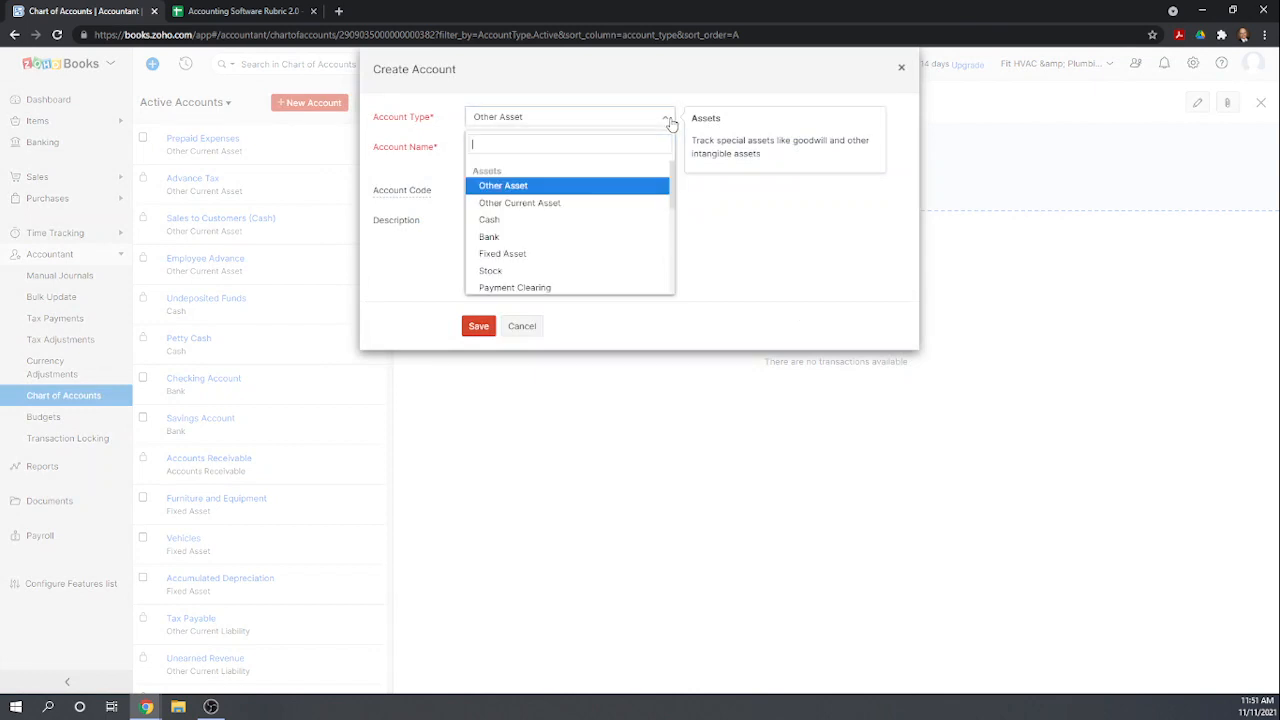
scroll(580, 245, down, 1)
scroll(577, 245, down, 2)
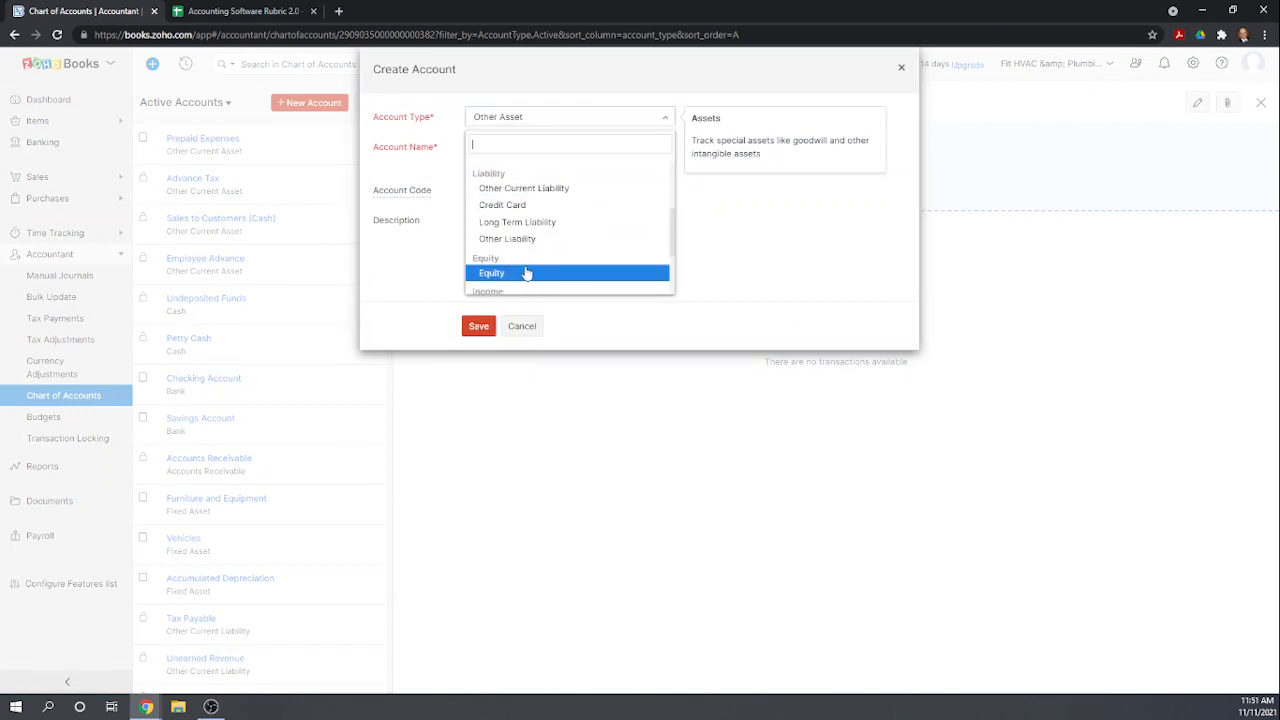
click(522, 276)
click(519, 153)
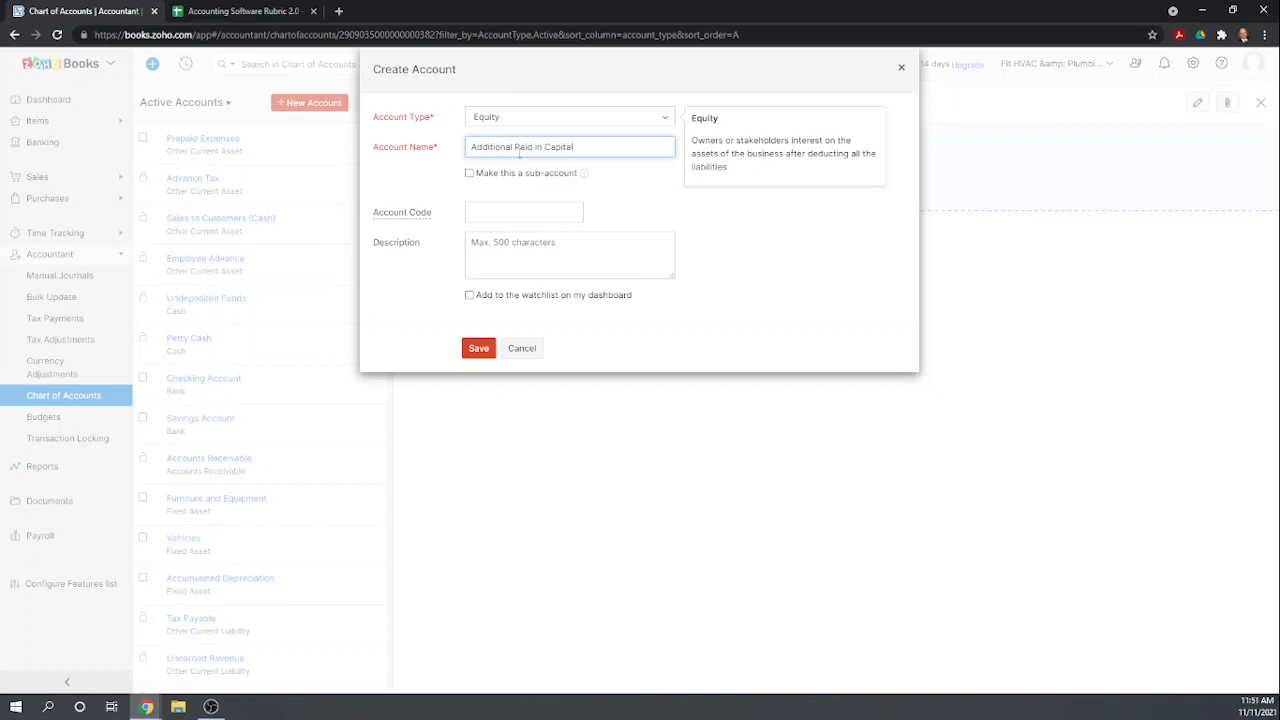
click(478, 348)
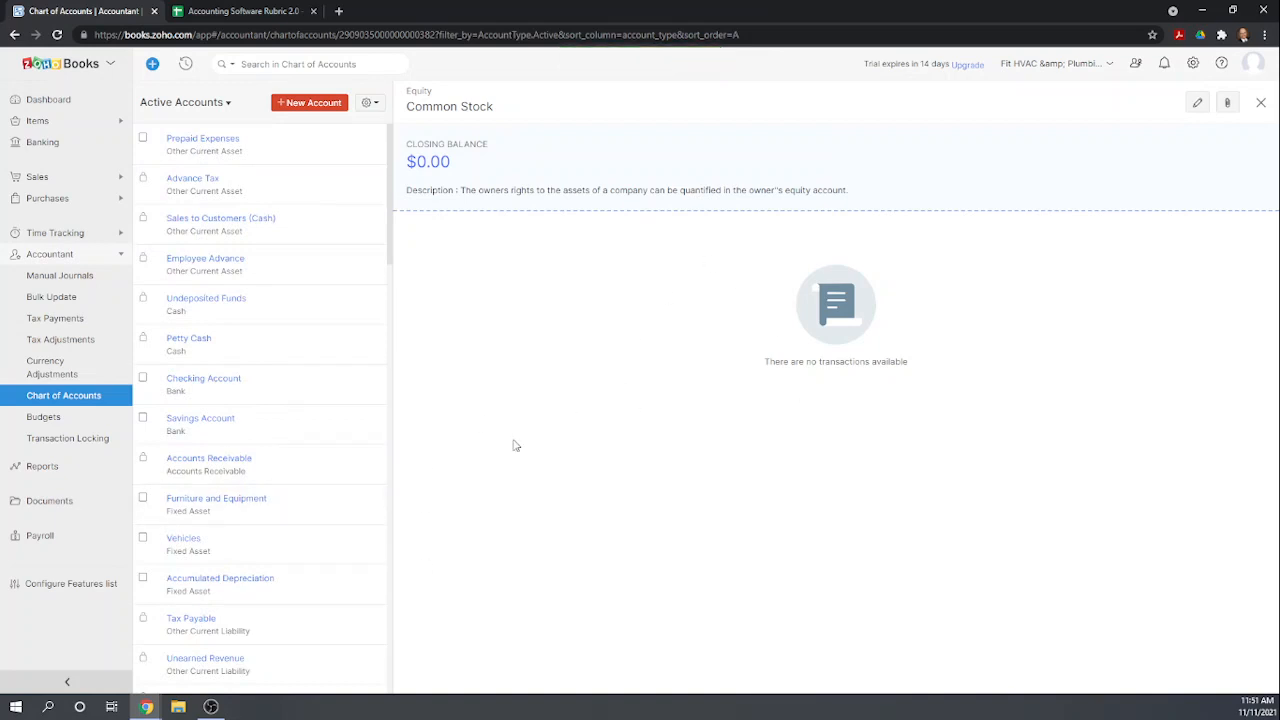
Close the account details and review the chart of accounts list and its import/export options.
scroll(382, 455, down, 2)
click(1261, 103)
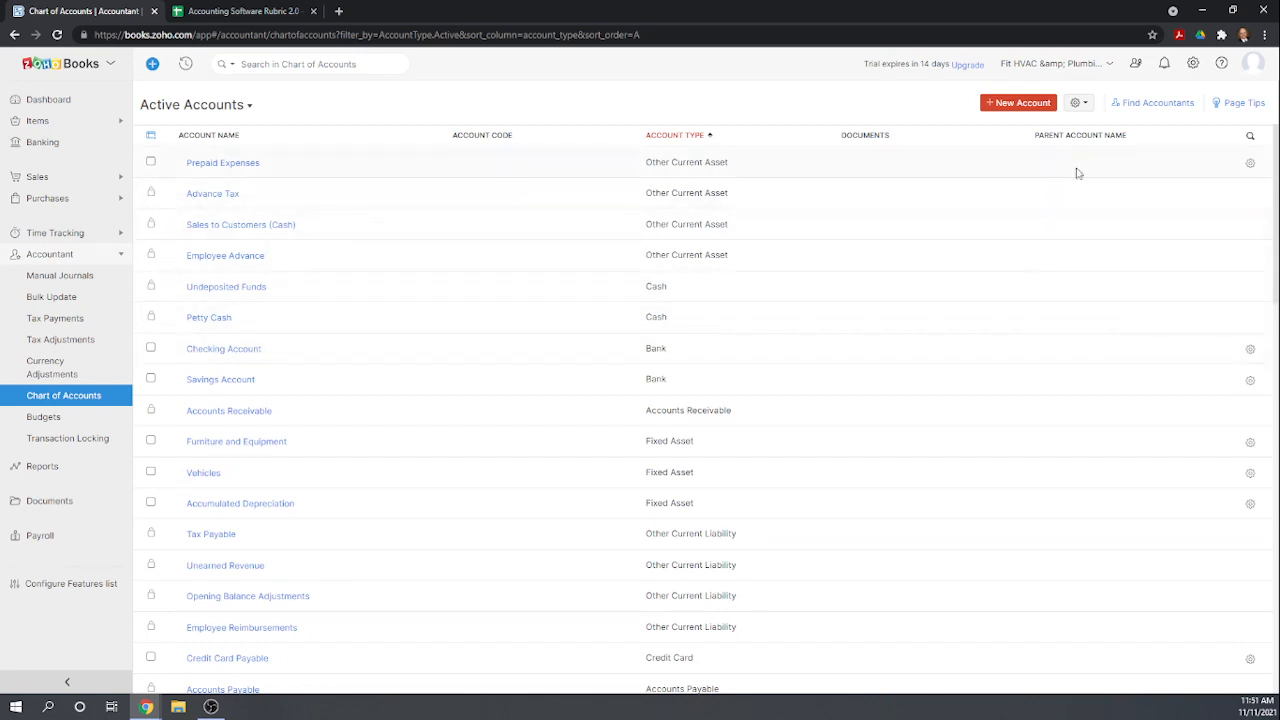
click(1085, 104)
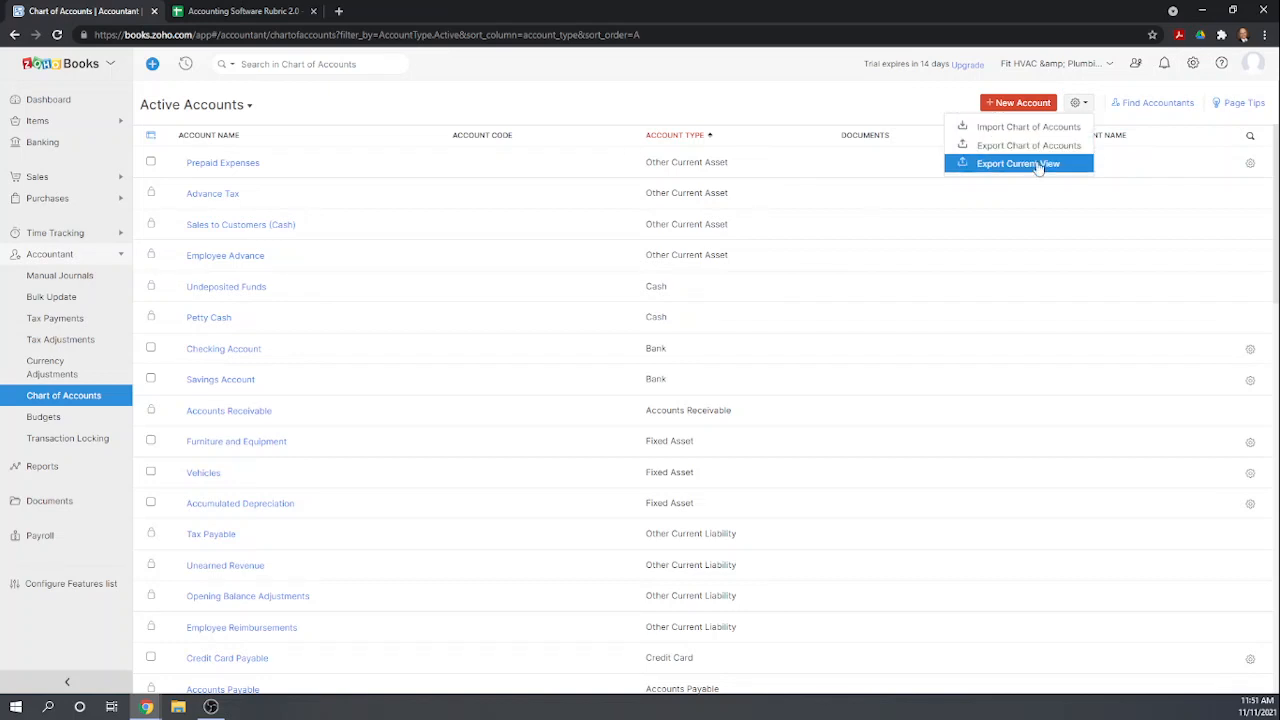
click(818, 105)
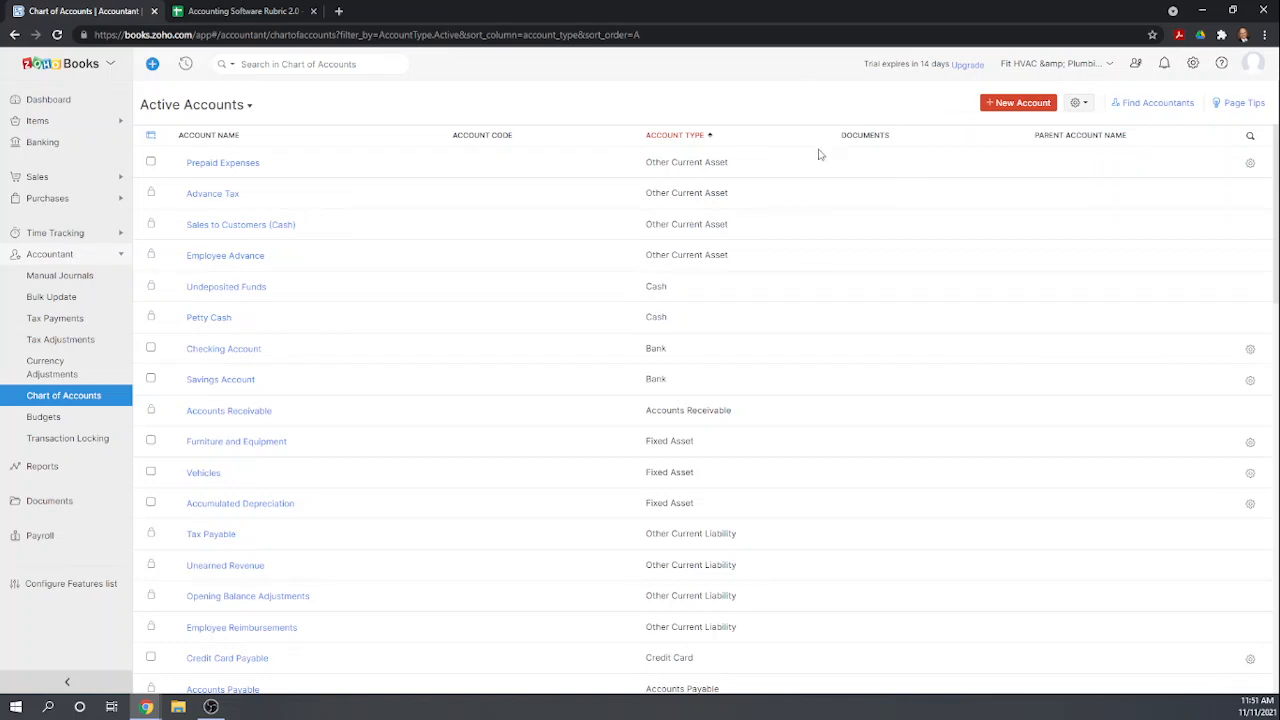
In the Accounting Software Rubric sheet, score Zoho Books 1 for Modify chart of accounts and Import COA.
click(268, 12)
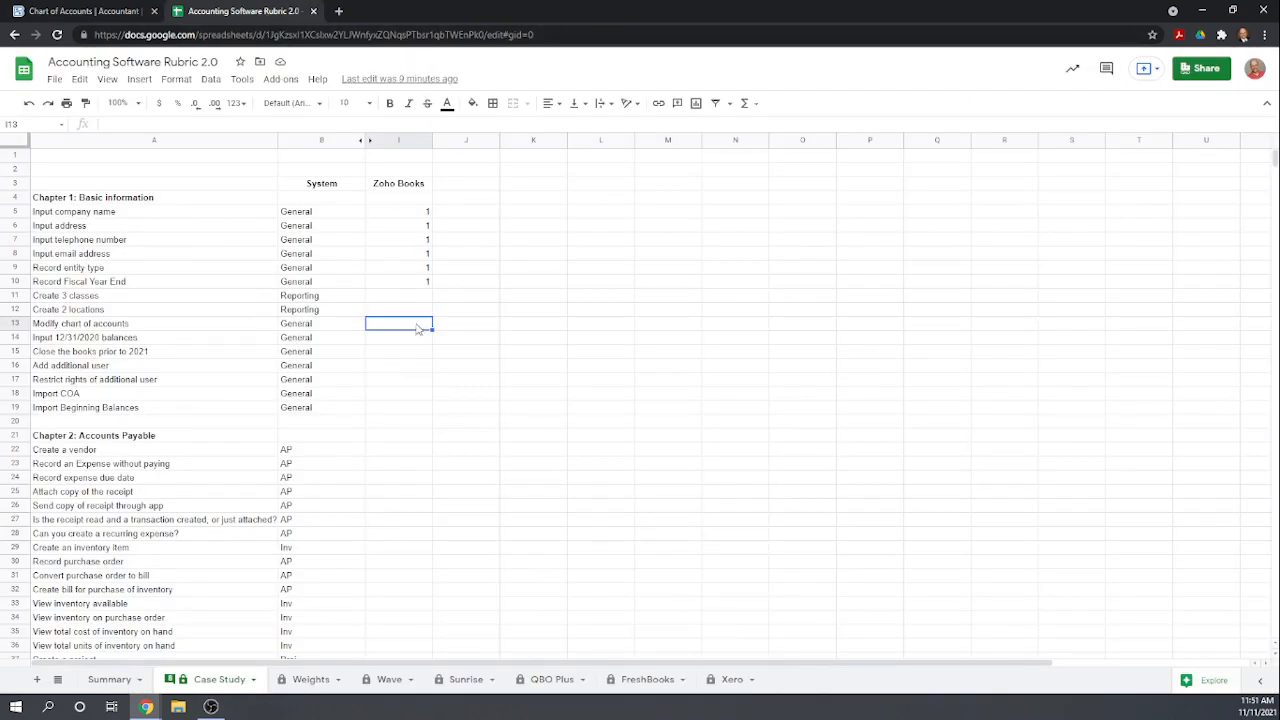
text(1)
key(Return)
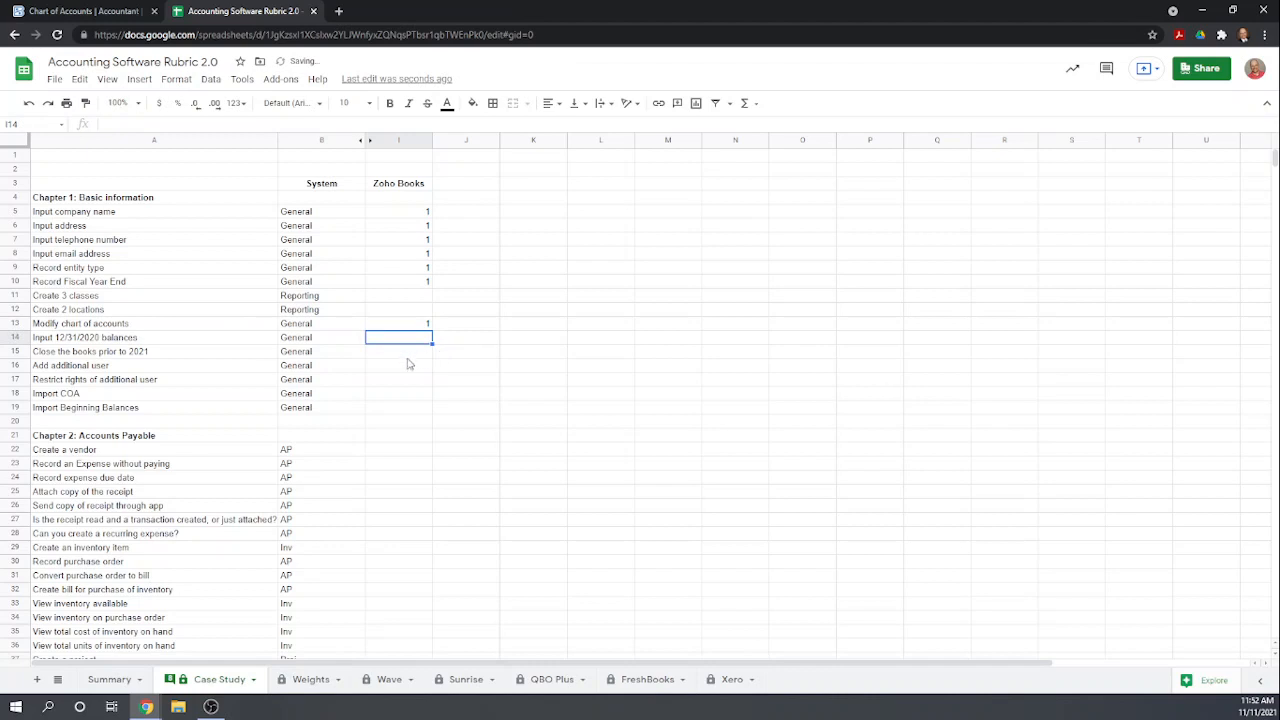
click(389, 396)
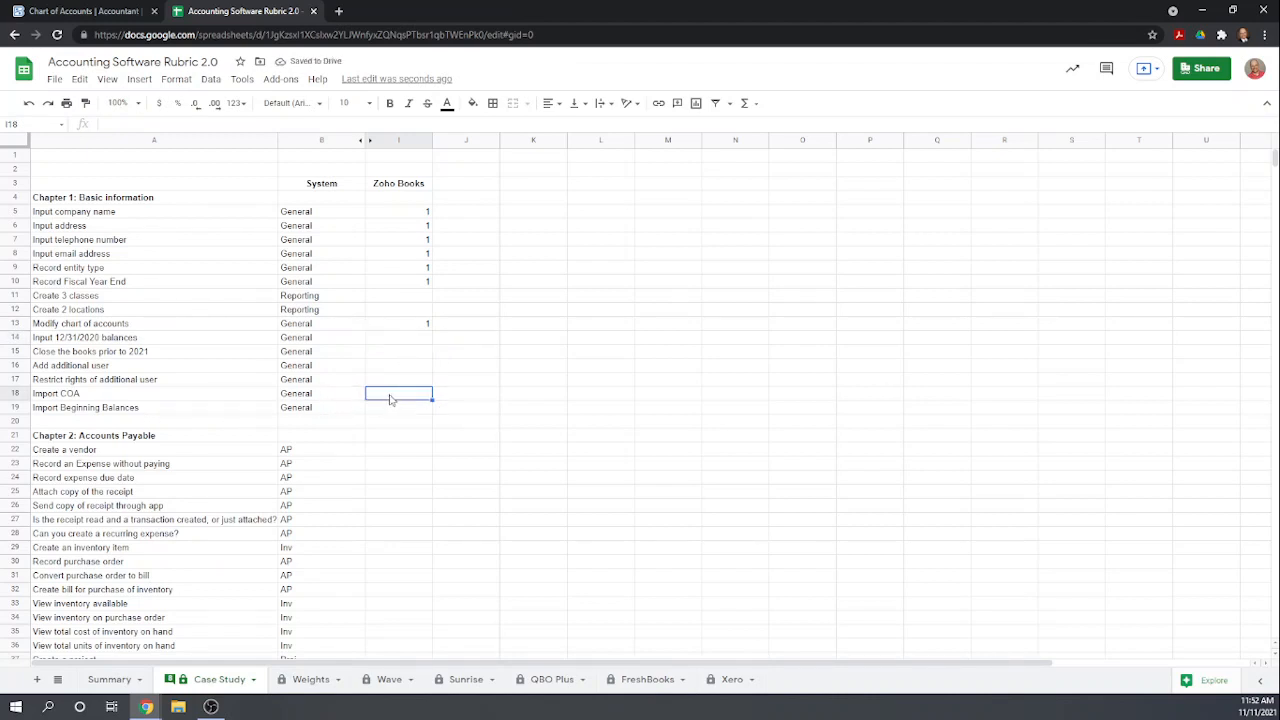
text(1)
key(Return)
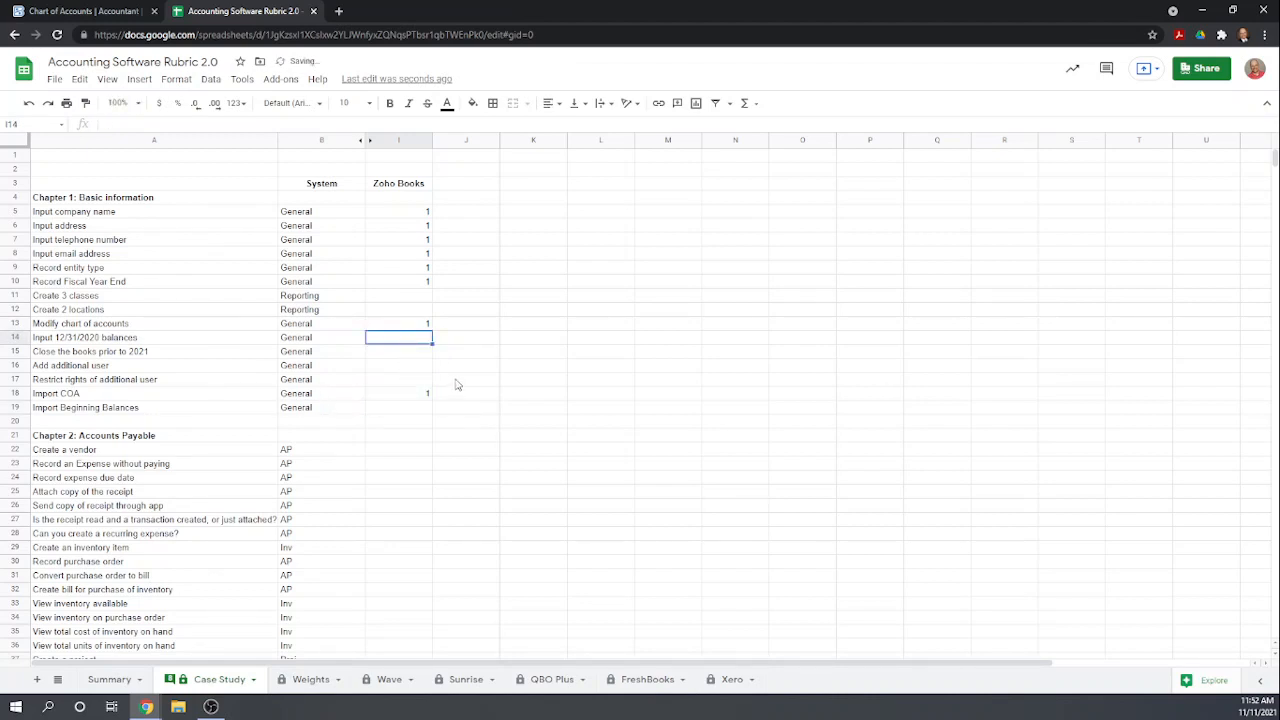
Return to Zoho Books and open the Opening Balances settings.
click(97, 13)
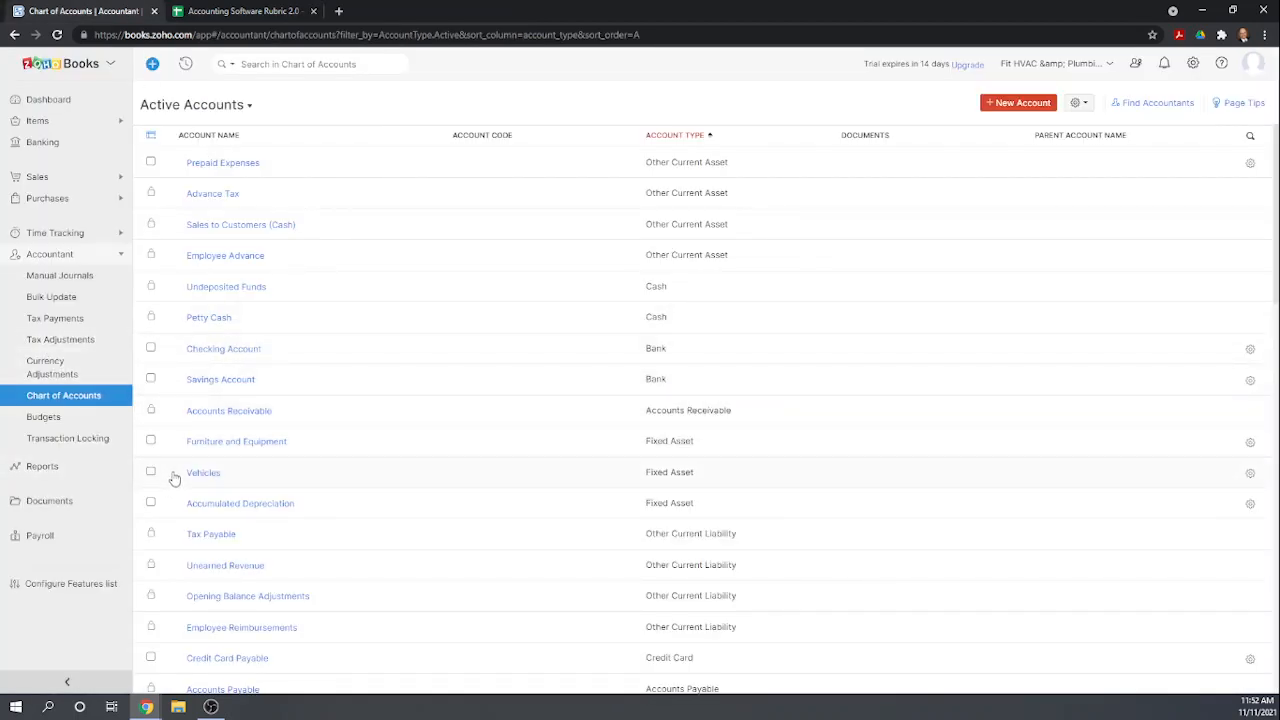
click(1193, 63)
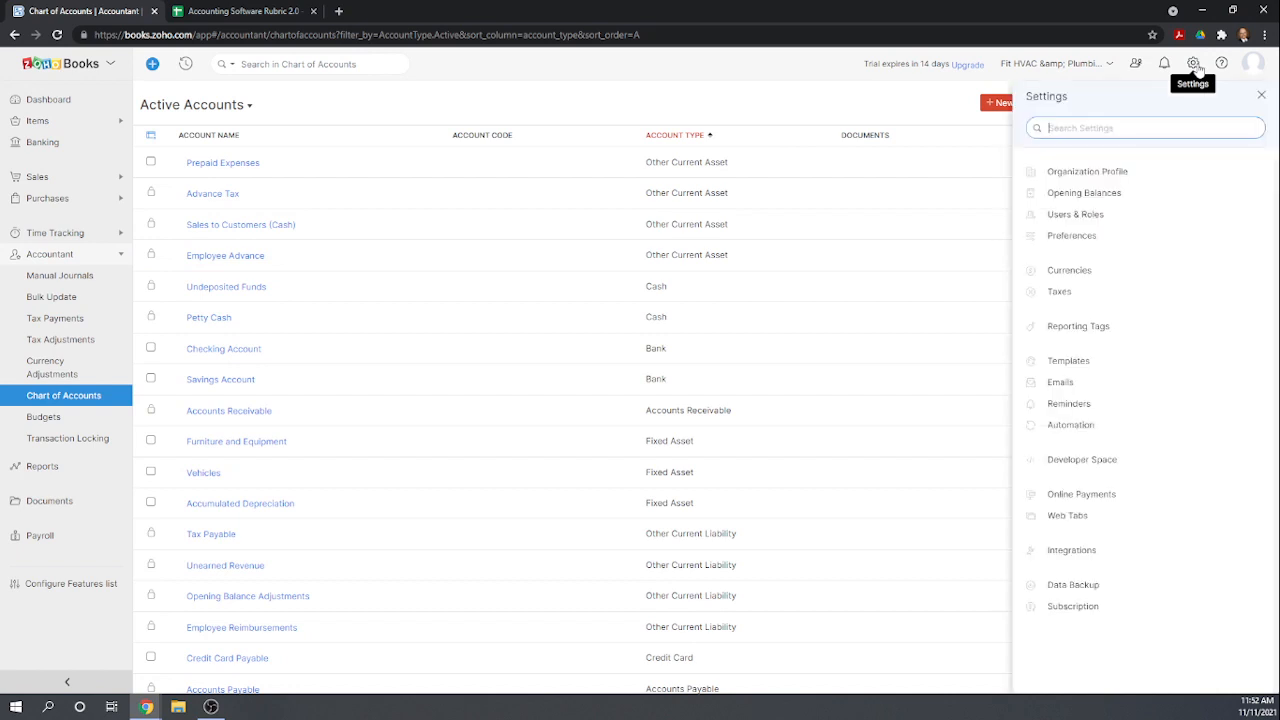
click(1112, 200)
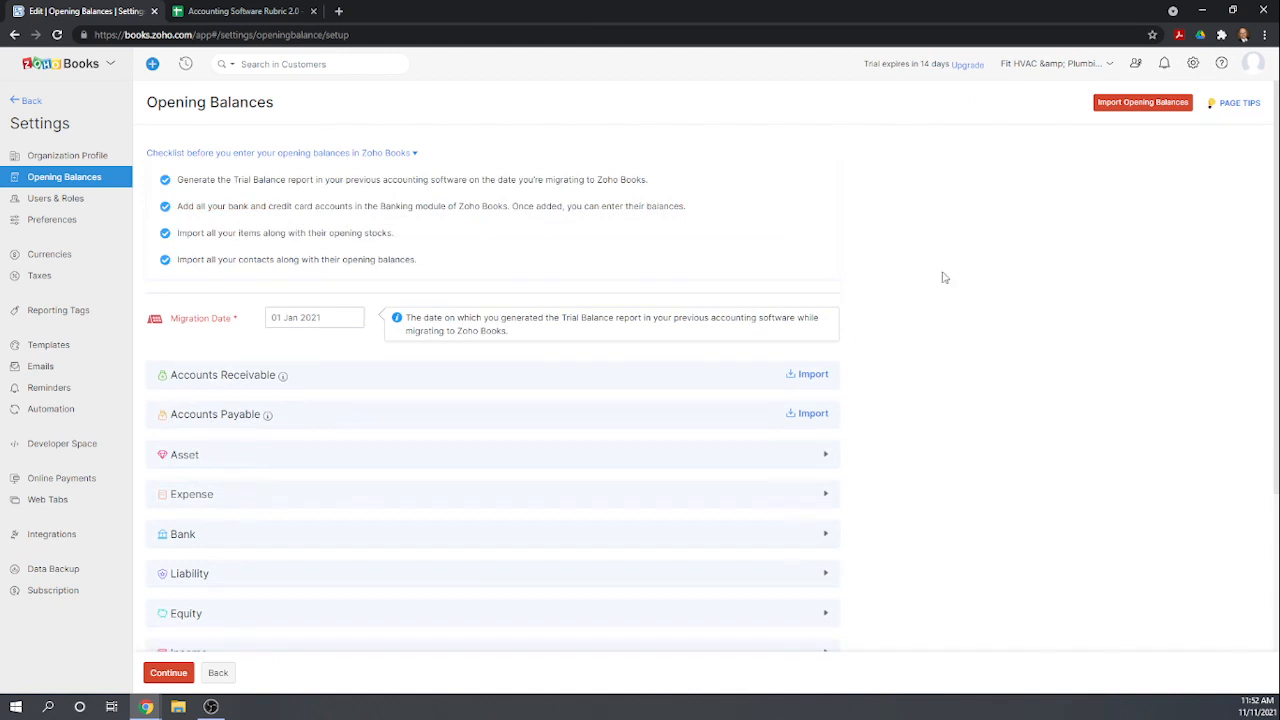
Expand the Asset section and enter a 1000 debit opening balance for Petty Cash.
scroll(860, 310, down, 2)
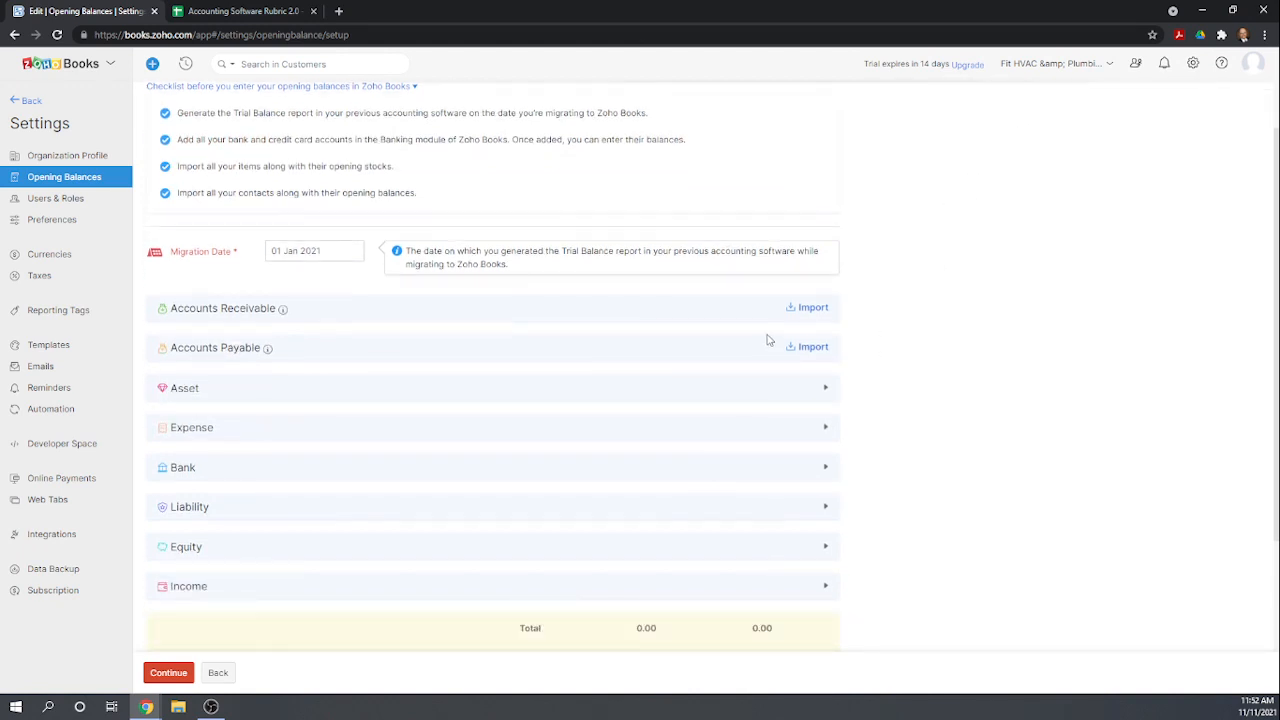
click(826, 344)
scroll(920, 429, down, 1)
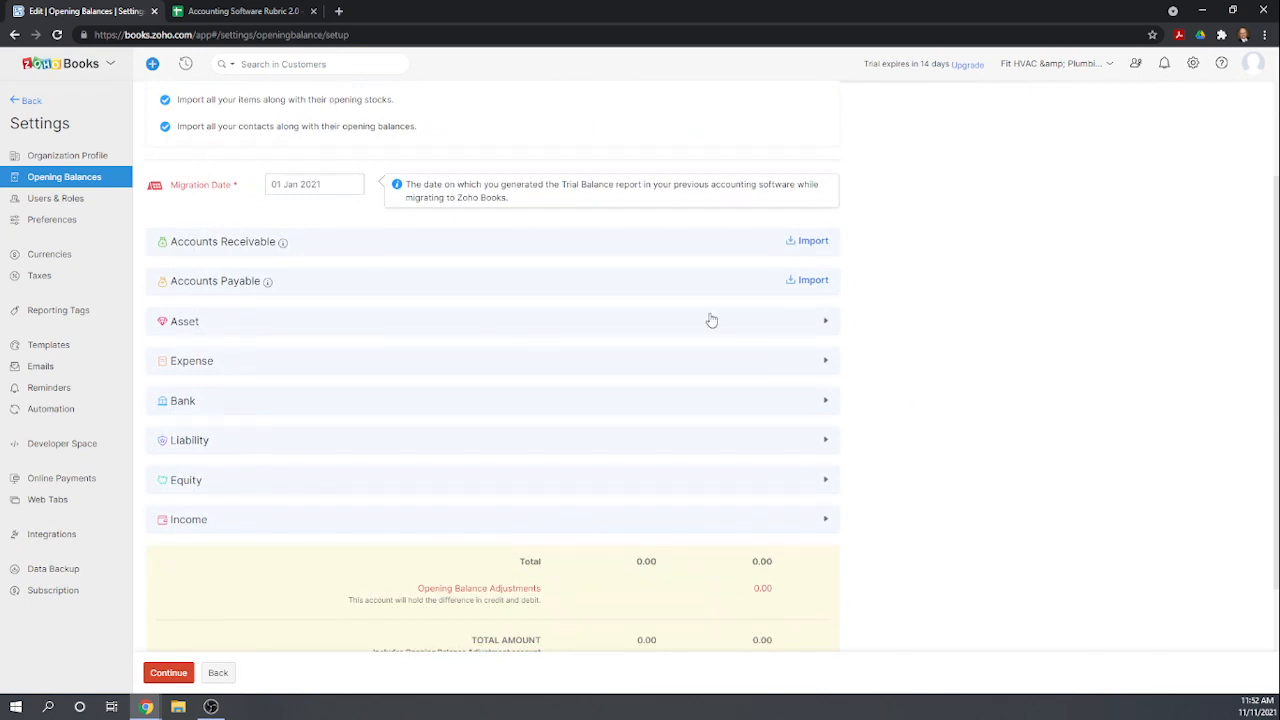
click(820, 322)
scroll(920, 366, down, 2)
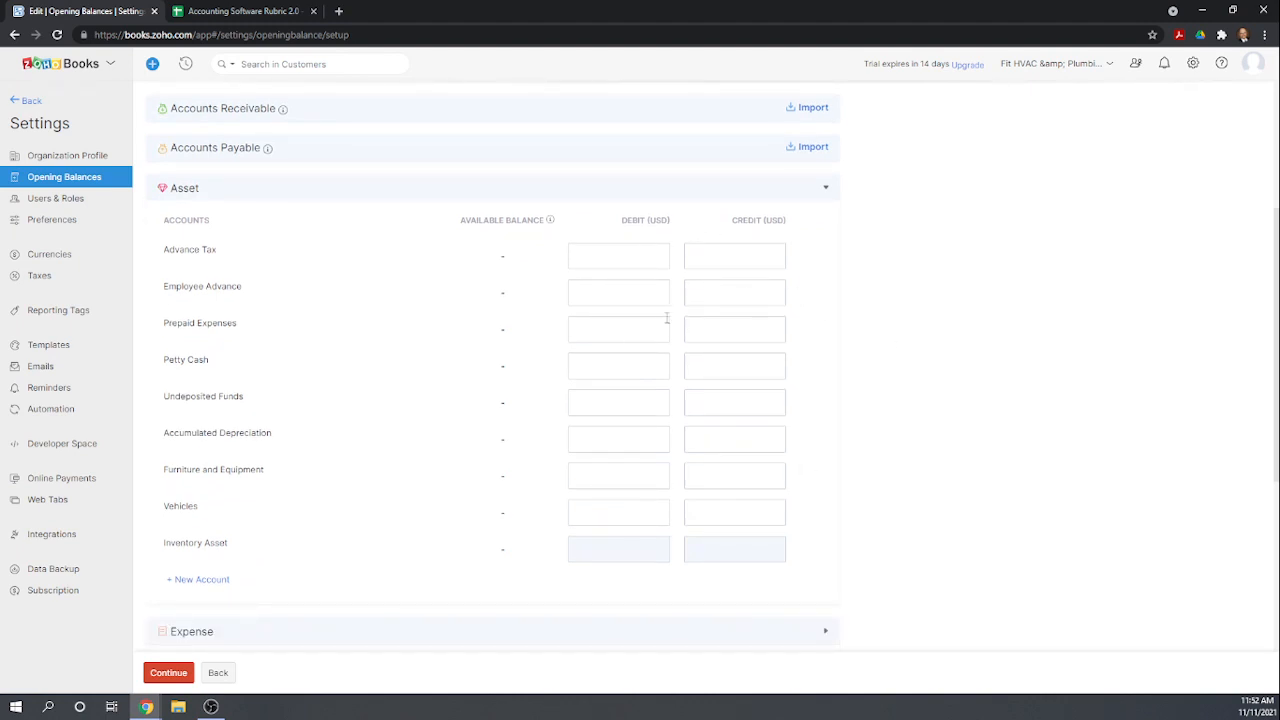
click(629, 368)
scroll(620, 491, down, 1)
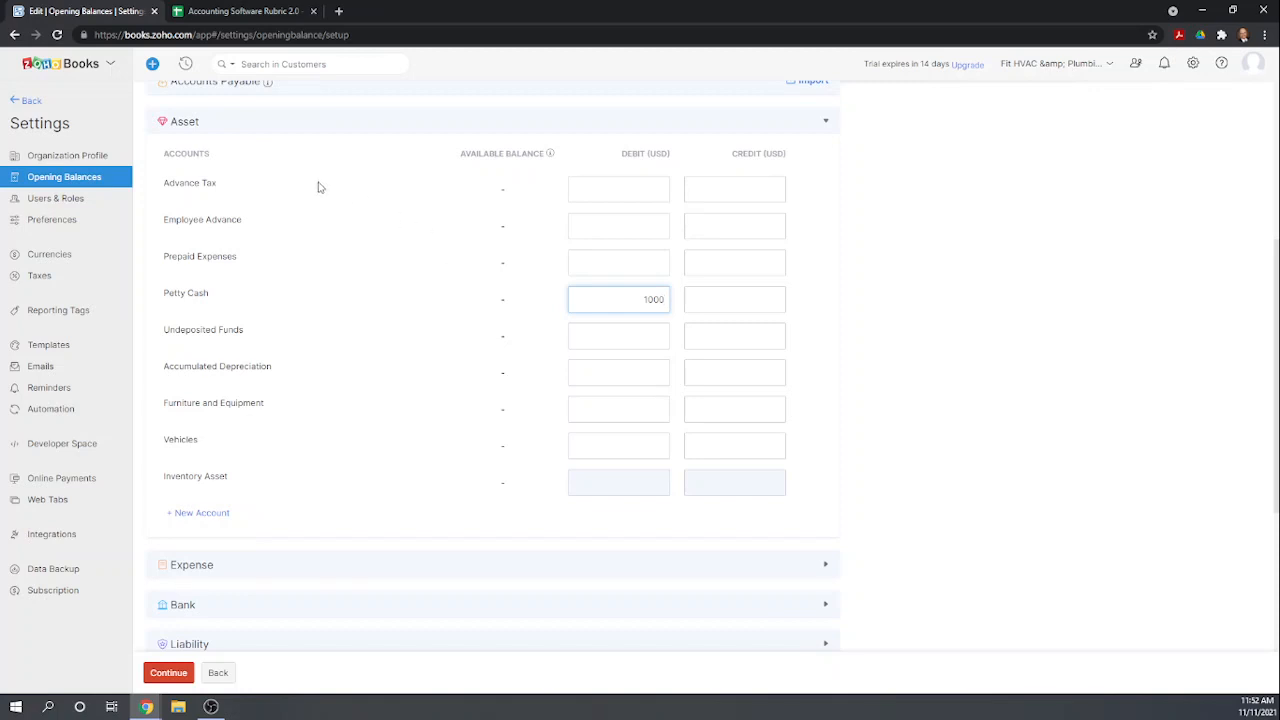
Expand the Bank section and enter debit opening balances of 10000 for Checking Account and 150000 for Savings Account.
scroll(357, 274, down, 1)
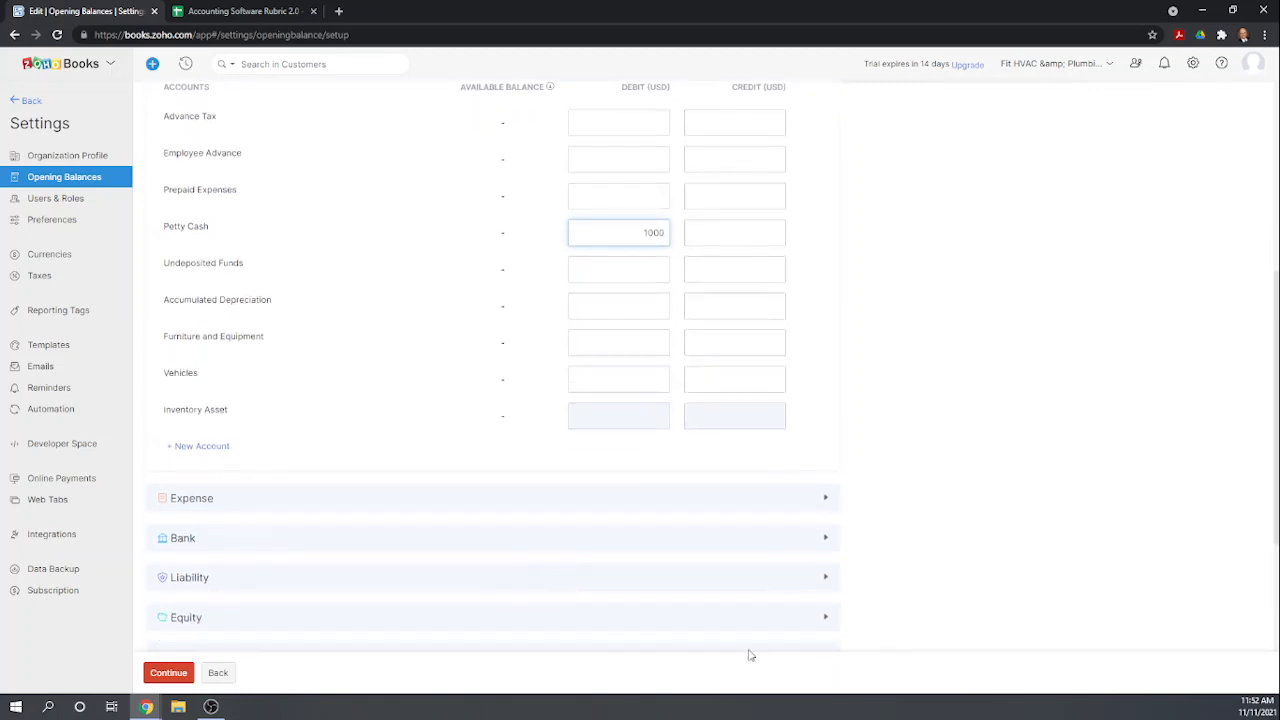
click(809, 541)
scroll(737, 551, down, 2)
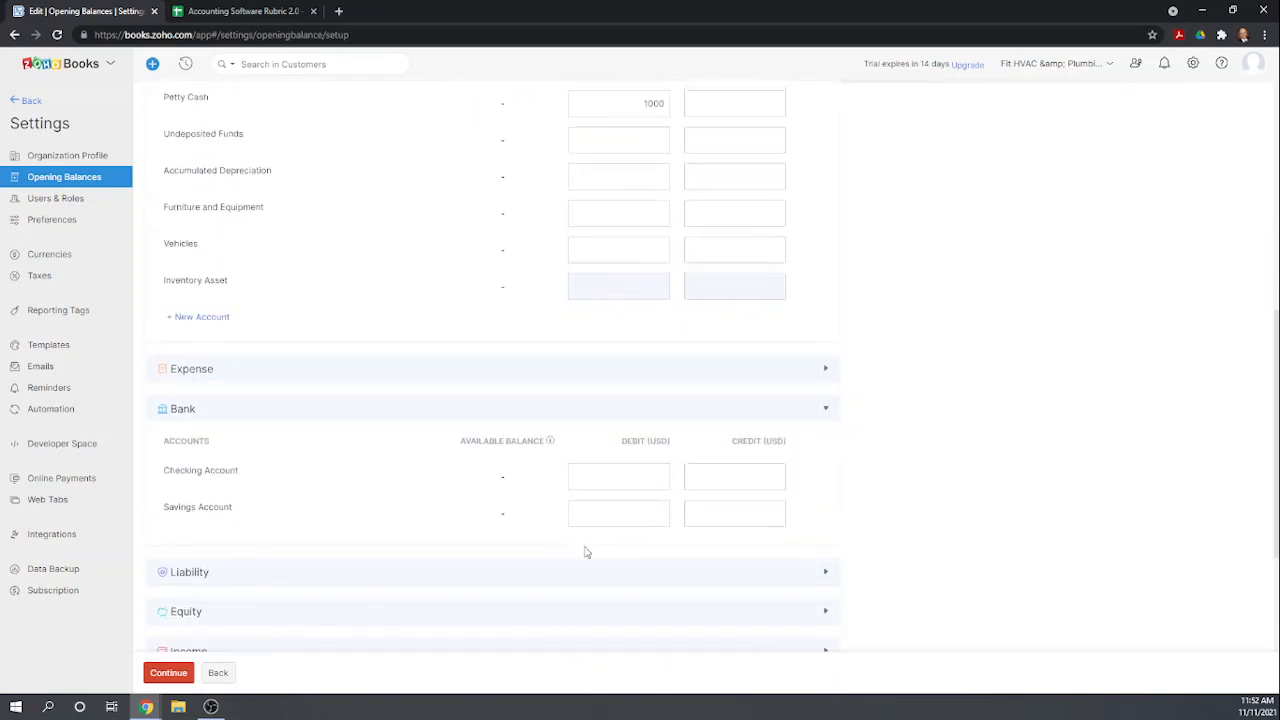
click(639, 474)
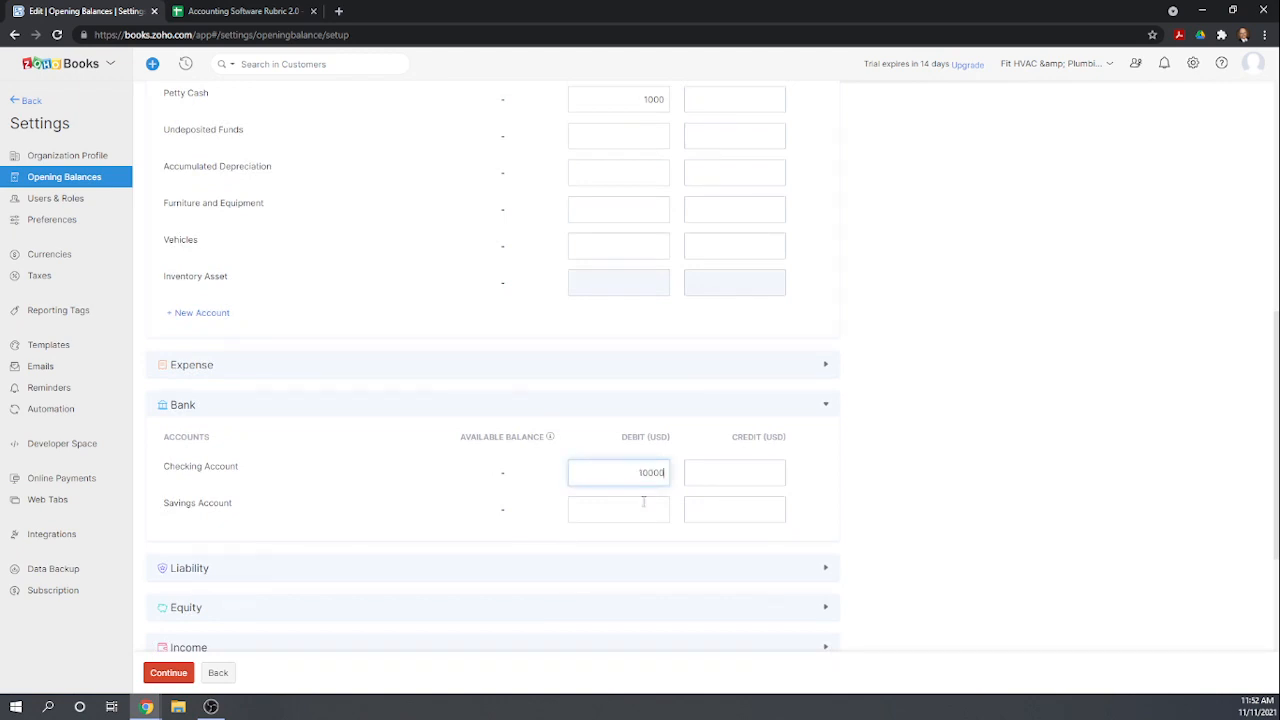
click(647, 515)
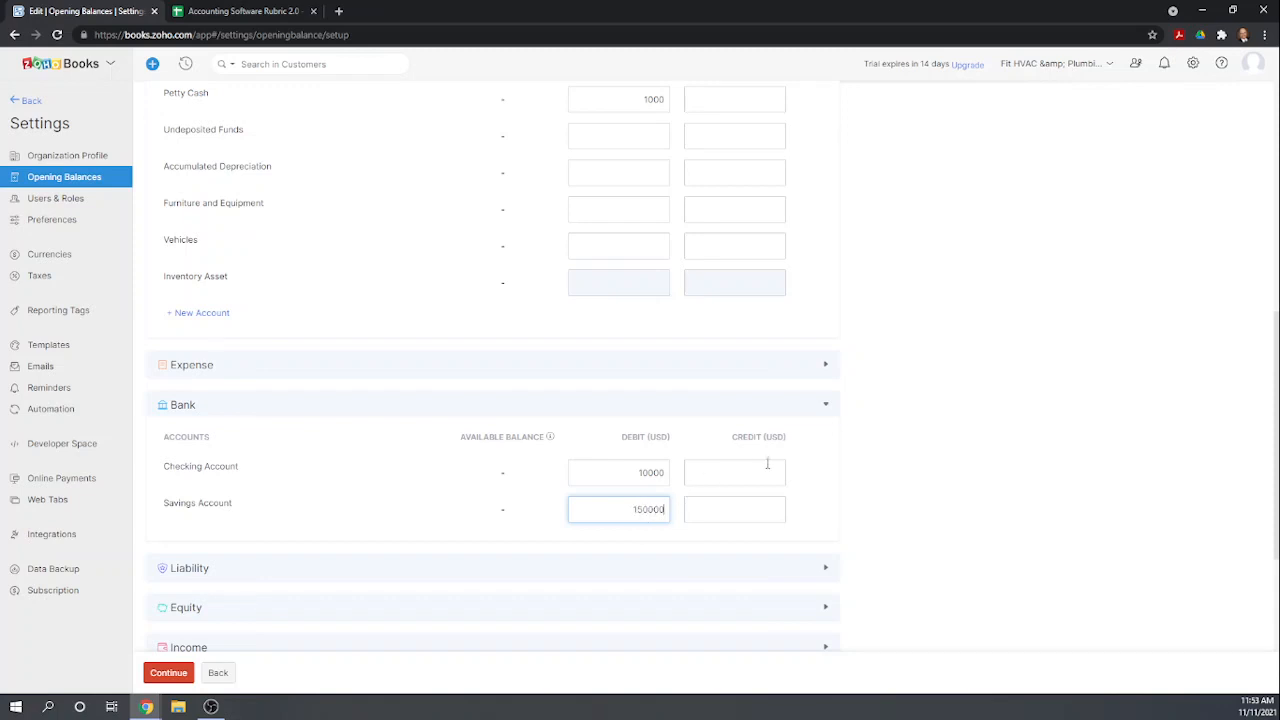
click(940, 455)
scroll(940, 455, down, 2)
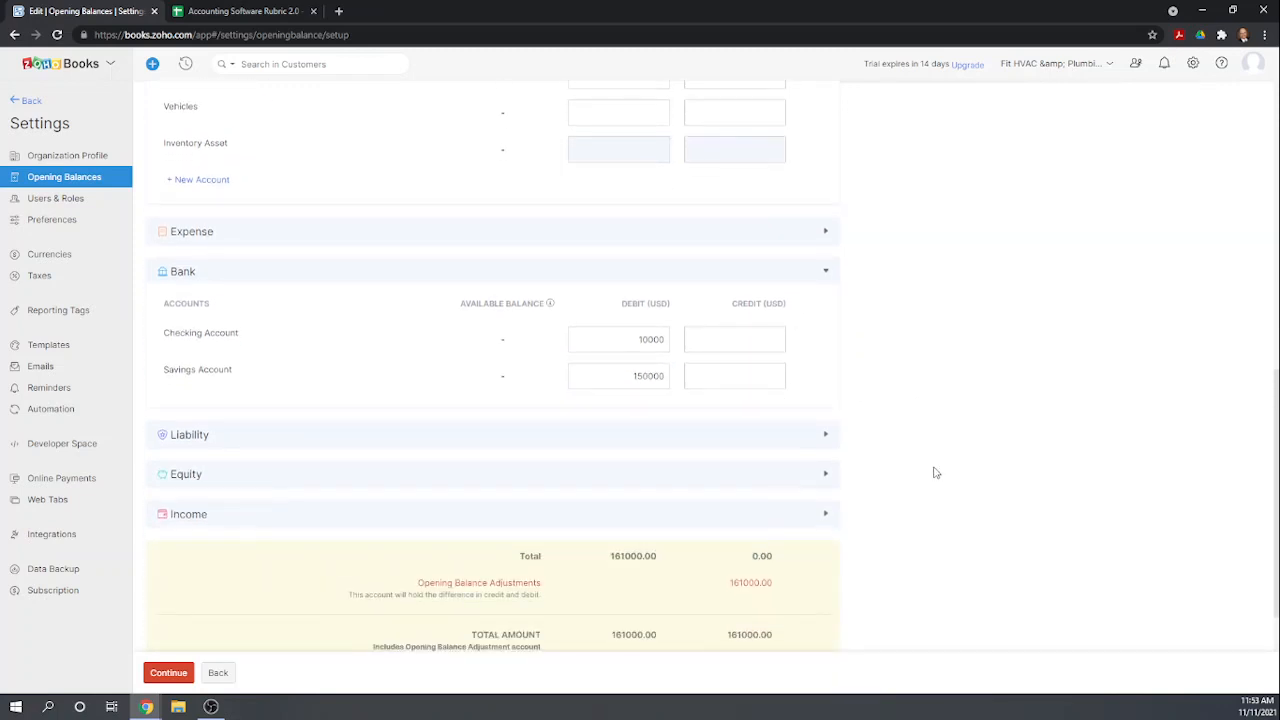
Enter opening debits of 75000 for Furniture and Equipment and 60000 for Vehicles, and a 115000 credit for Accumulated Depreciation.
scroll(893, 365, up, 5)
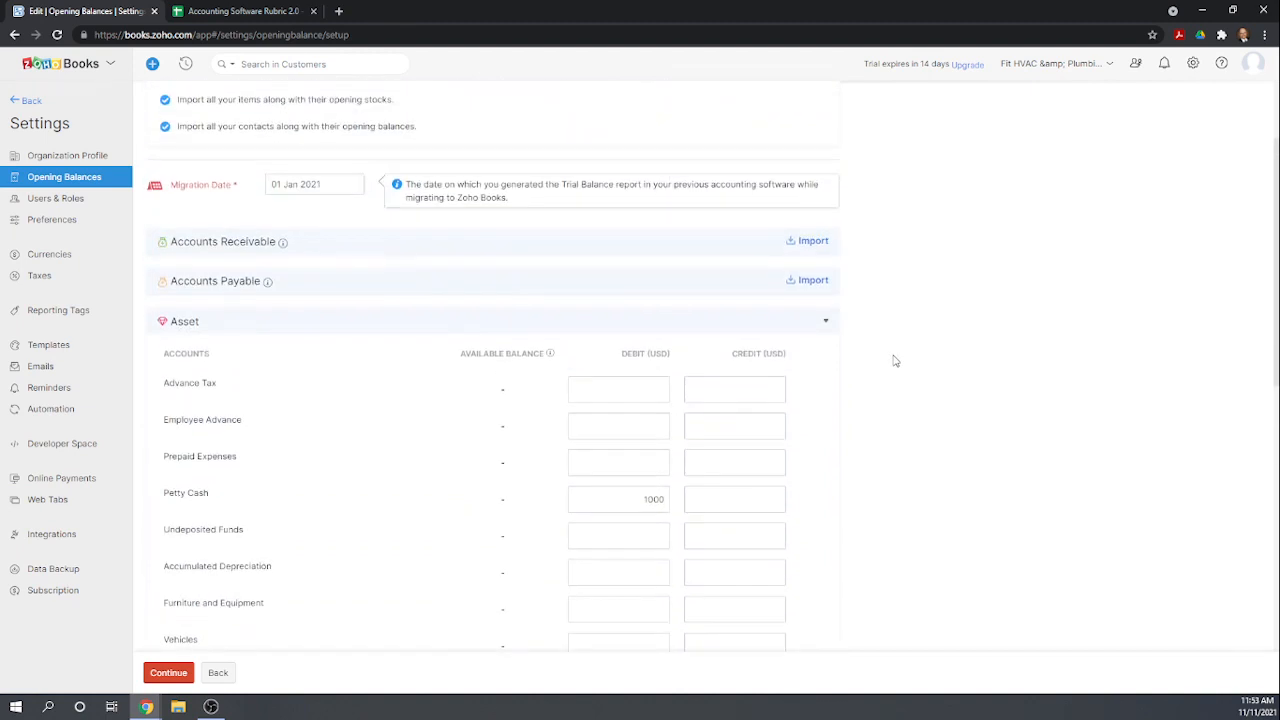
scroll(866, 420, down, 1)
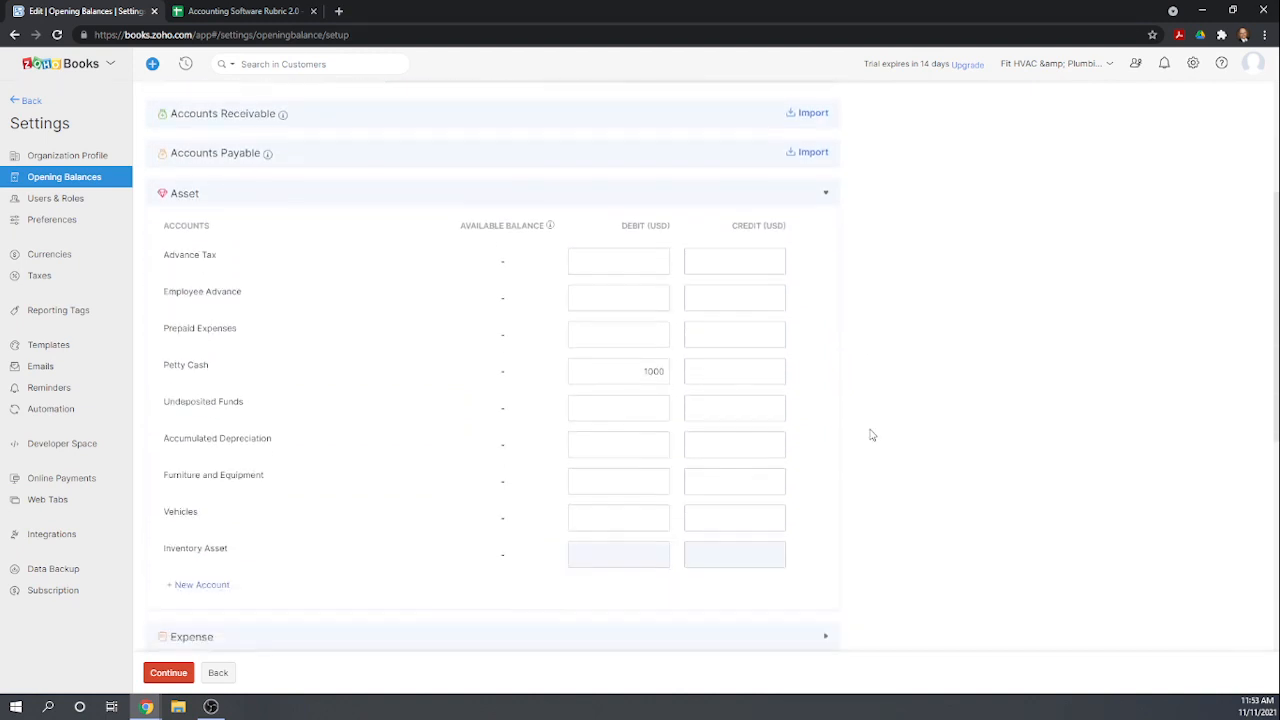
click(634, 473)
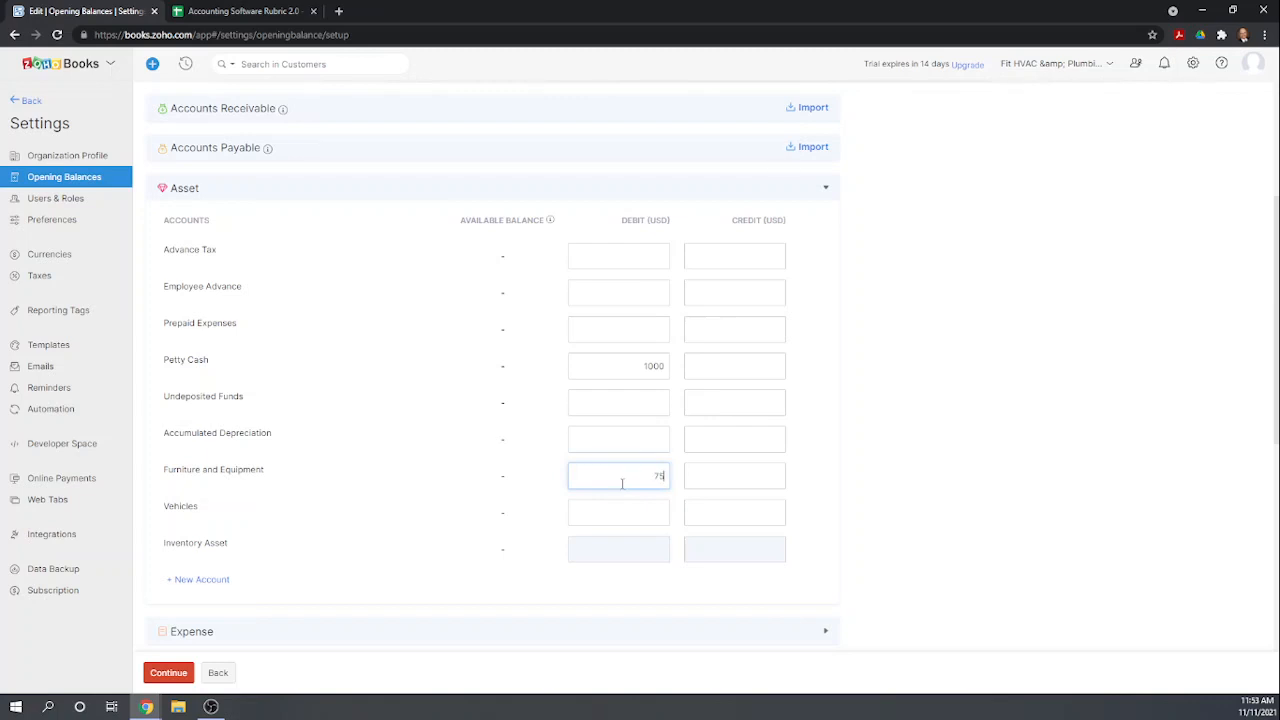
click(631, 515)
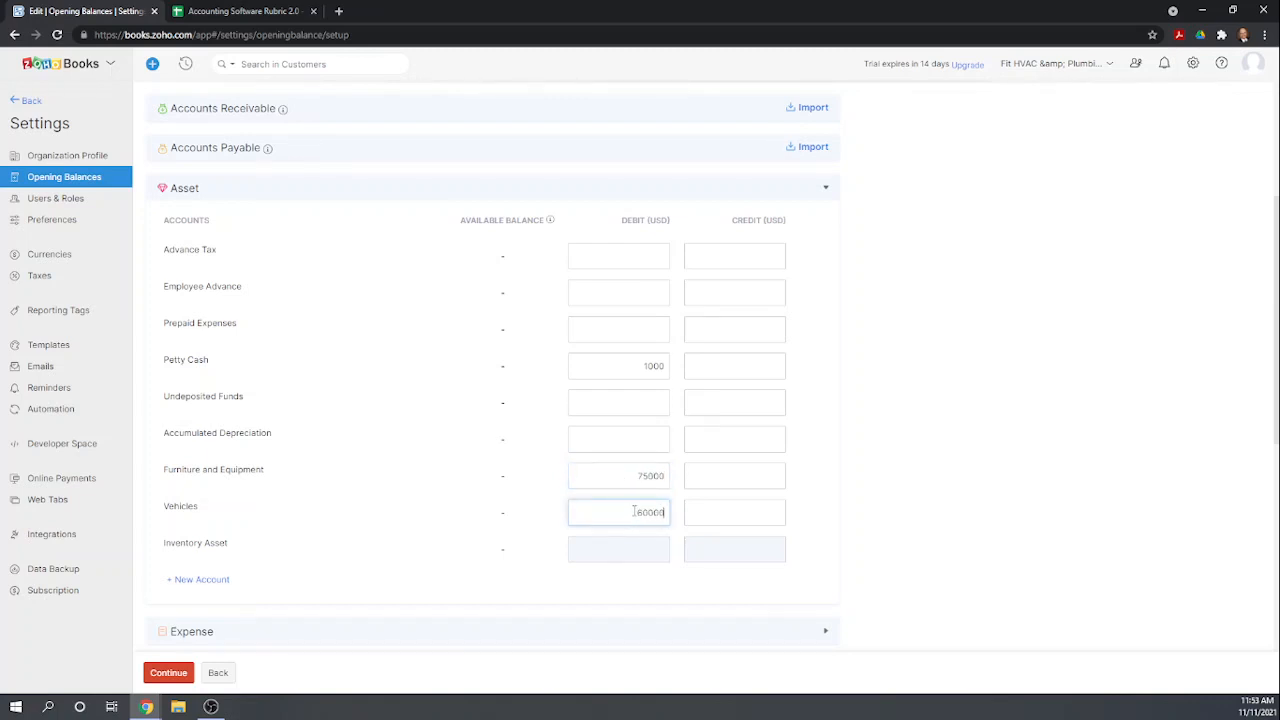
click(628, 443)
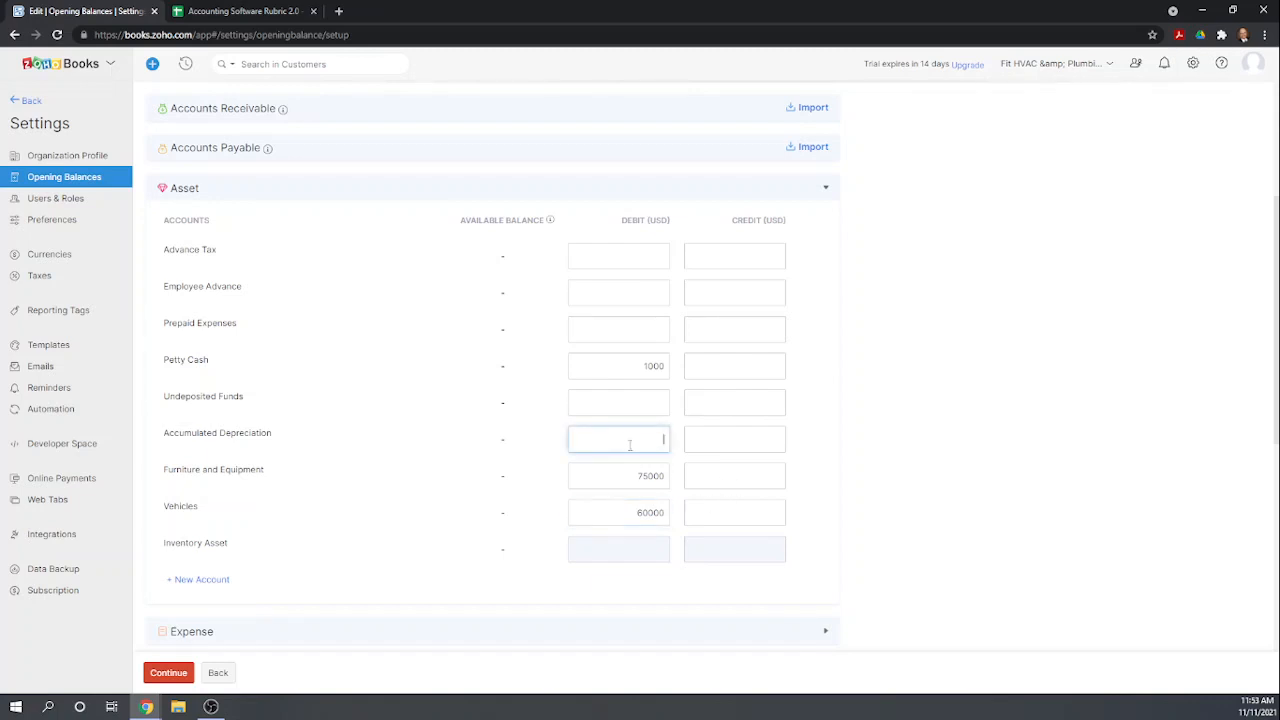
click(713, 441)
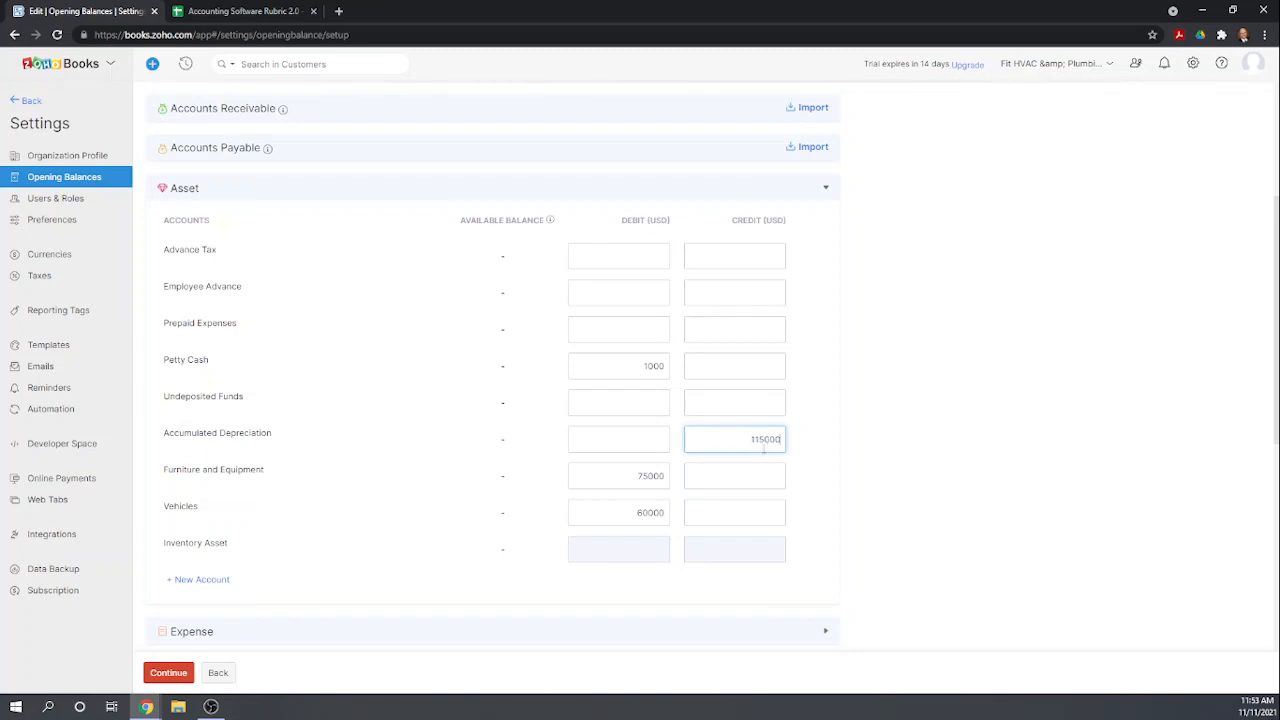
click(873, 432)
Expand the Liability section and enter a 6000 credit opening balance for Credit Card Payable.
scroll(869, 440, down, 4)
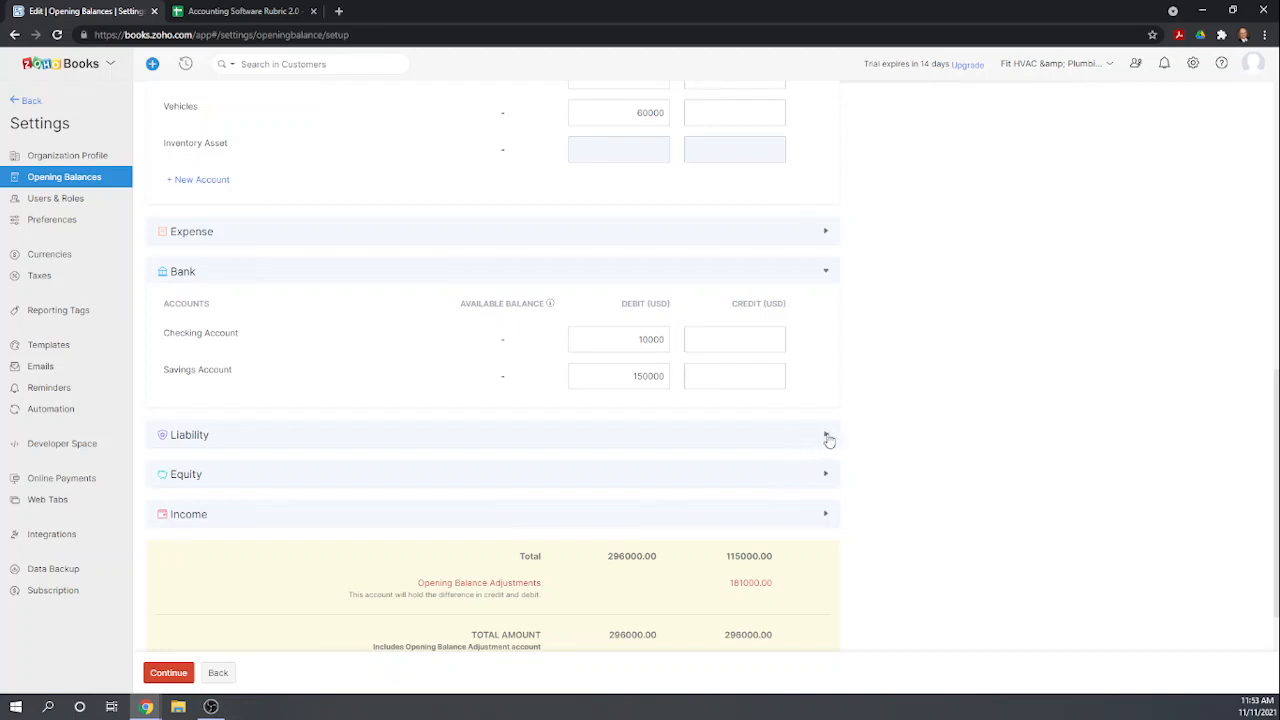
click(826, 436)
scroll(743, 463, down, 1)
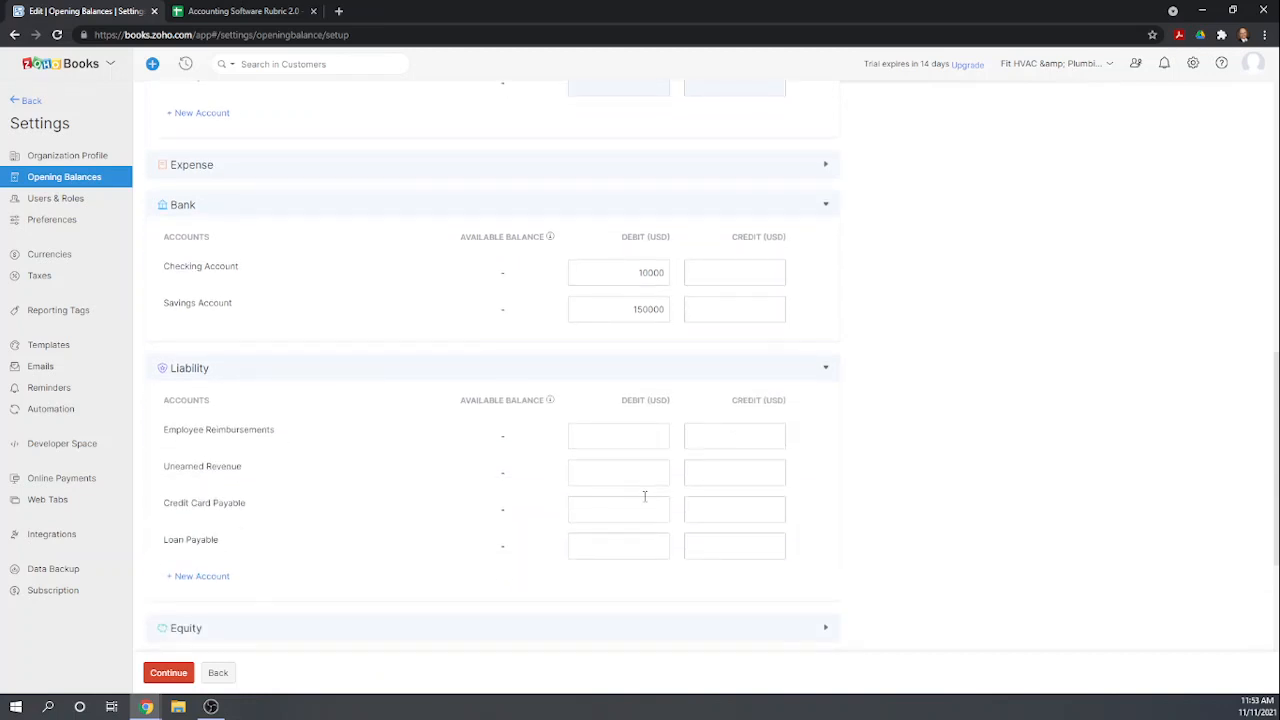
click(726, 507)
scroll(895, 445, down, 1)
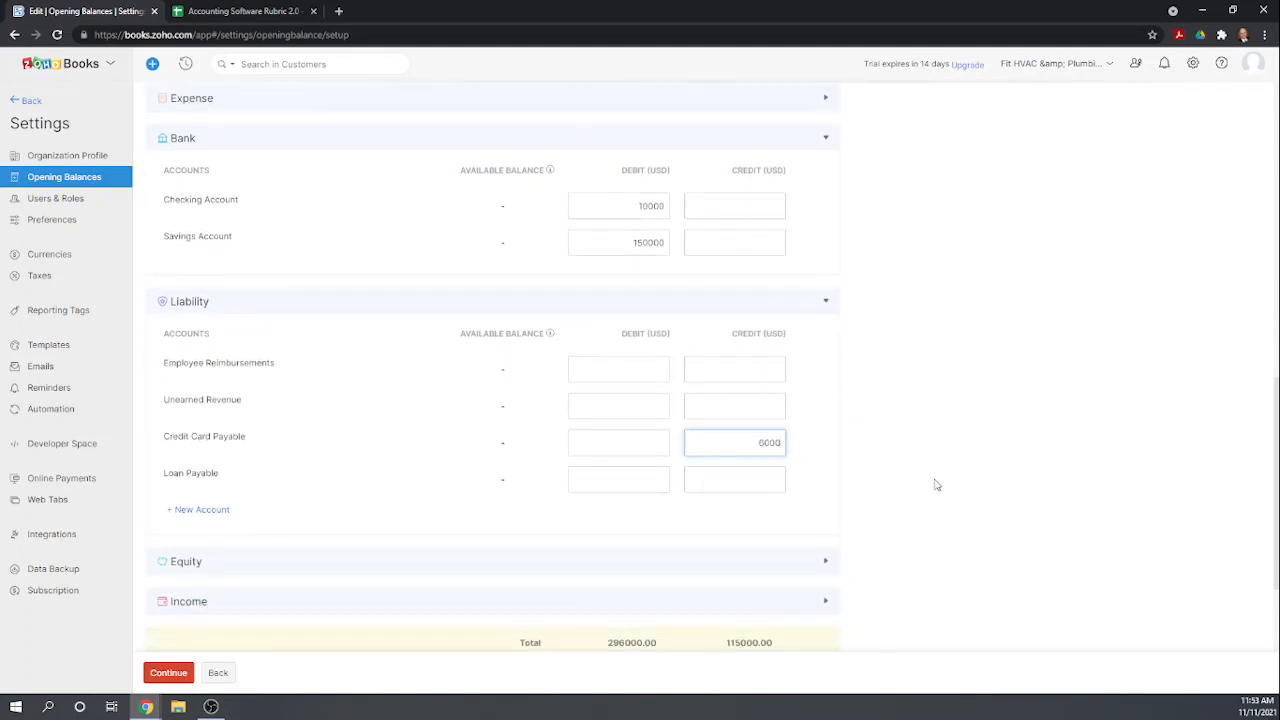
scroll(837, 483, down, 1)
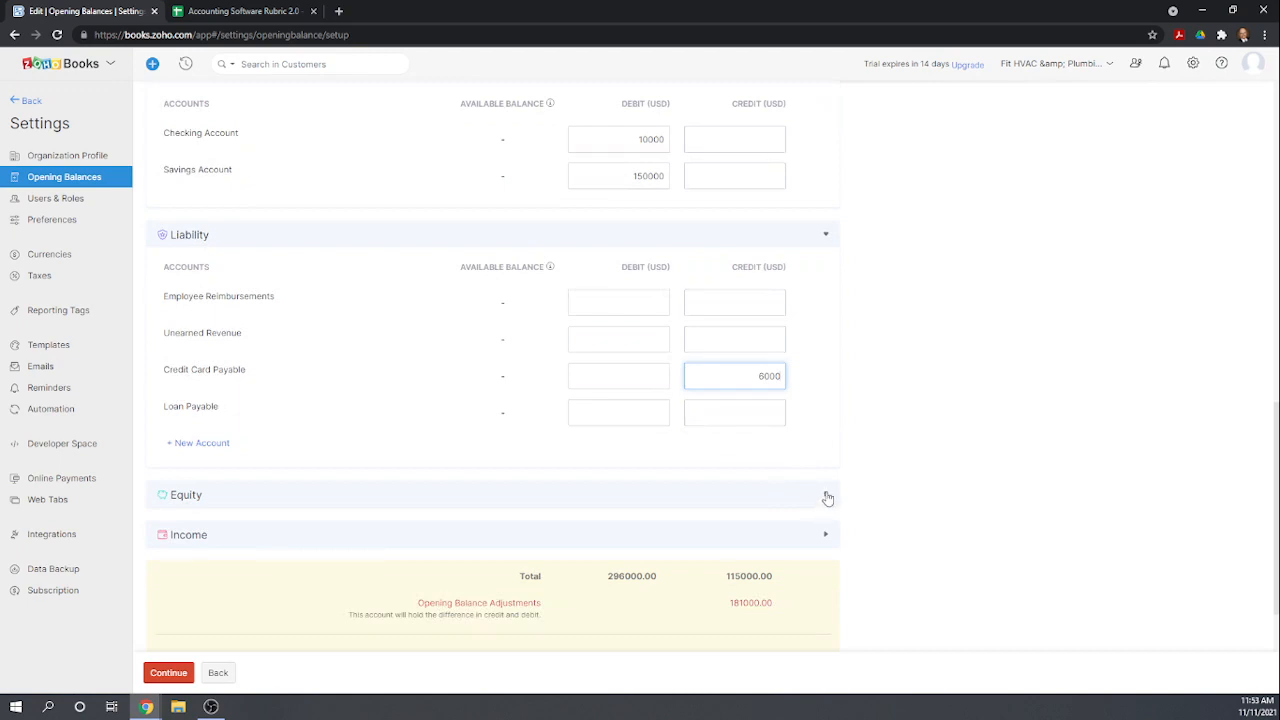
Expand the Equity section and enter credit opening balances of 1000 for Common Stock and 20000 for Additional Paid in Capital.
click(827, 497)
scroll(818, 485, down, 2)
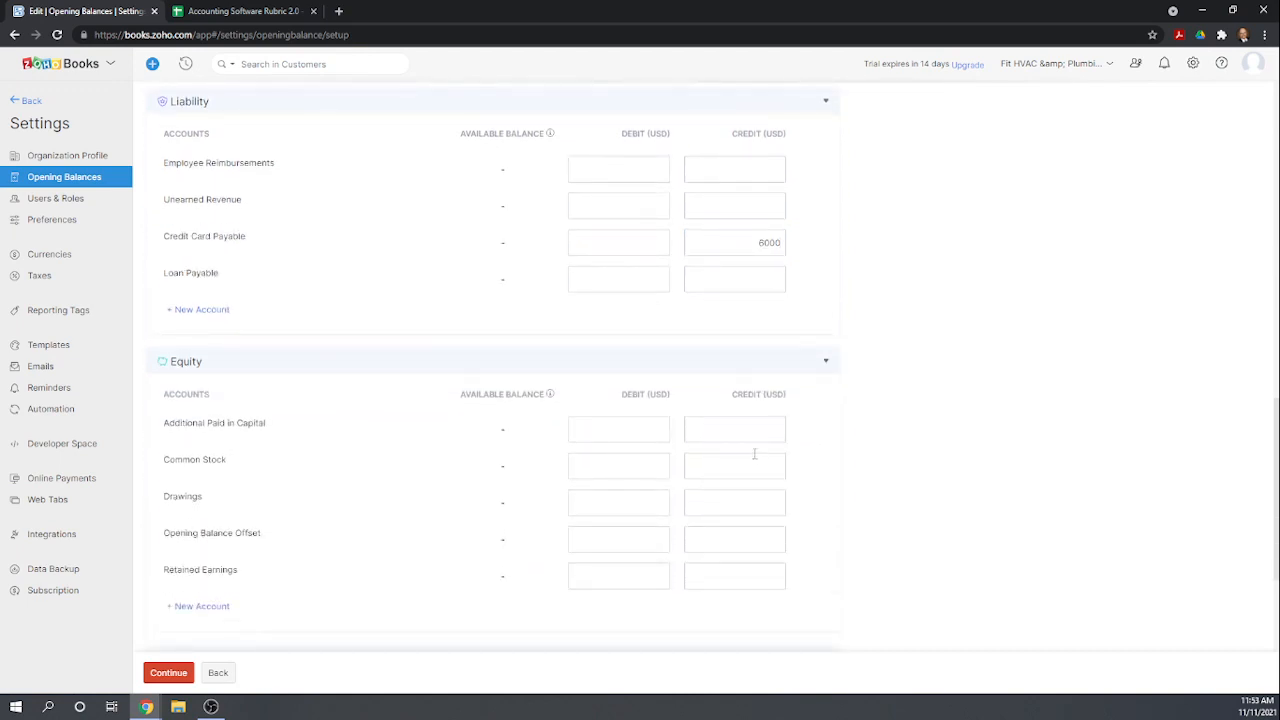
click(751, 462)
click(751, 432)
scroll(818, 530, down, 1)
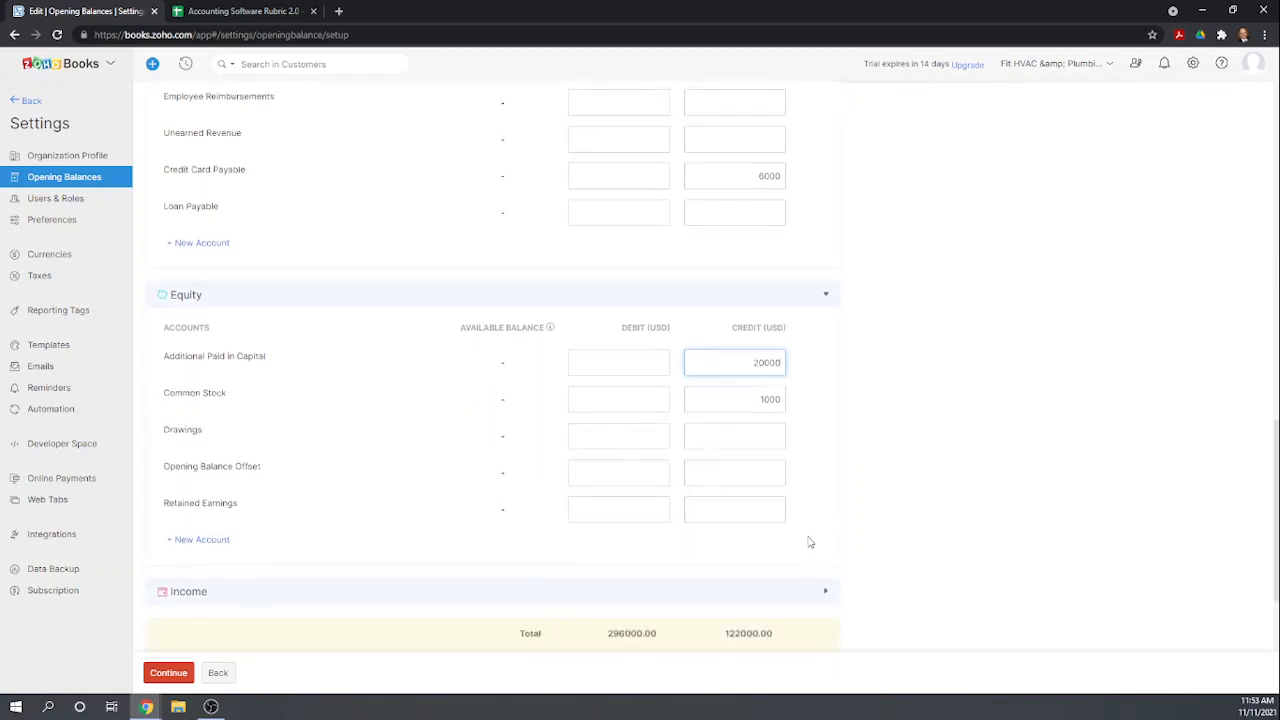
Enter a 154000 credit opening balance for Retained Earnings, then continue and confirm saving the opening balances.
click(731, 507)
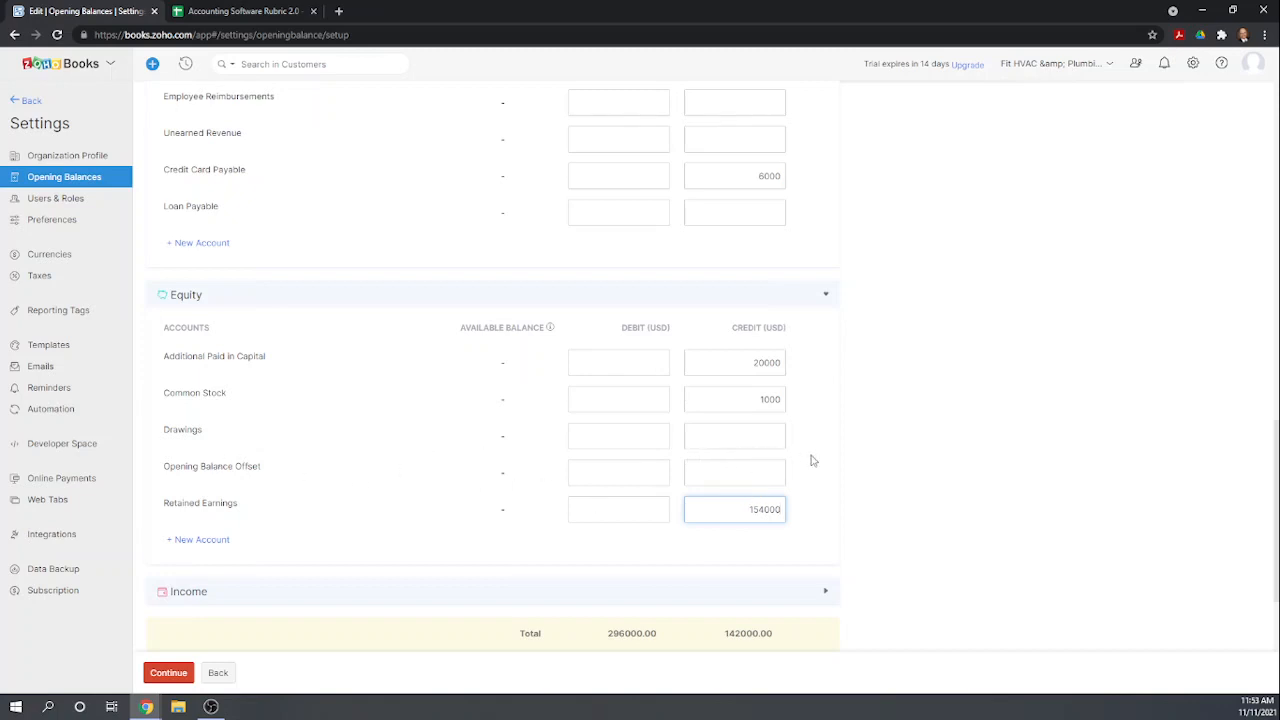
scroll(830, 475, down, 1)
scroll(870, 455, down, 1)
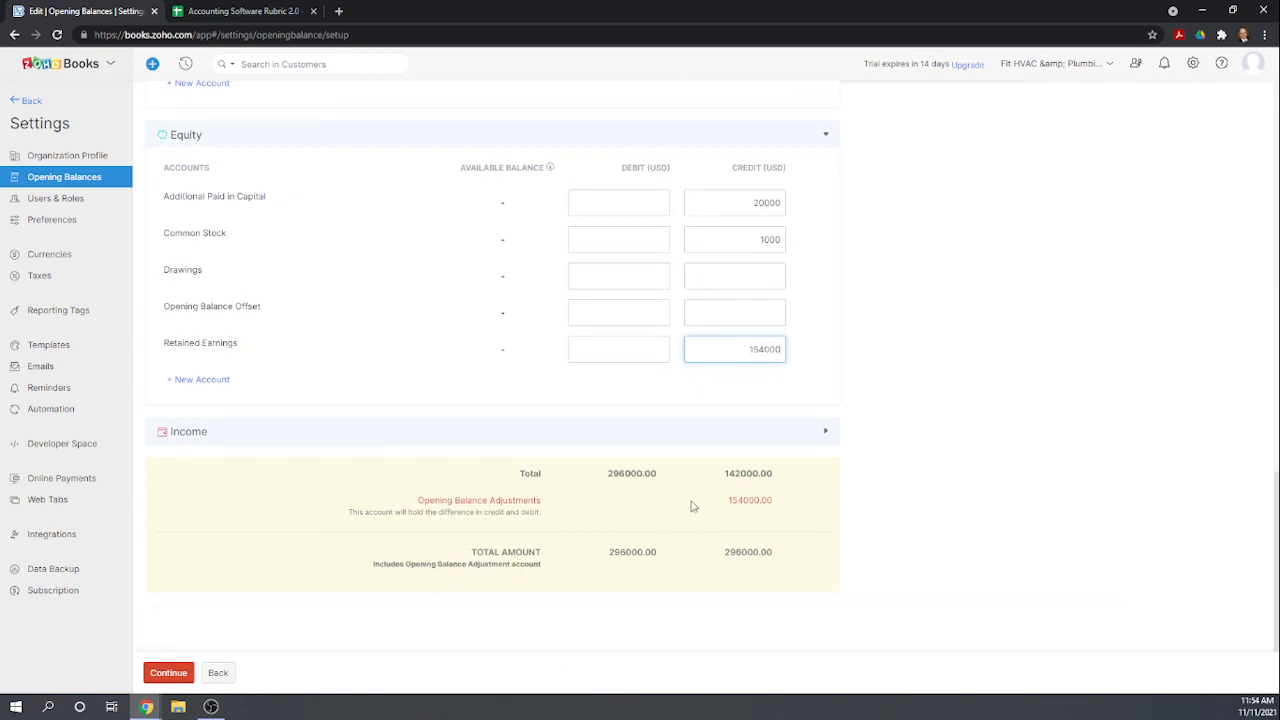
click(654, 350)
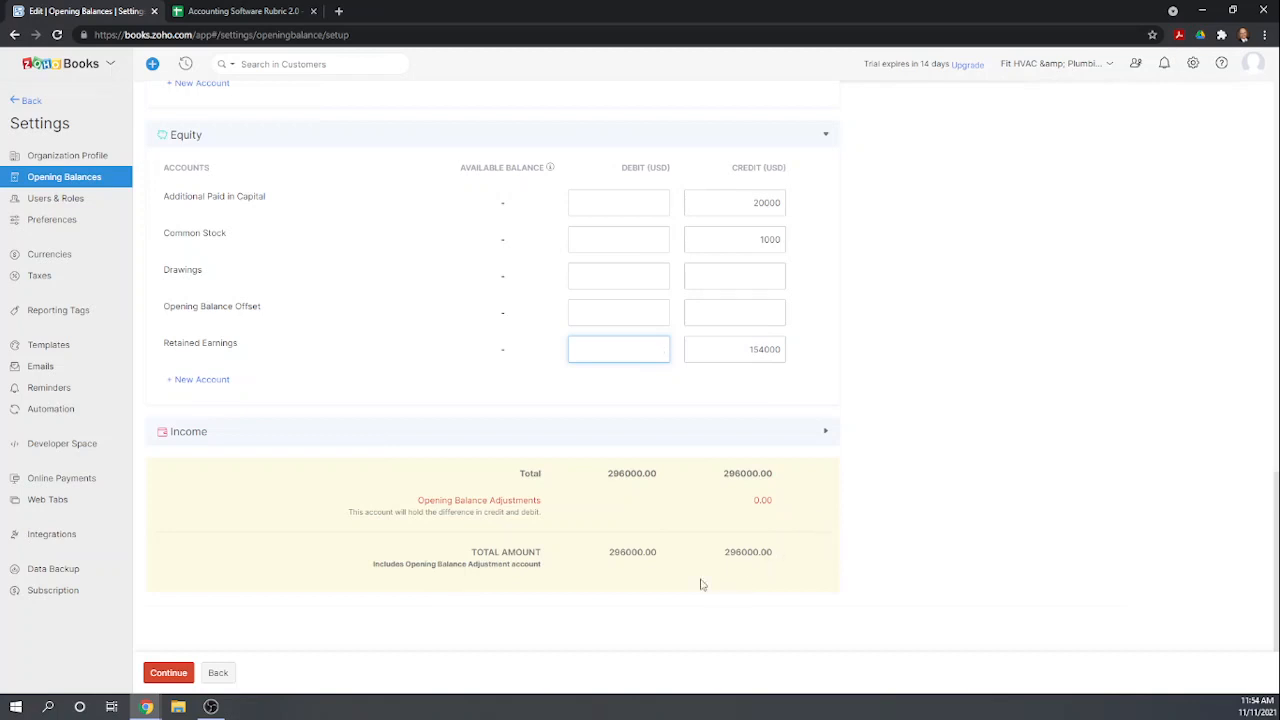
click(170, 675)
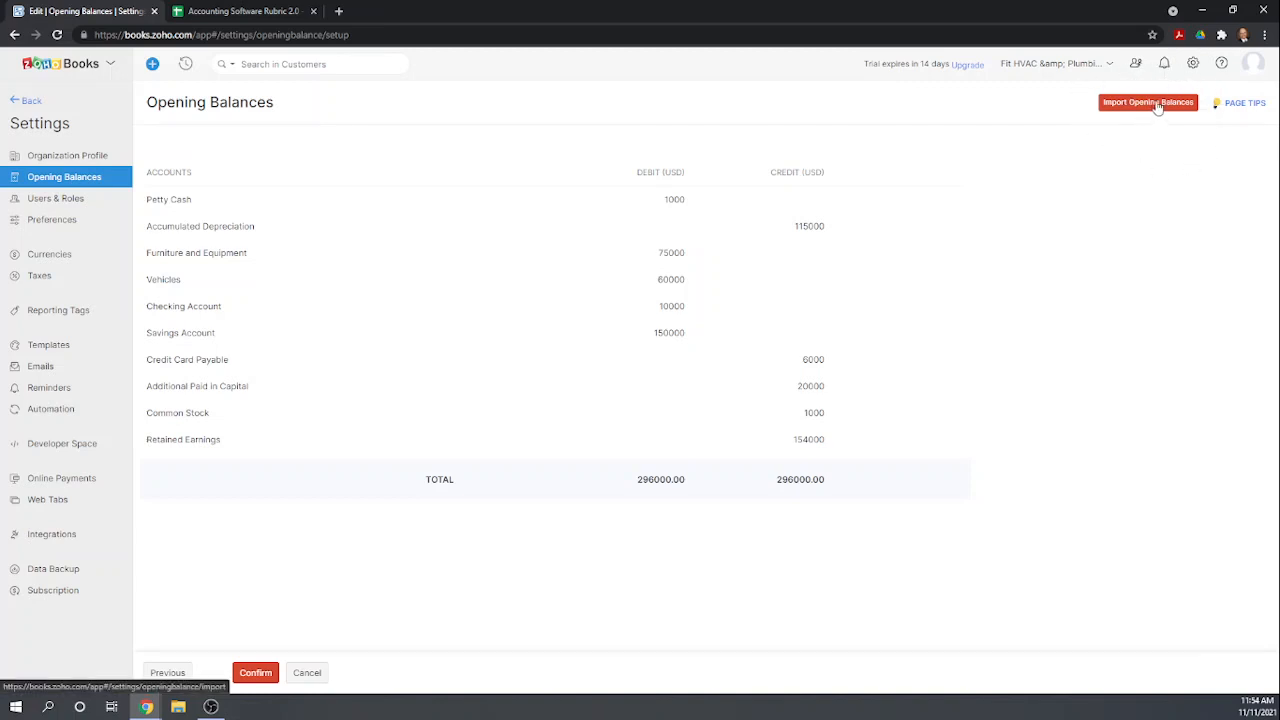
click(246, 673)
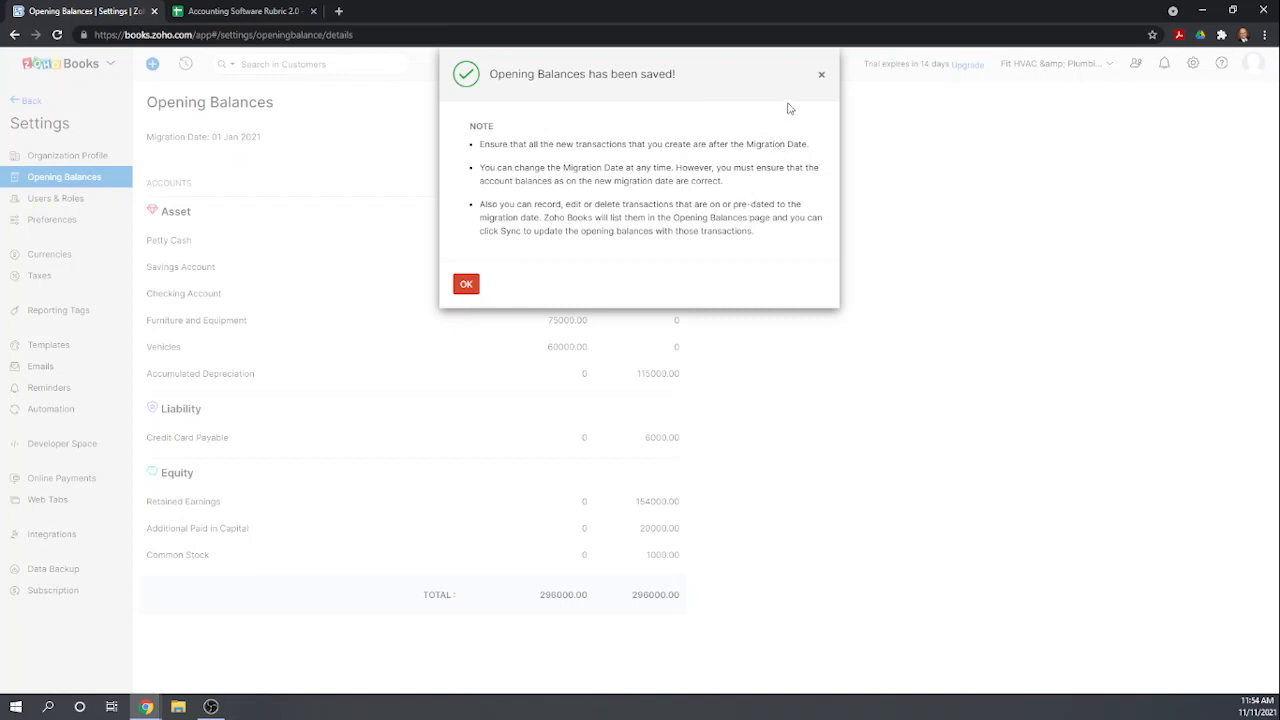
click(822, 75)
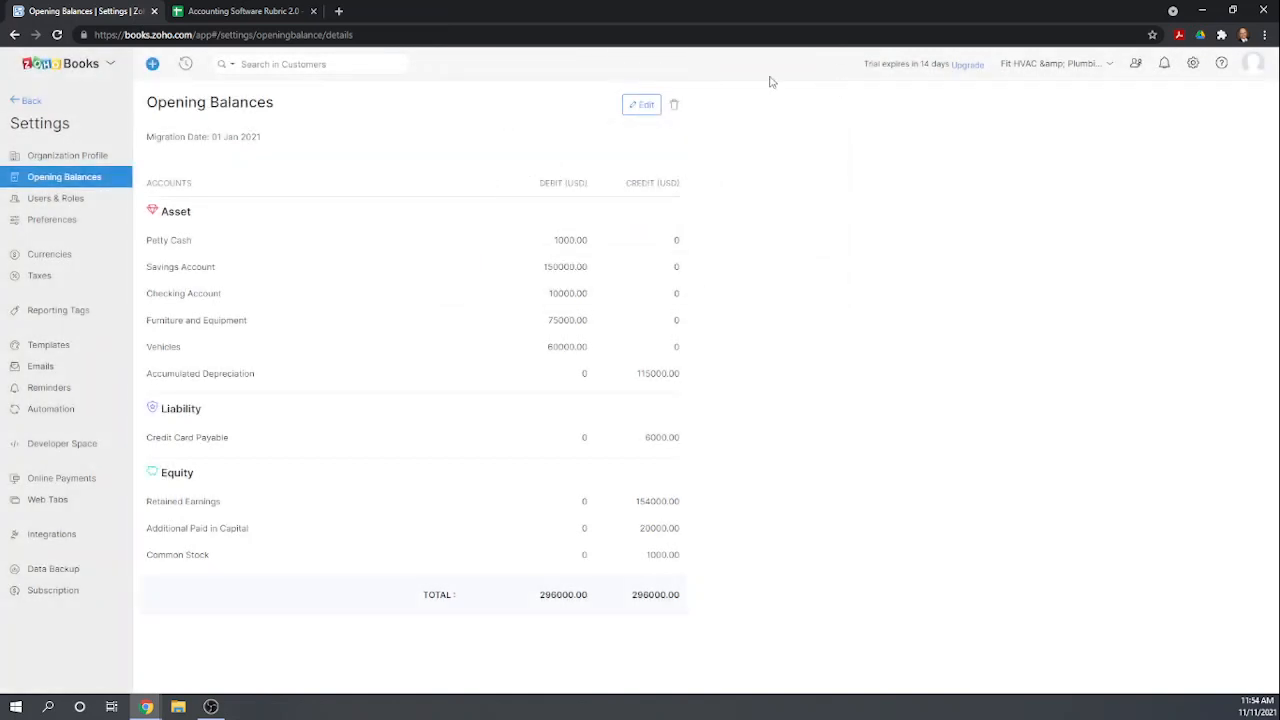
Switch to the rubric spreadsheet and score 1 for Input 12/31/2020 balances and Import Beginning Balances under Zoho Books.
click(230, 12)
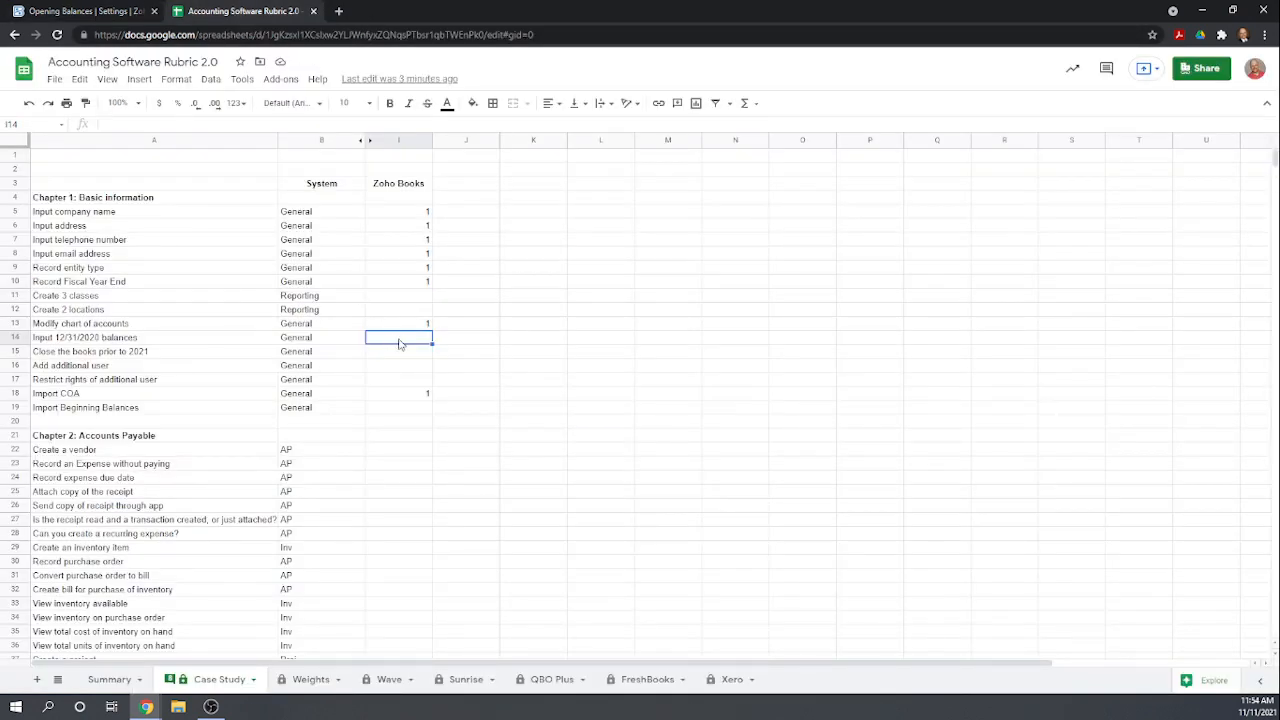
text(1)
key(Return)
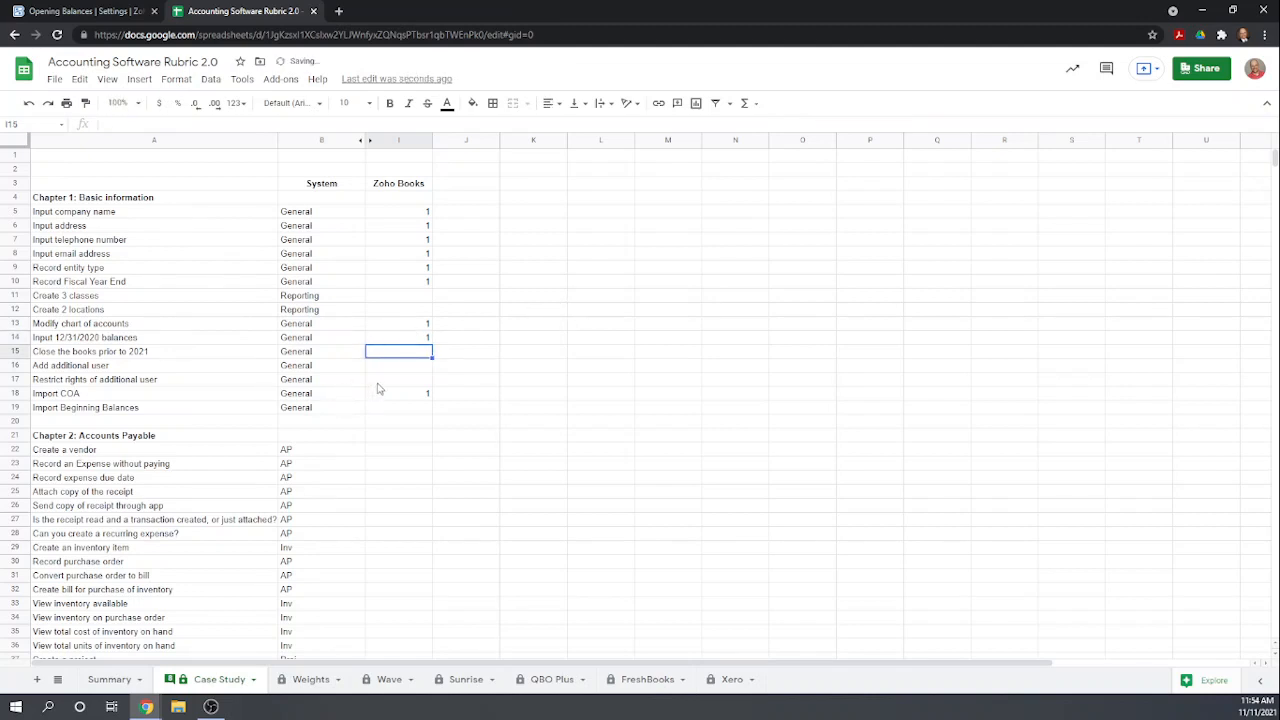
click(401, 410)
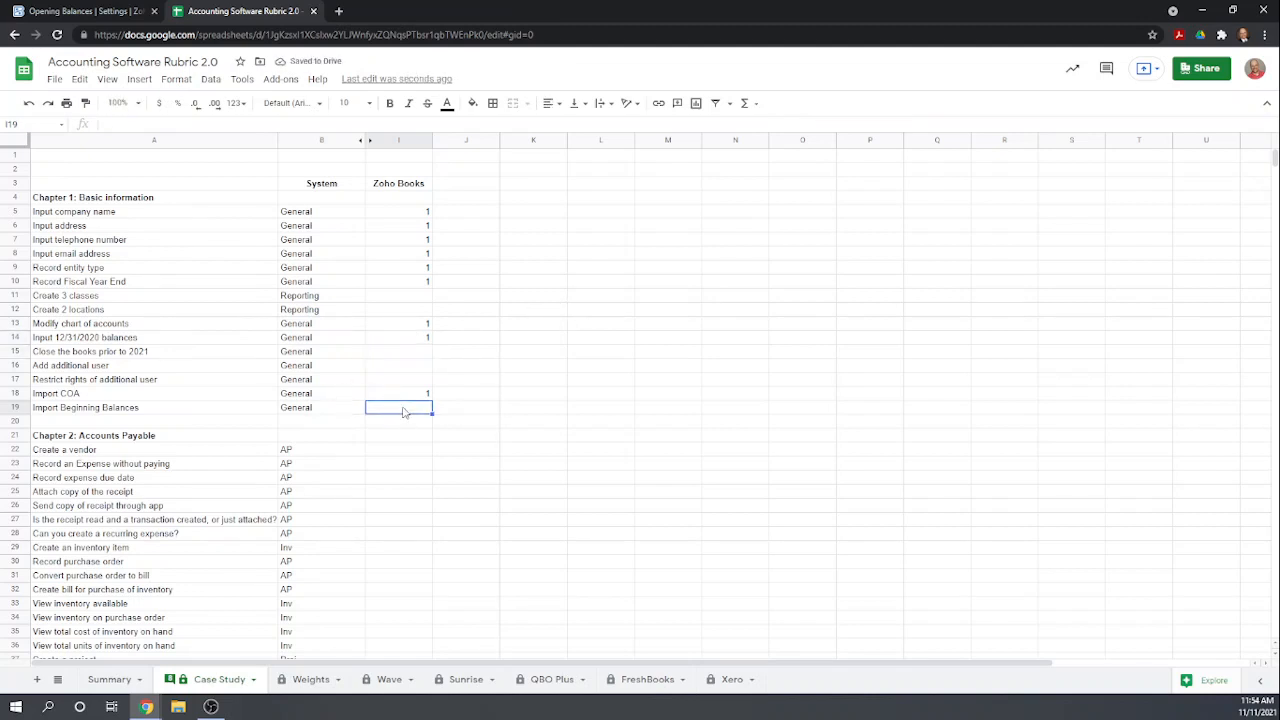
text(1)
key(Return)
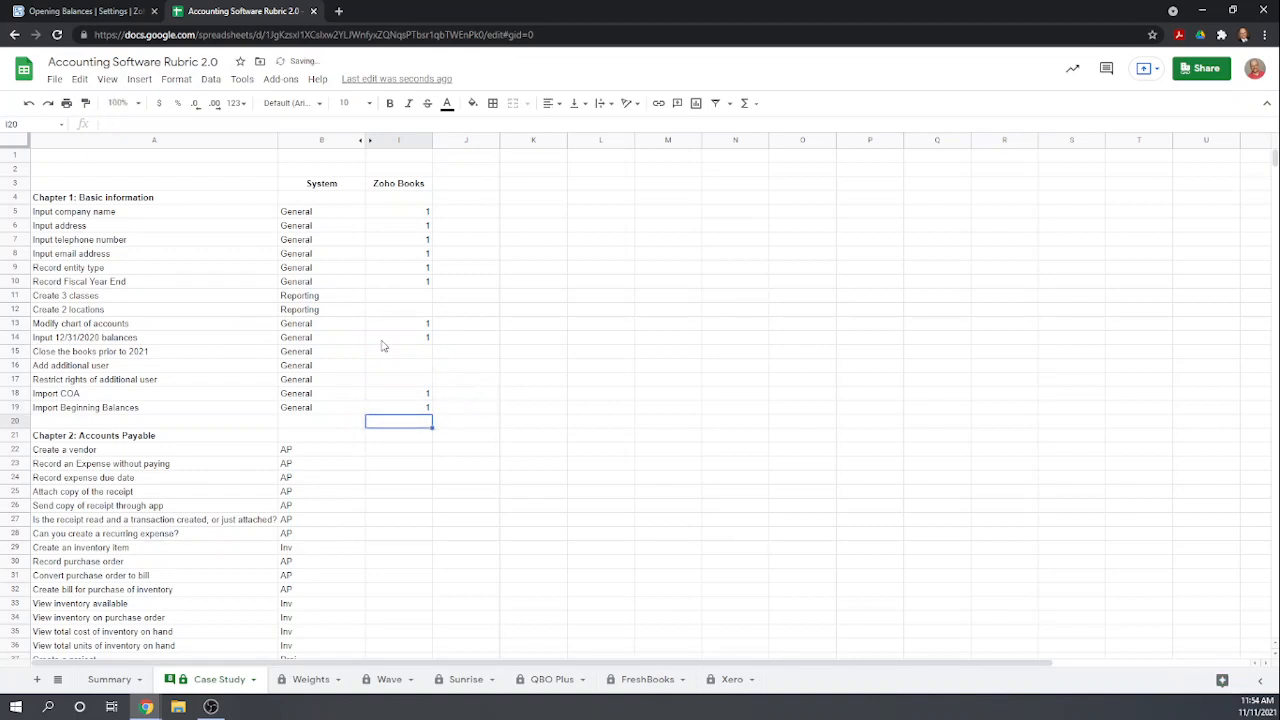
click(404, 354)
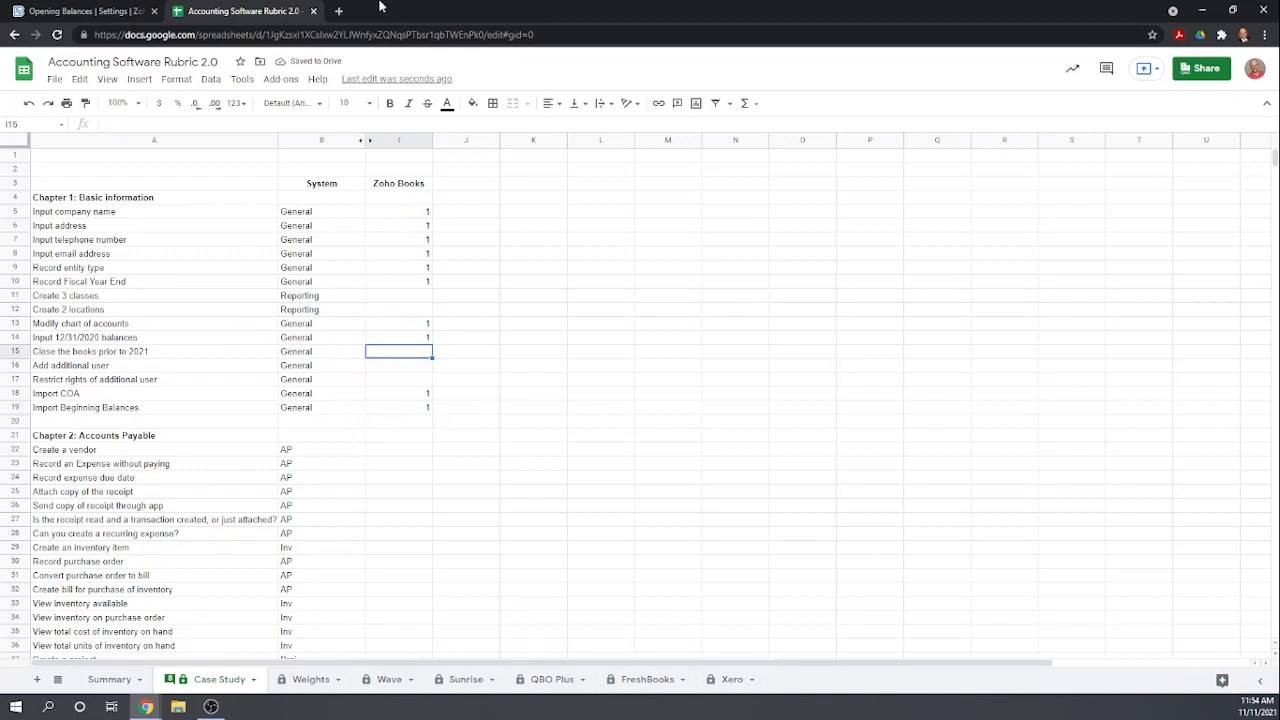
Return to Zoho Books, open Transaction Locking under Accountant, and switch to locking all transactions at once.
click(80, 12)
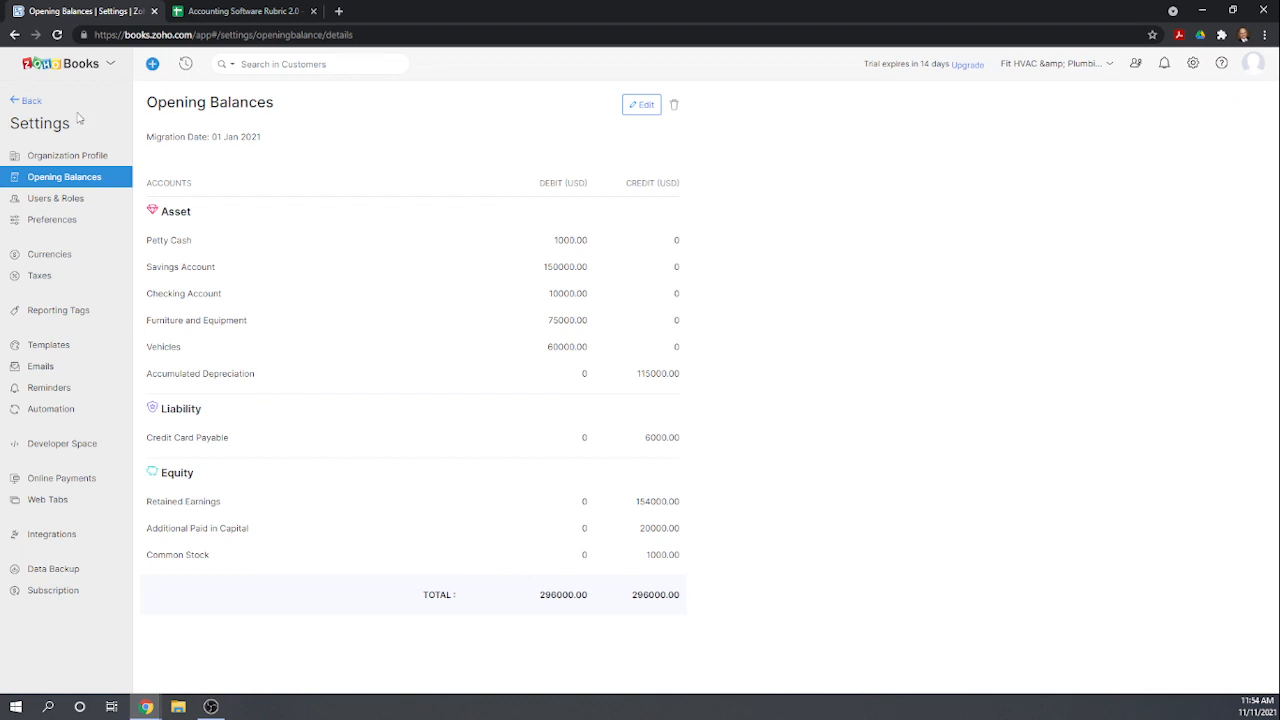
click(35, 102)
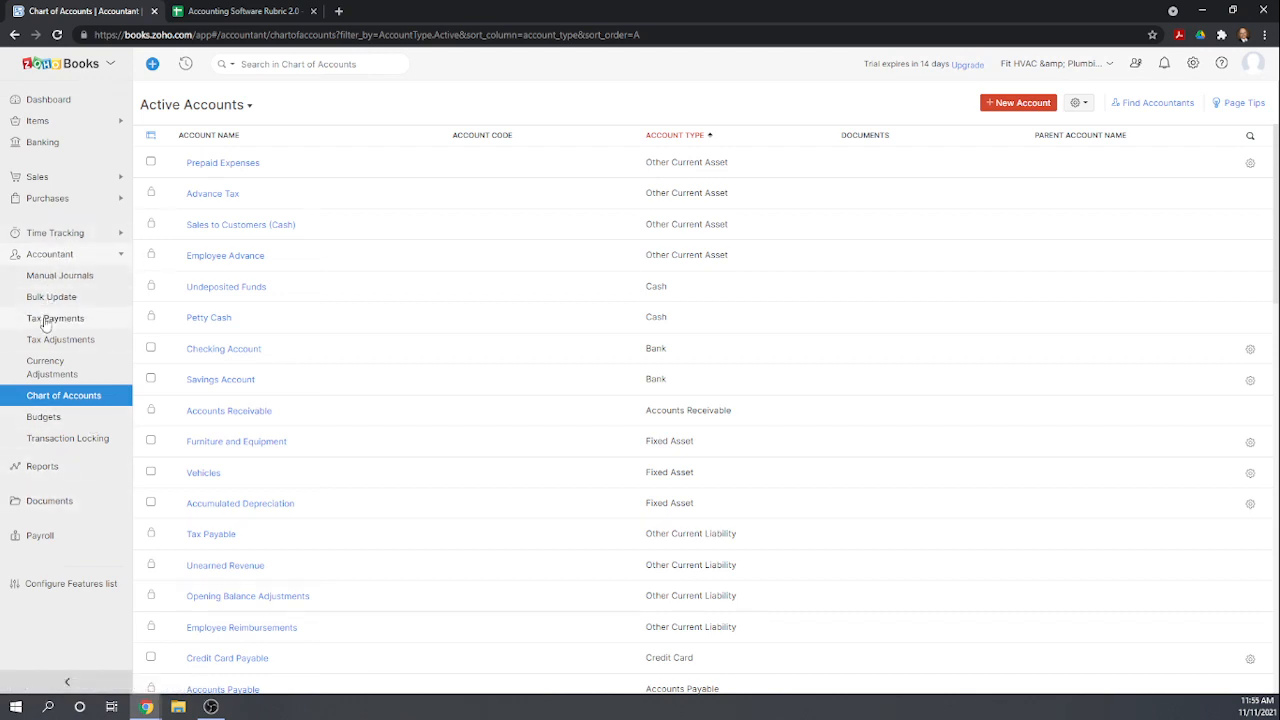
click(77, 440)
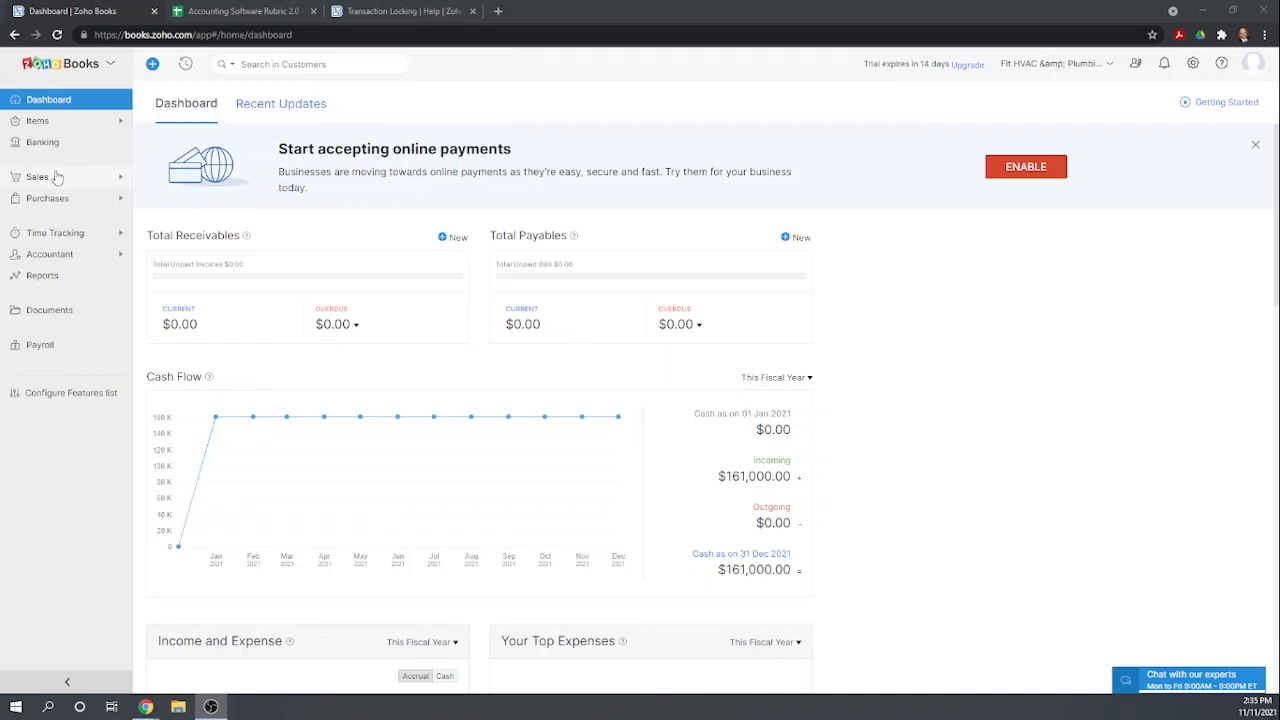
click(50, 256)
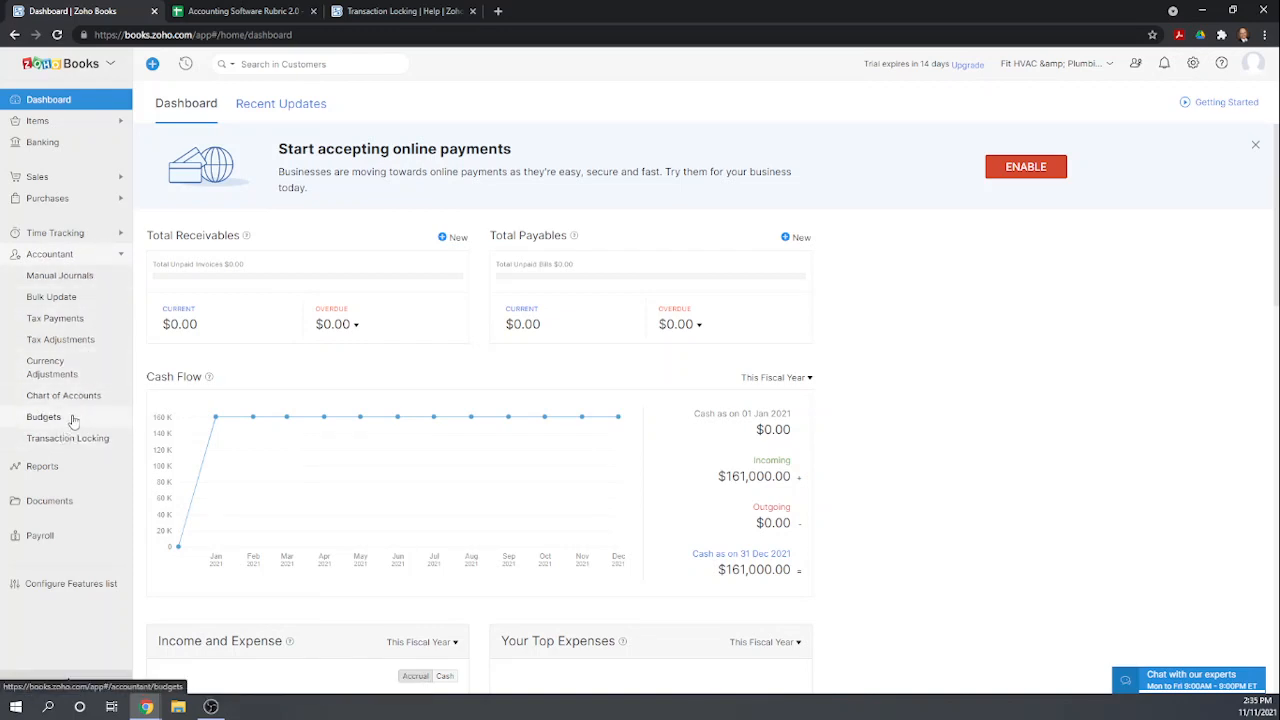
click(68, 438)
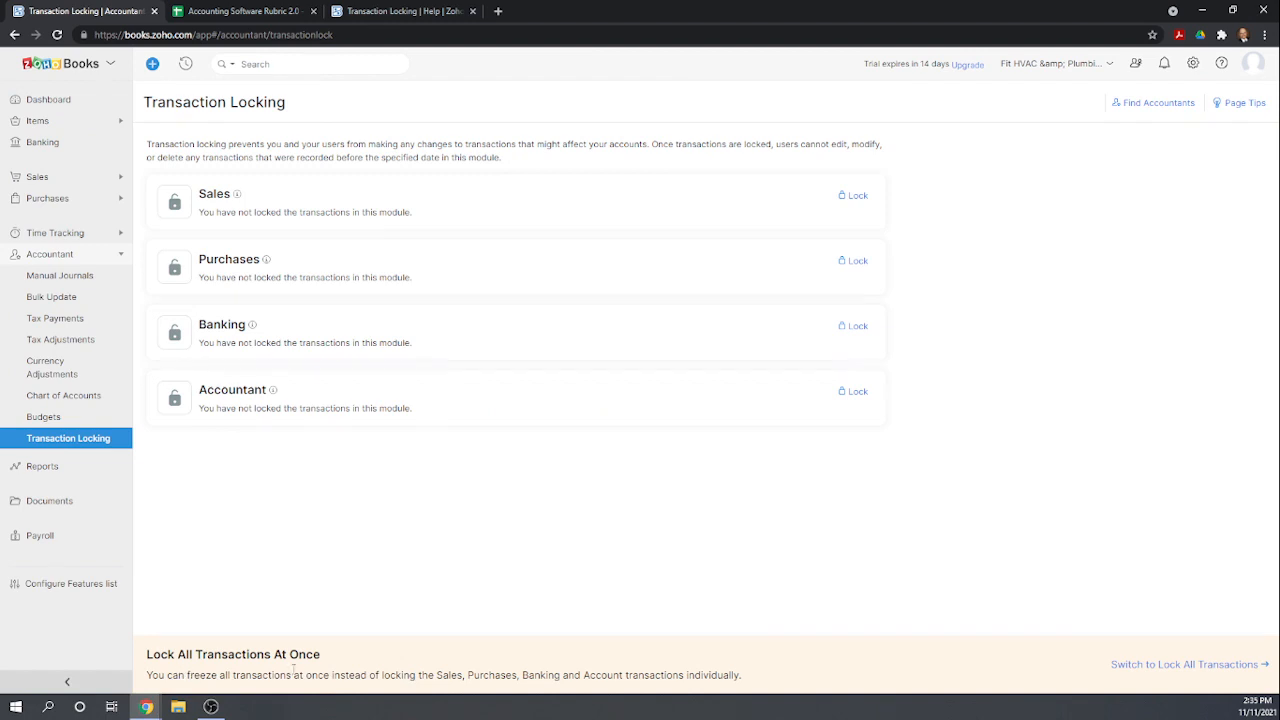
click(1150, 665)
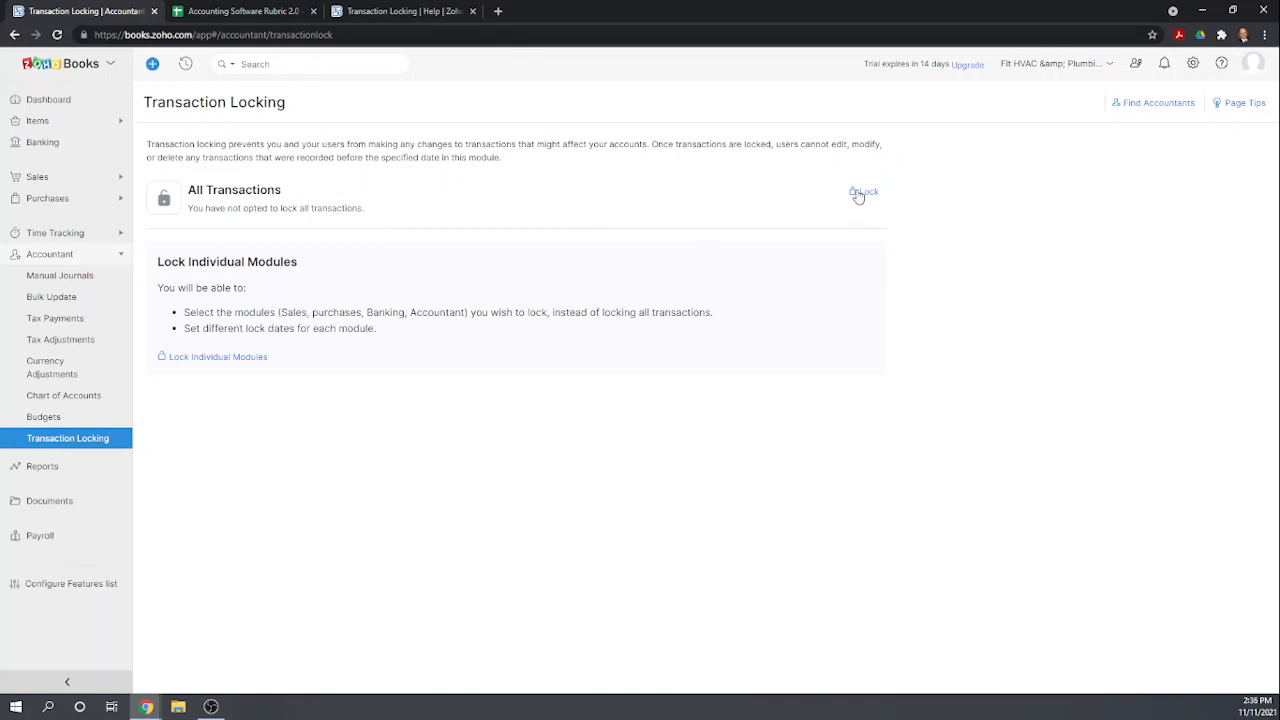
Lock all transactions with a lock date of 01/01/2021 and the reason Lock prior period.
click(864, 192)
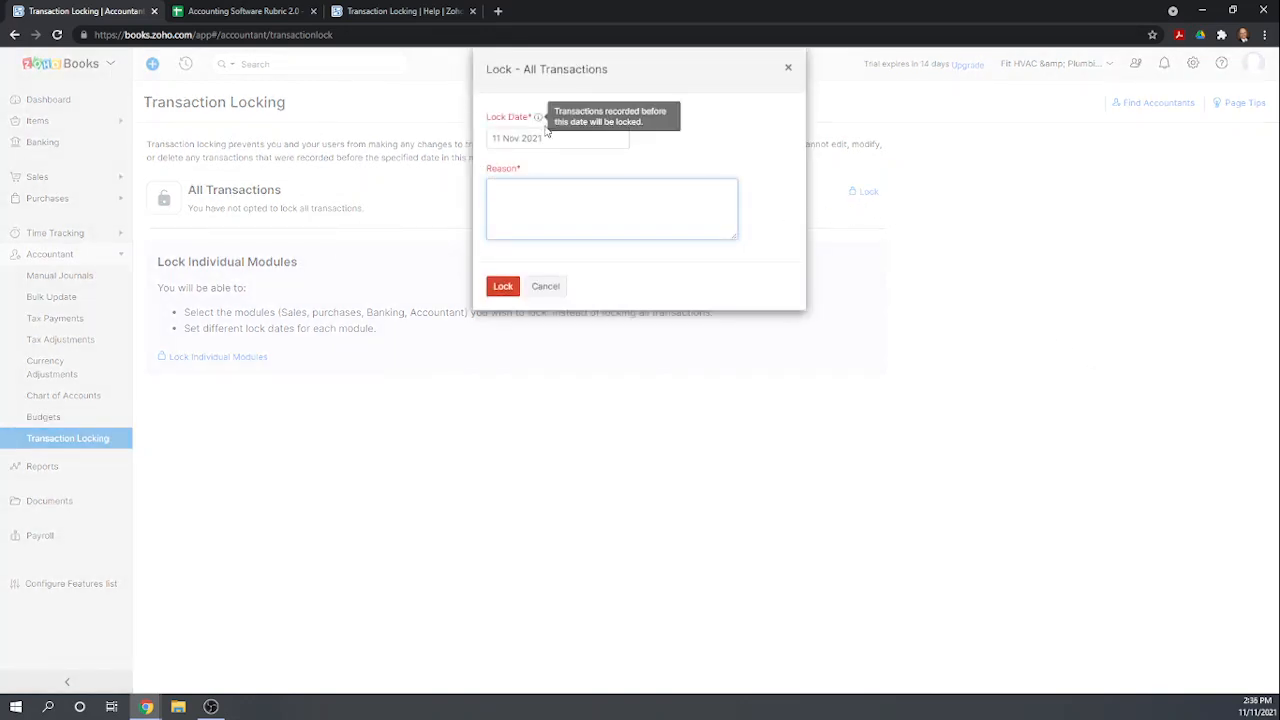
mouse_move(539, 119)
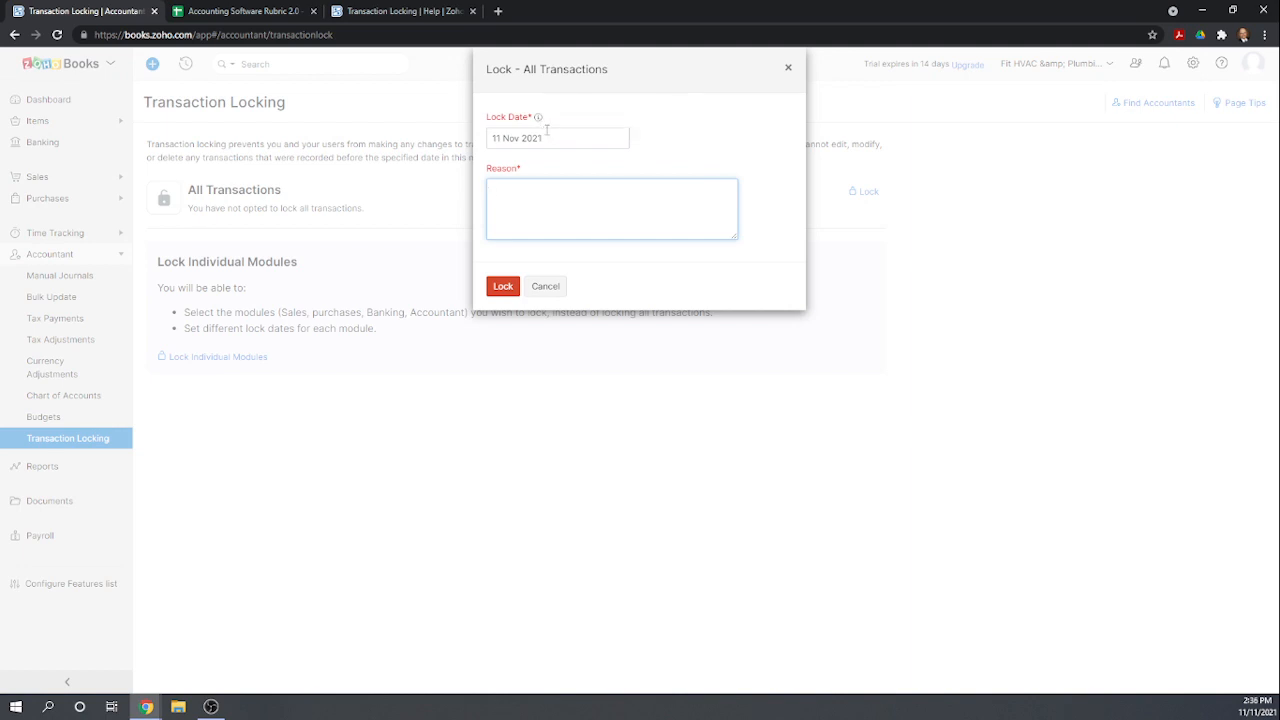
click(549, 138)
drag(549, 138, 488, 139)
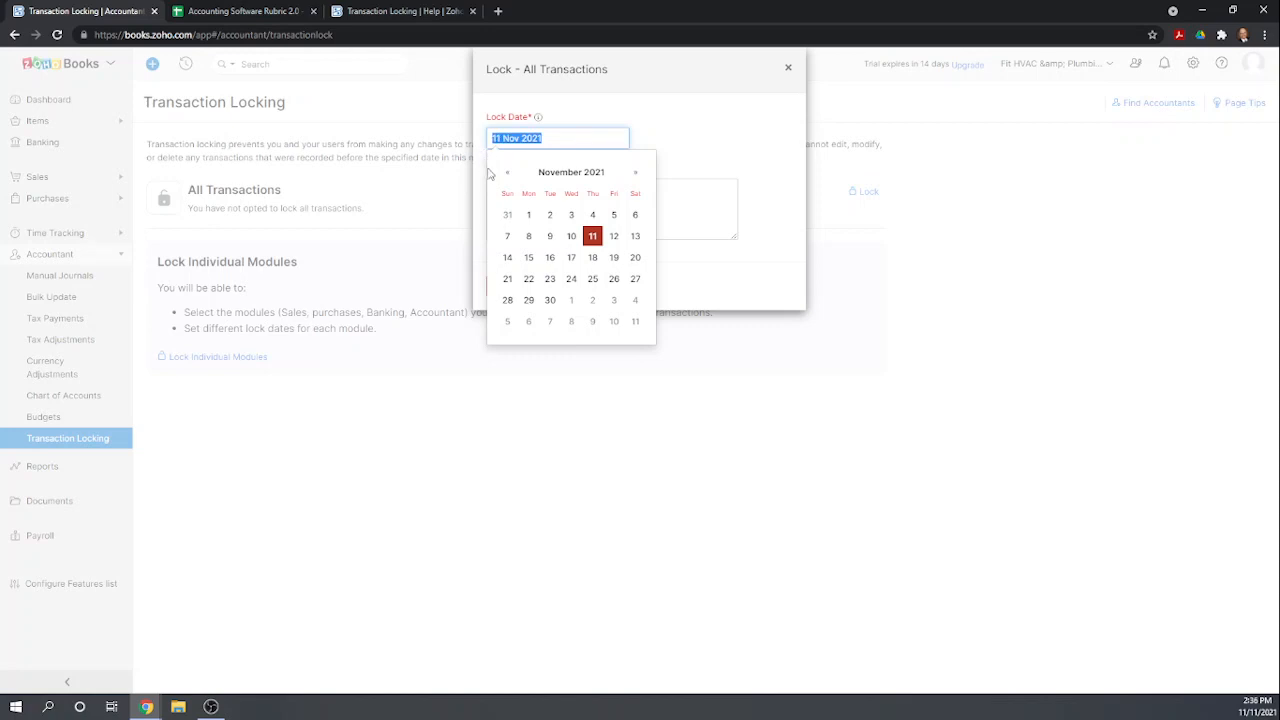
text(01)
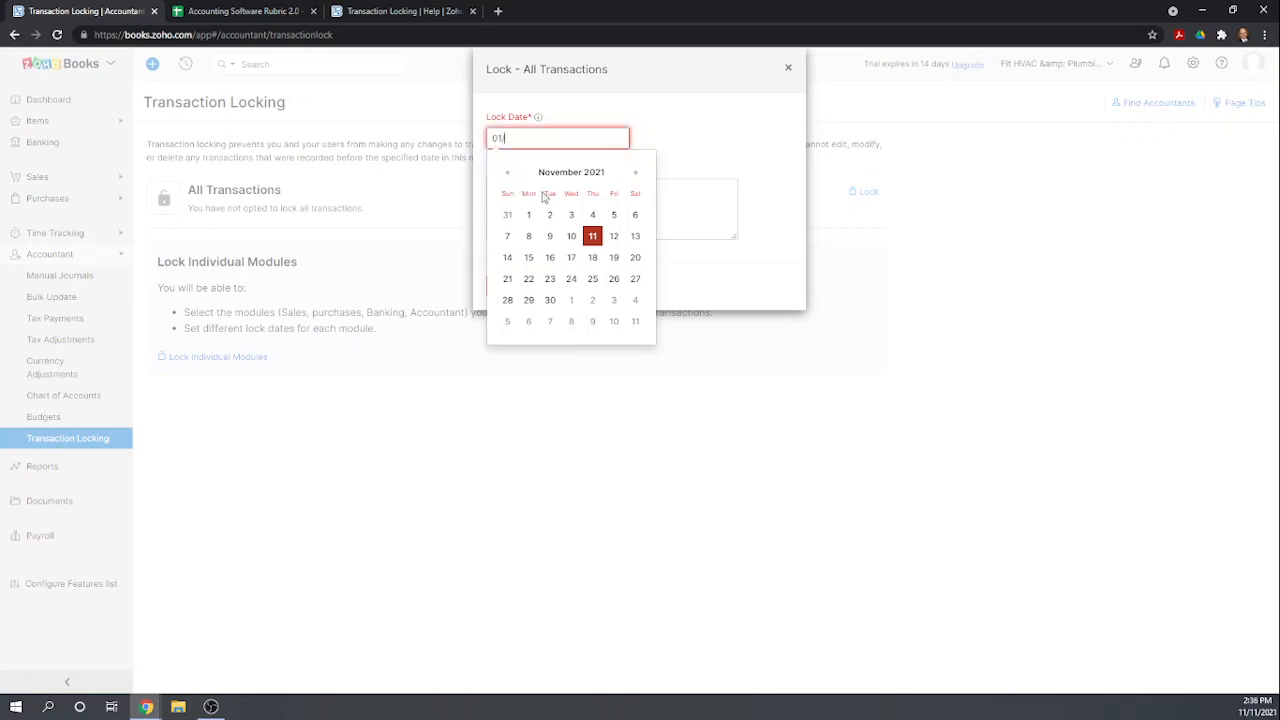
text(/01/2021)
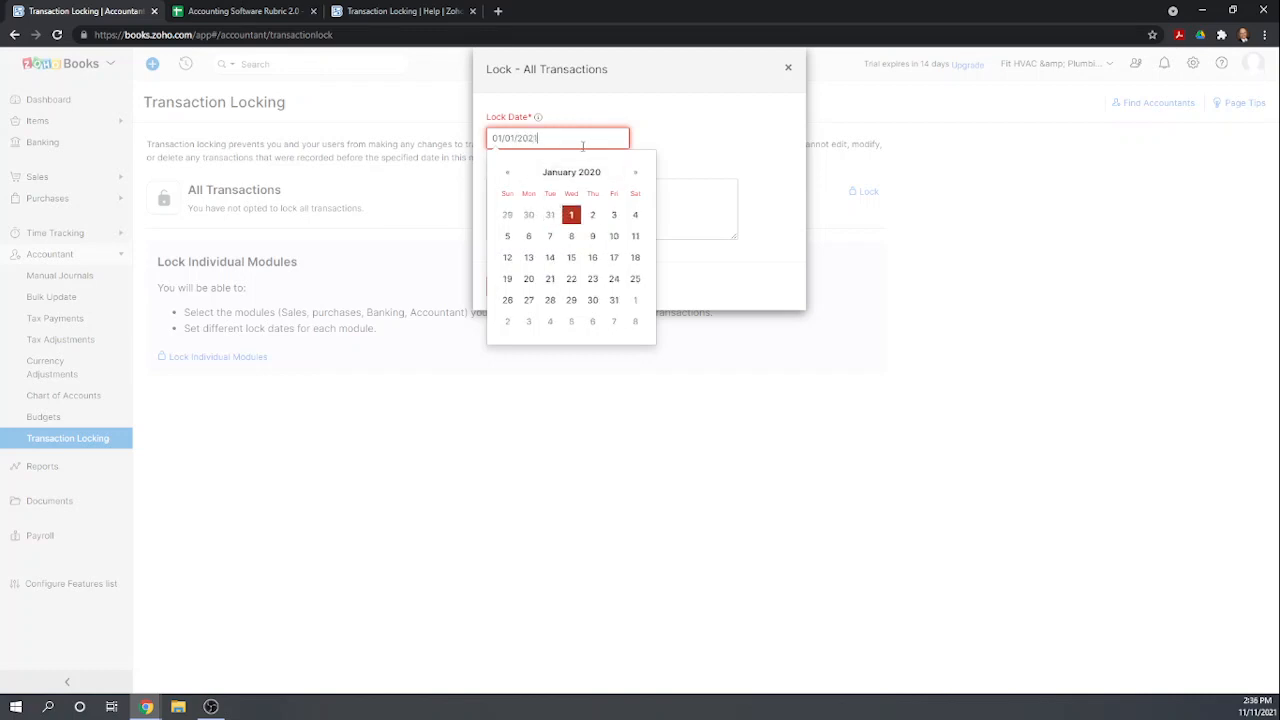
click(668, 125)
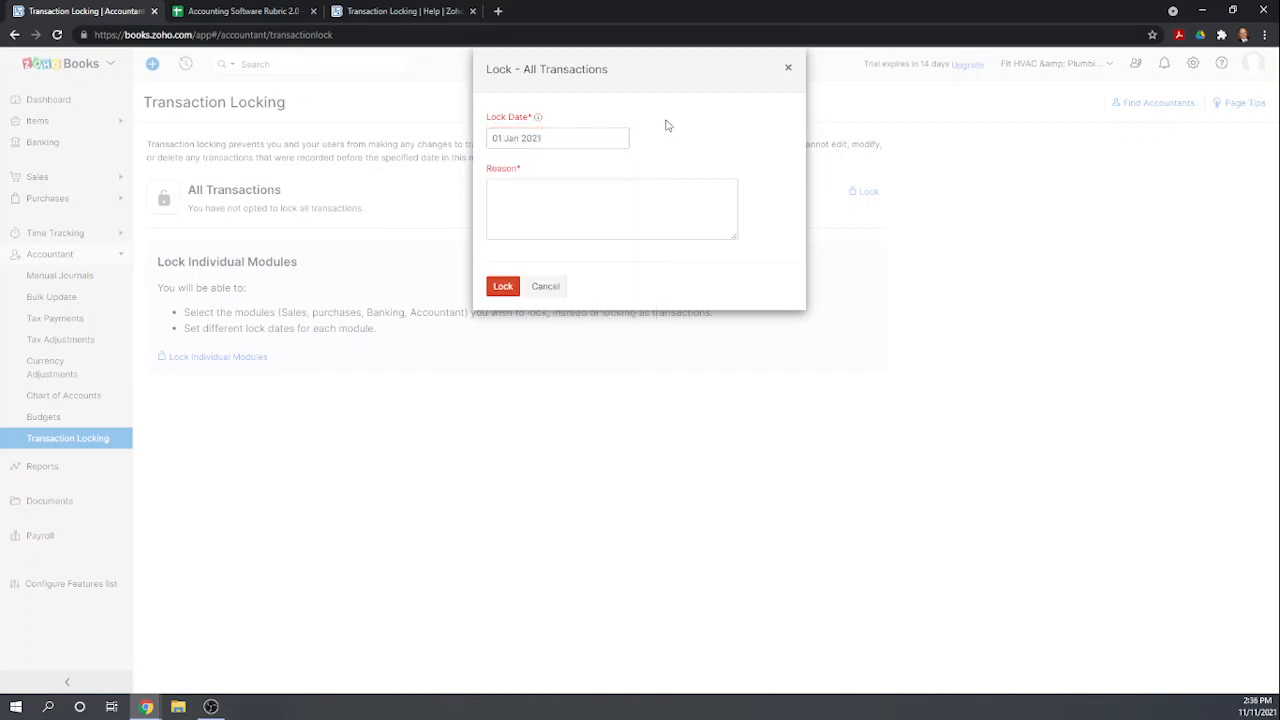
click(528, 201)
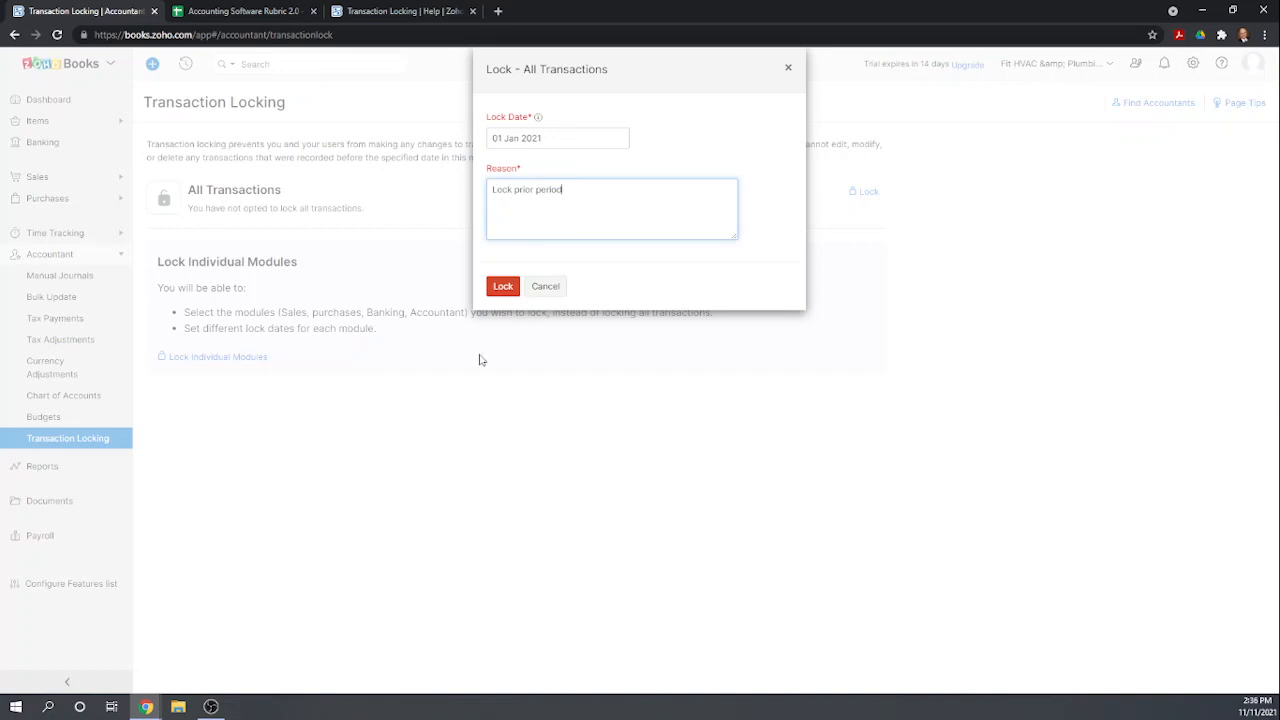
click(502, 286)
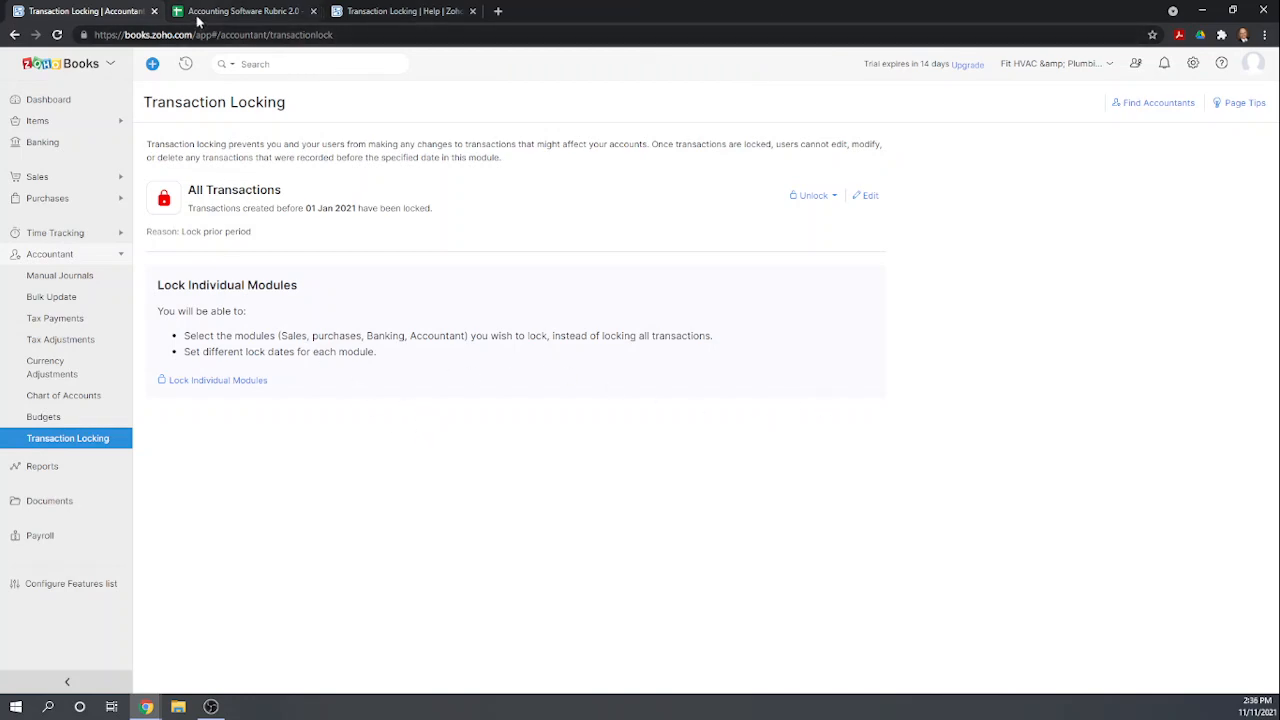
Score 1 for Close the books prior to 2021 in the rubric spreadsheet.
click(230, 11)
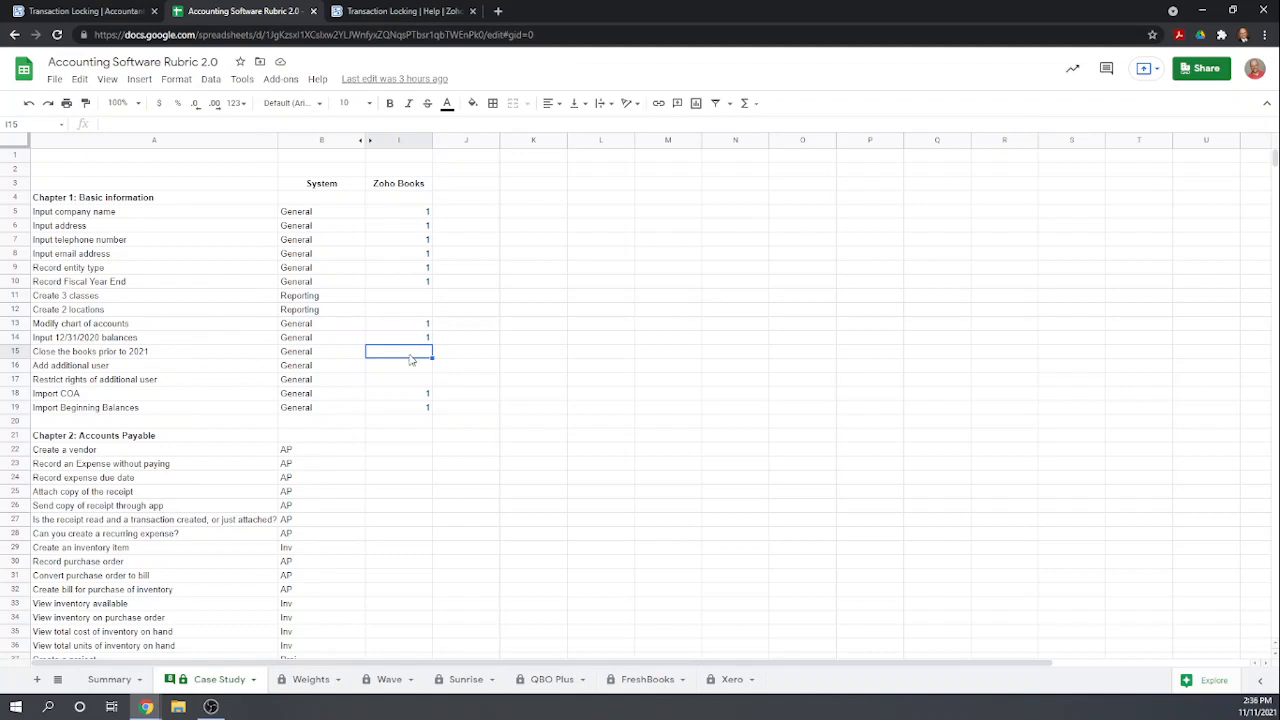
text(1)
key(Return)
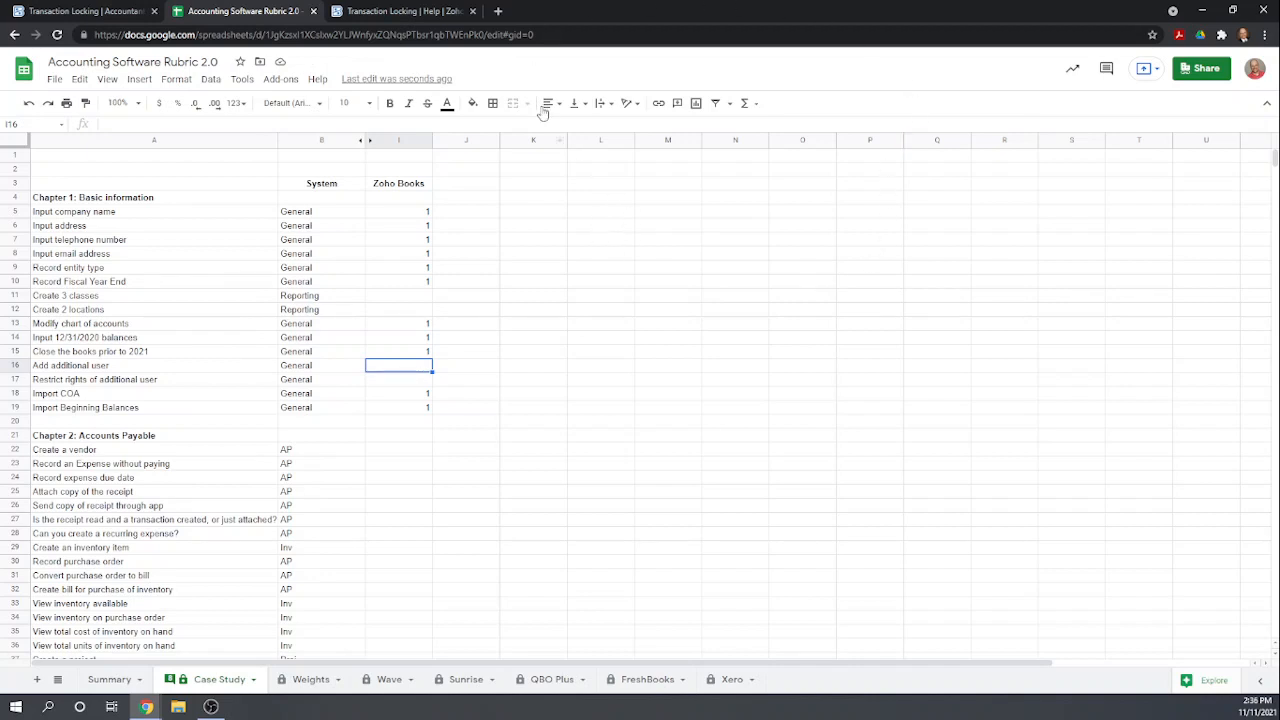
Open Users & Roles in settings and start inviting a user, entering the new user's e-mail address and name.
click(80, 12)
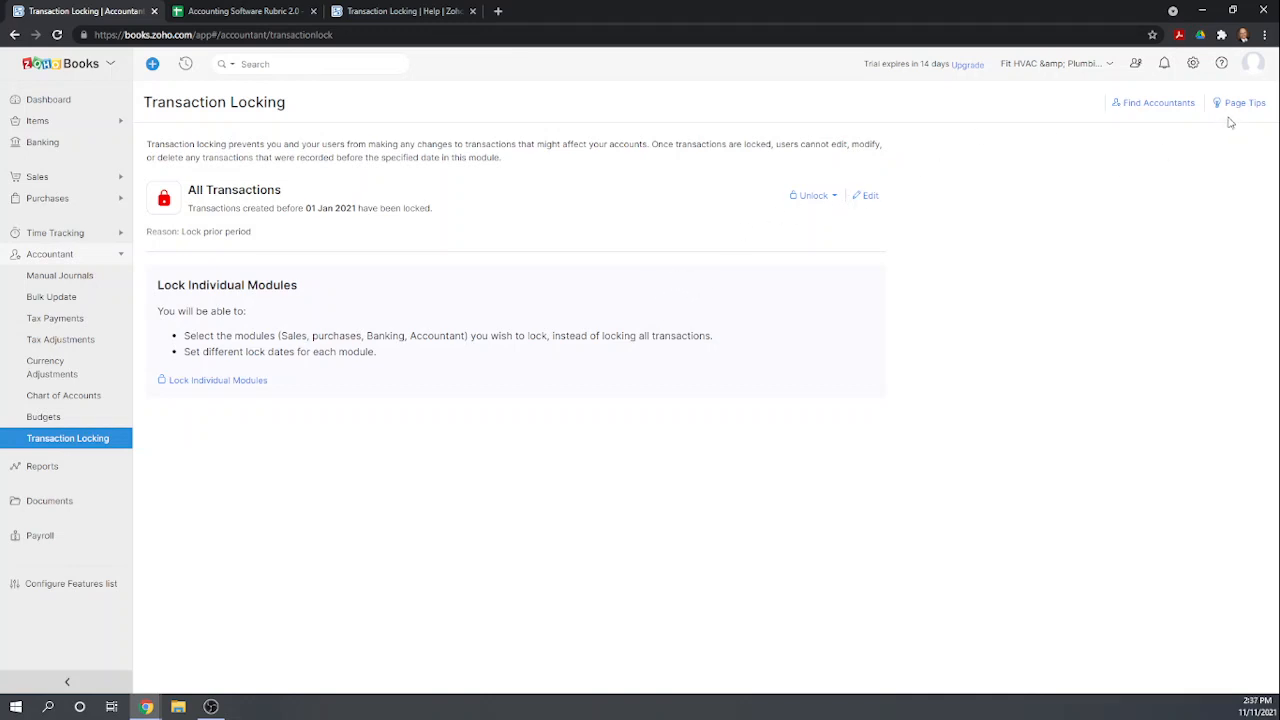
click(1194, 66)
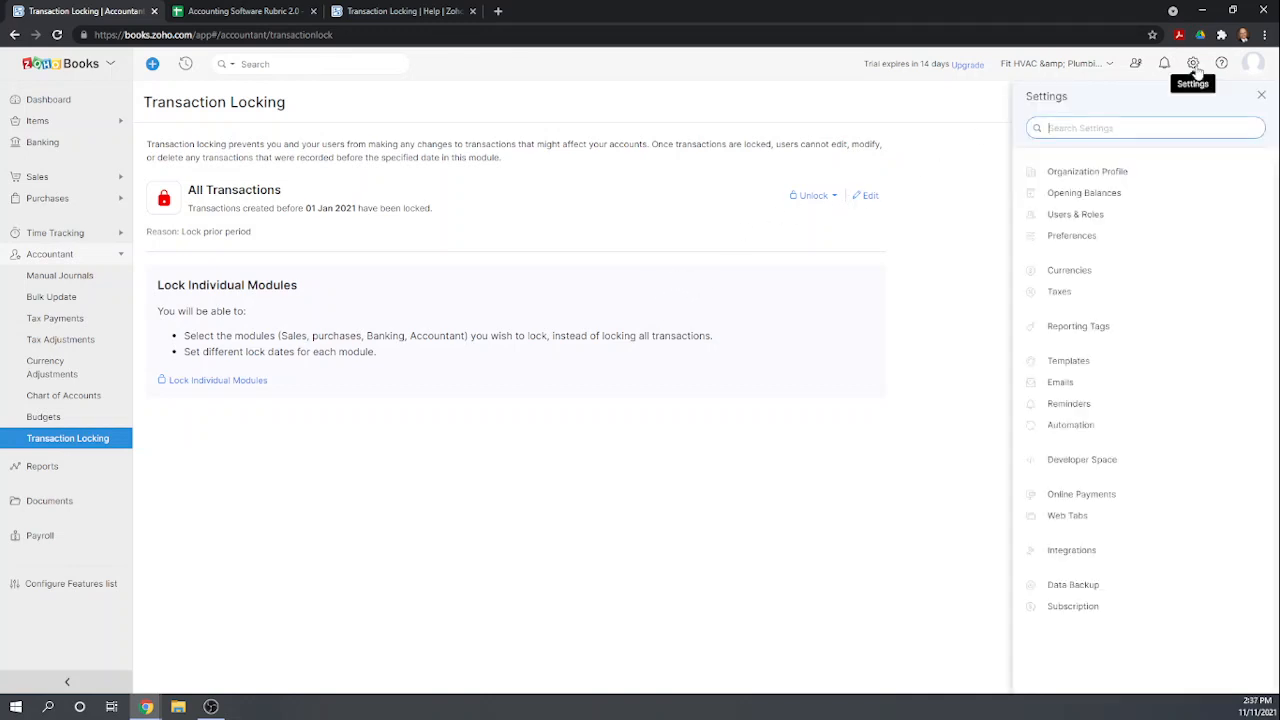
click(1099, 217)
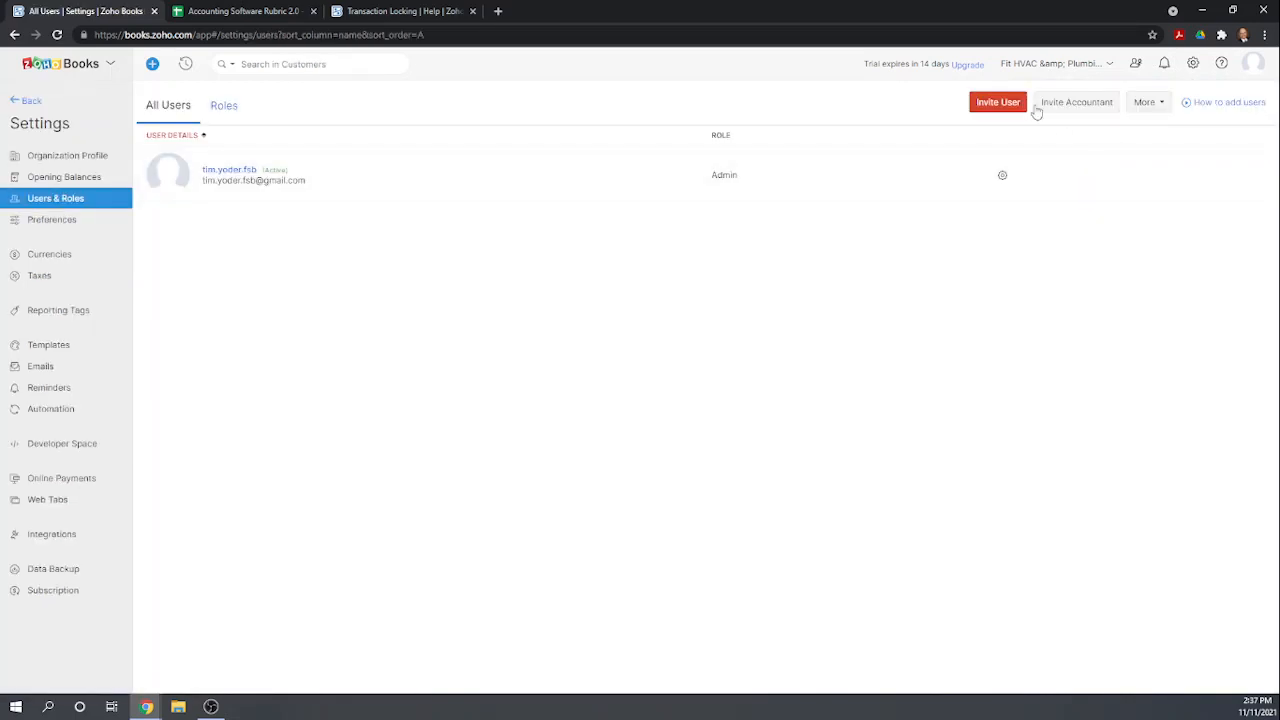
click(998, 104)
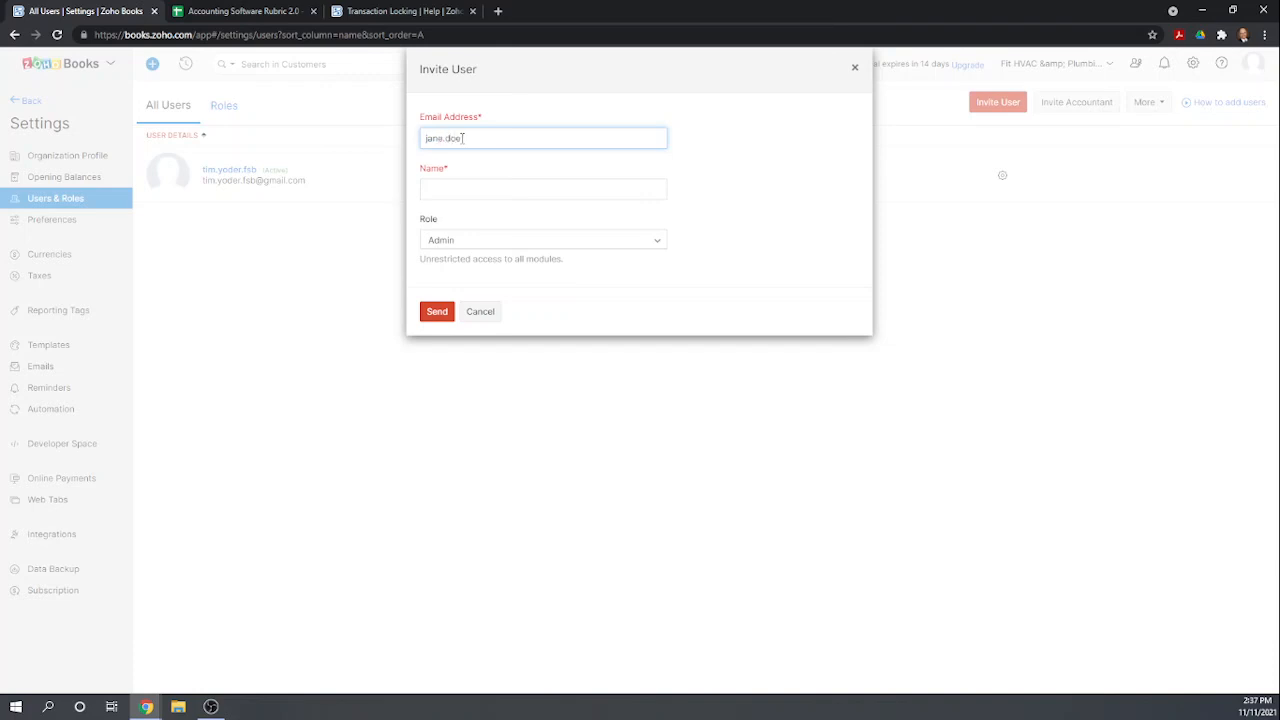
text(whatever.com)
key(Tab)
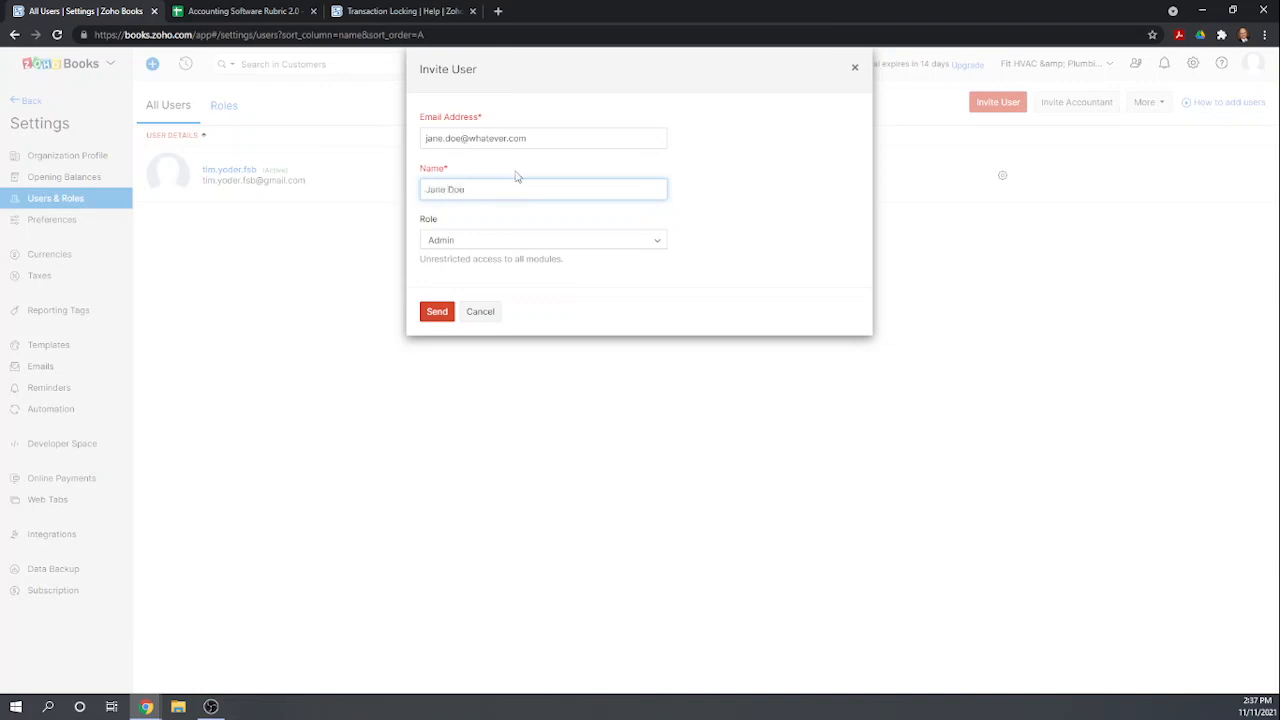
Set the new user's role to Staff - Assigned Customers Only and send the invitation.
click(654, 242)
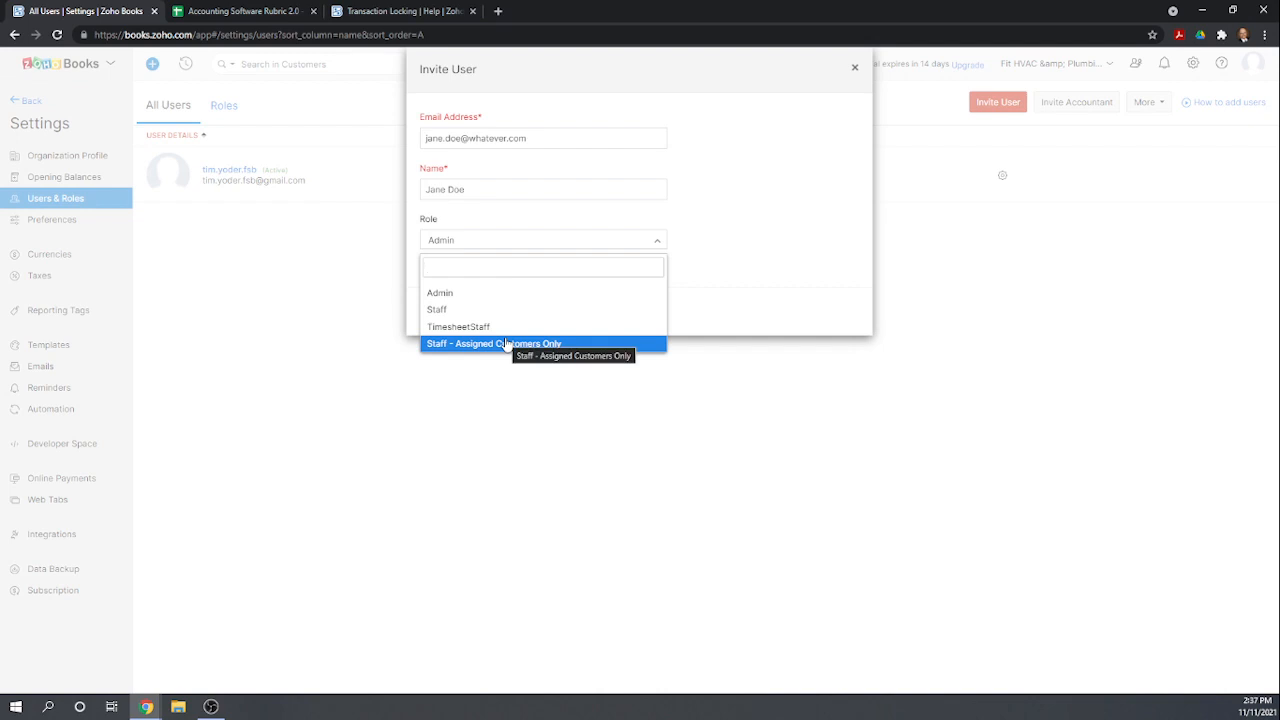
click(455, 312)
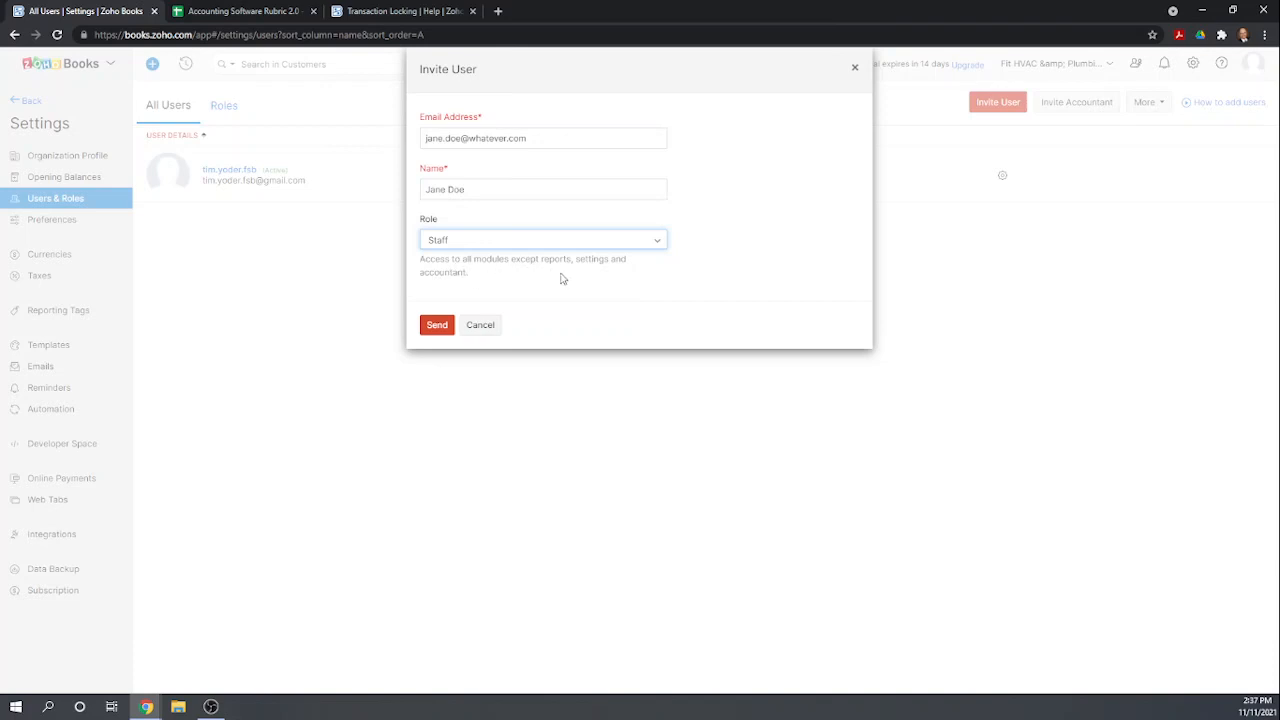
click(657, 244)
click(528, 328)
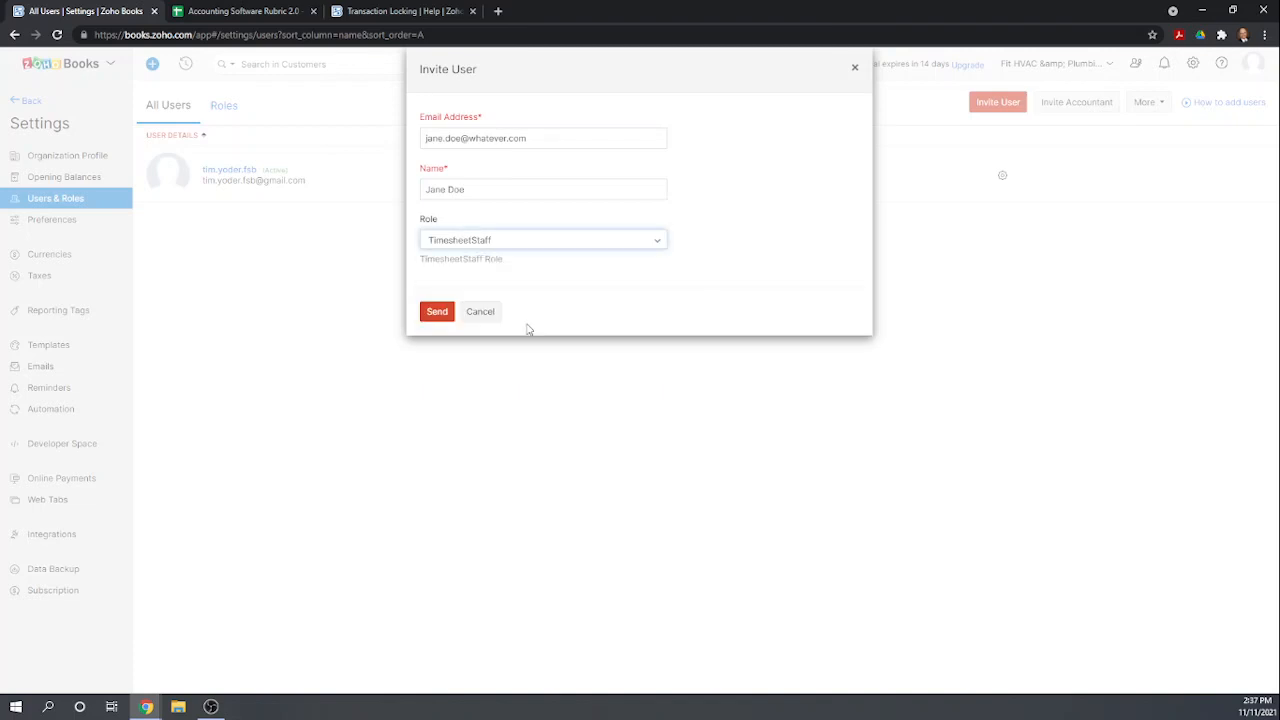
click(655, 244)
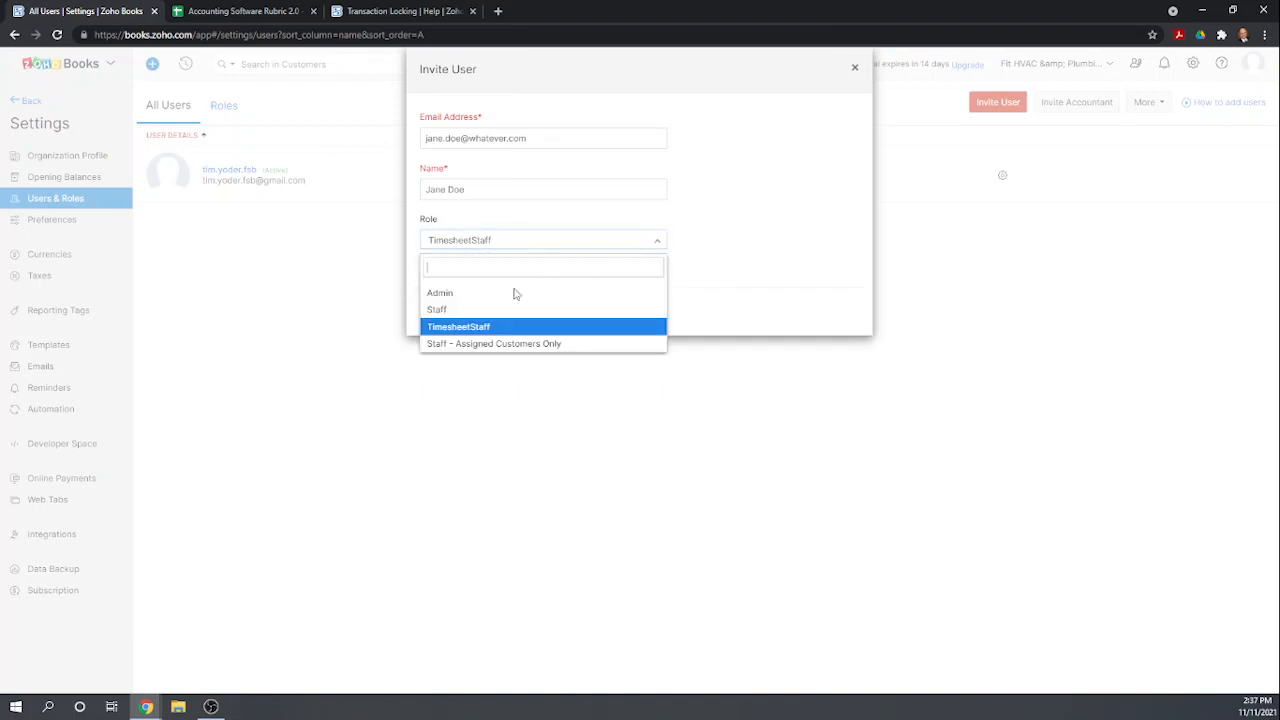
click(449, 344)
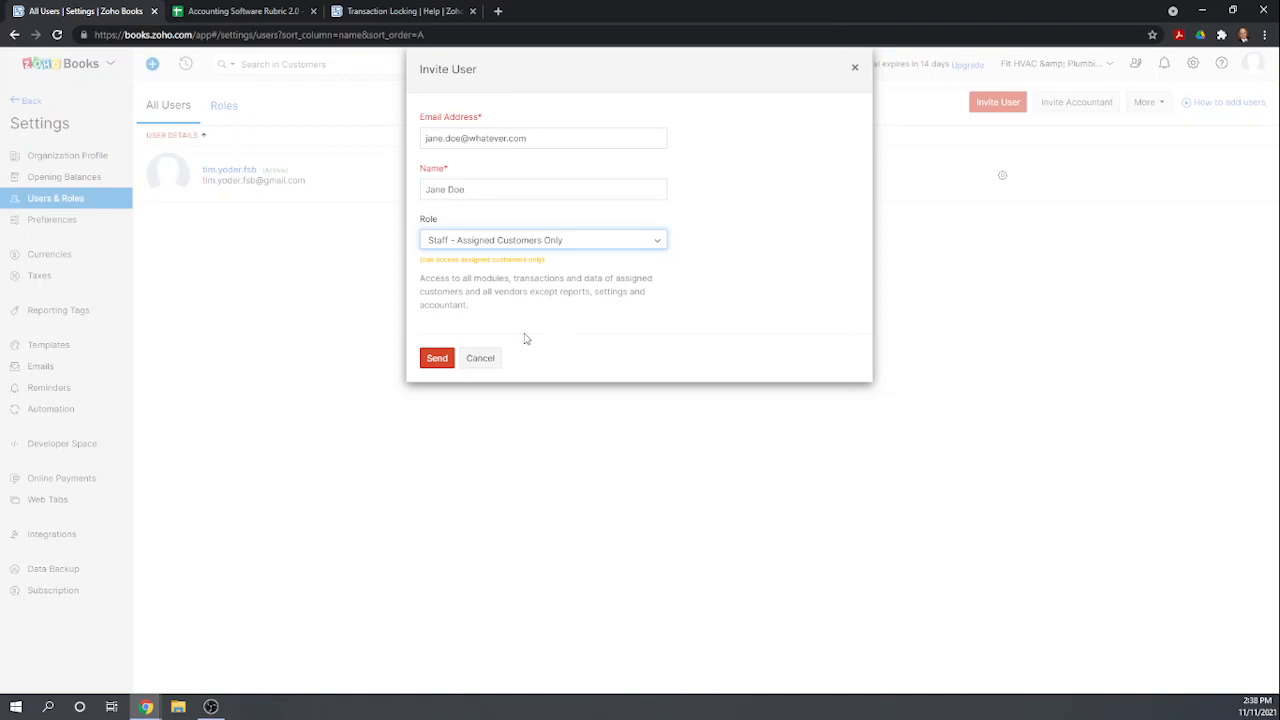
click(442, 364)
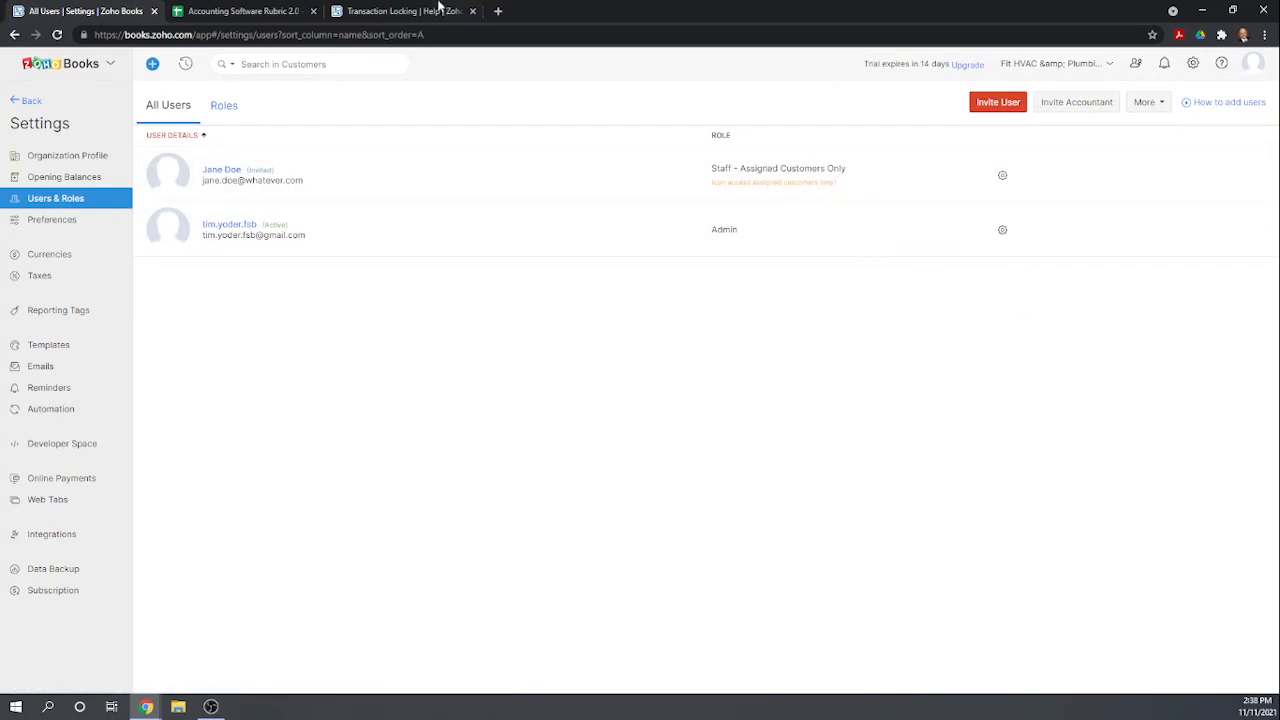
In the rubric spreadsheet, score 1 for Add additional user and 1 for Restrict rights of additional user.
click(245, 12)
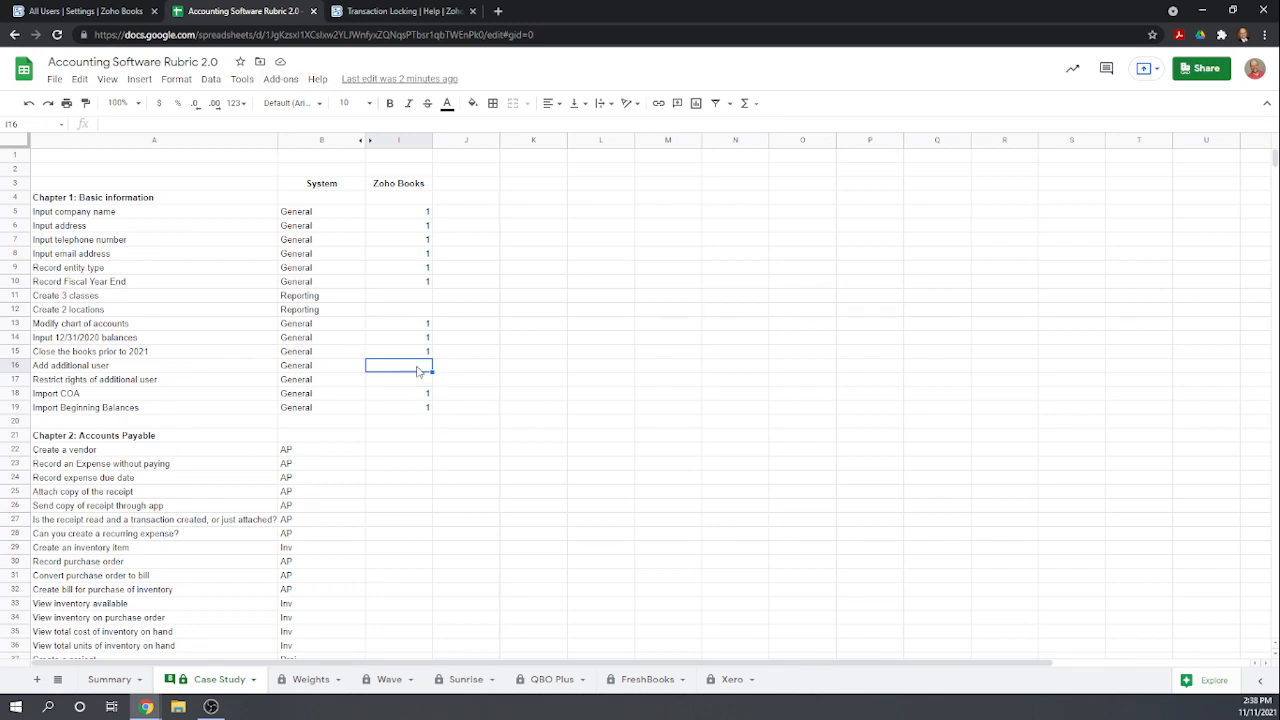
text(1)
key(Return)
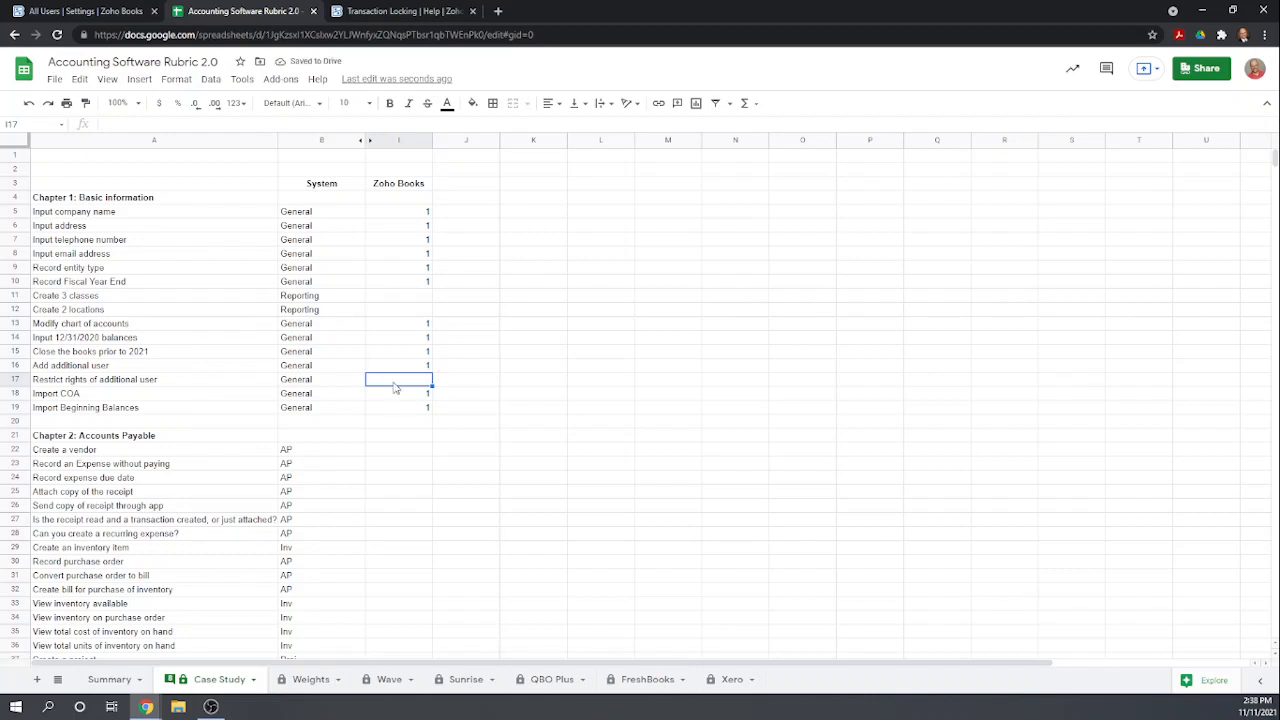
text(1)
key(Return)
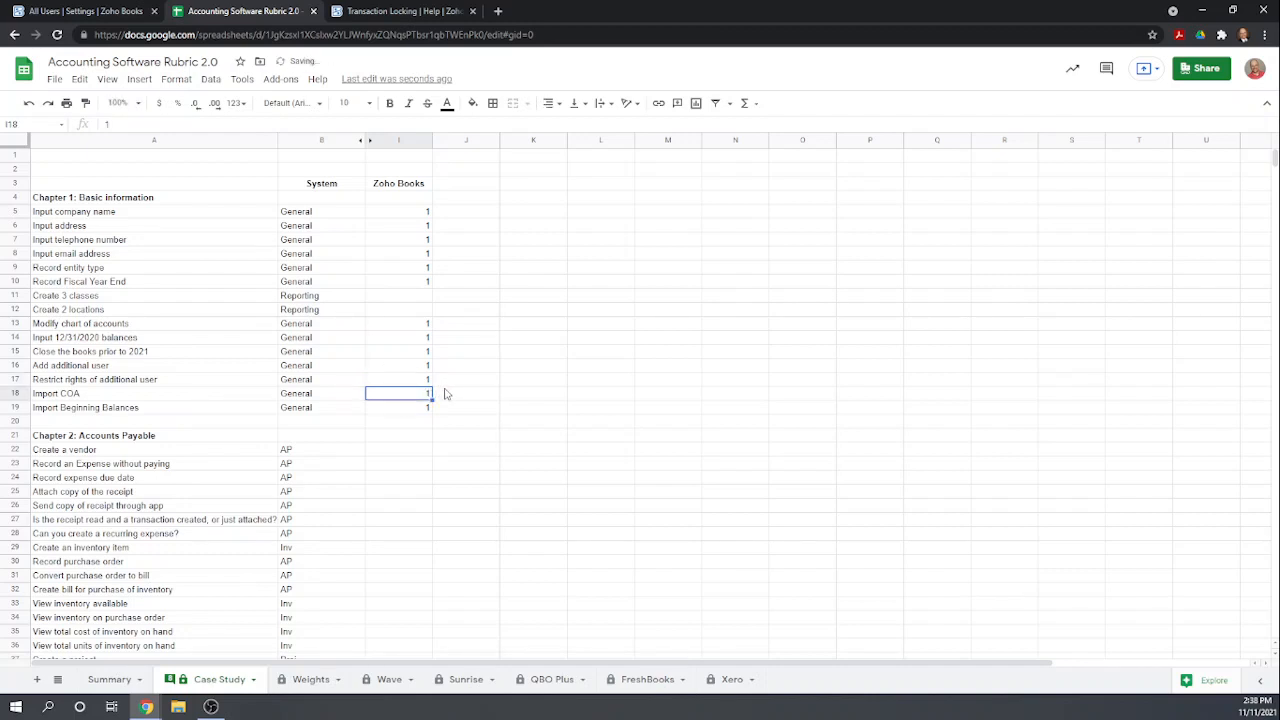
click(426, 297)
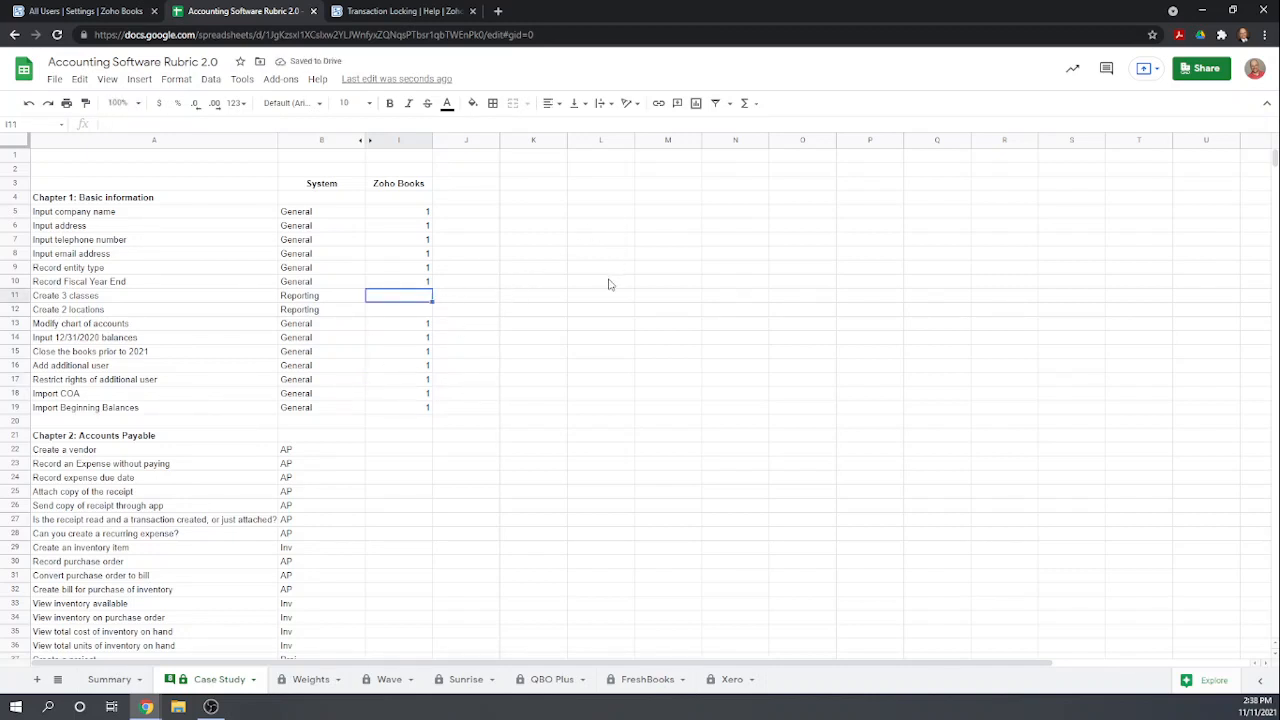
click(438, 12)
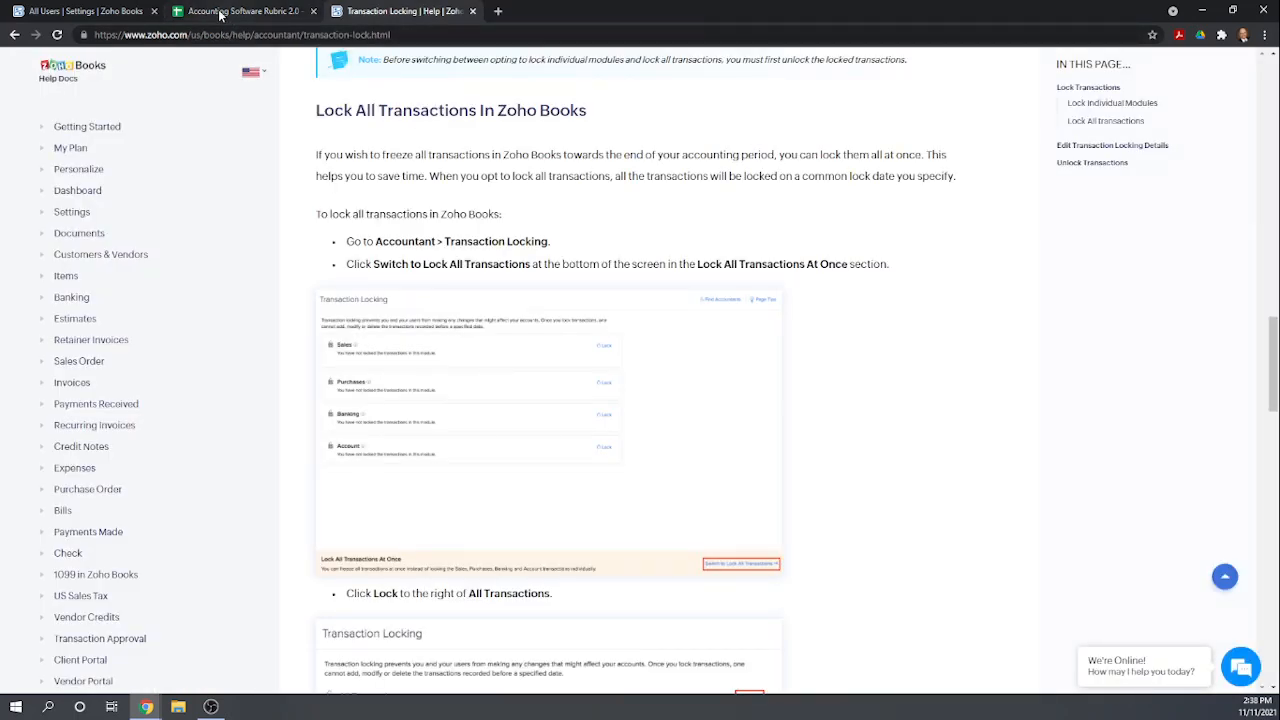
click(230, 13)
click(117, 12)
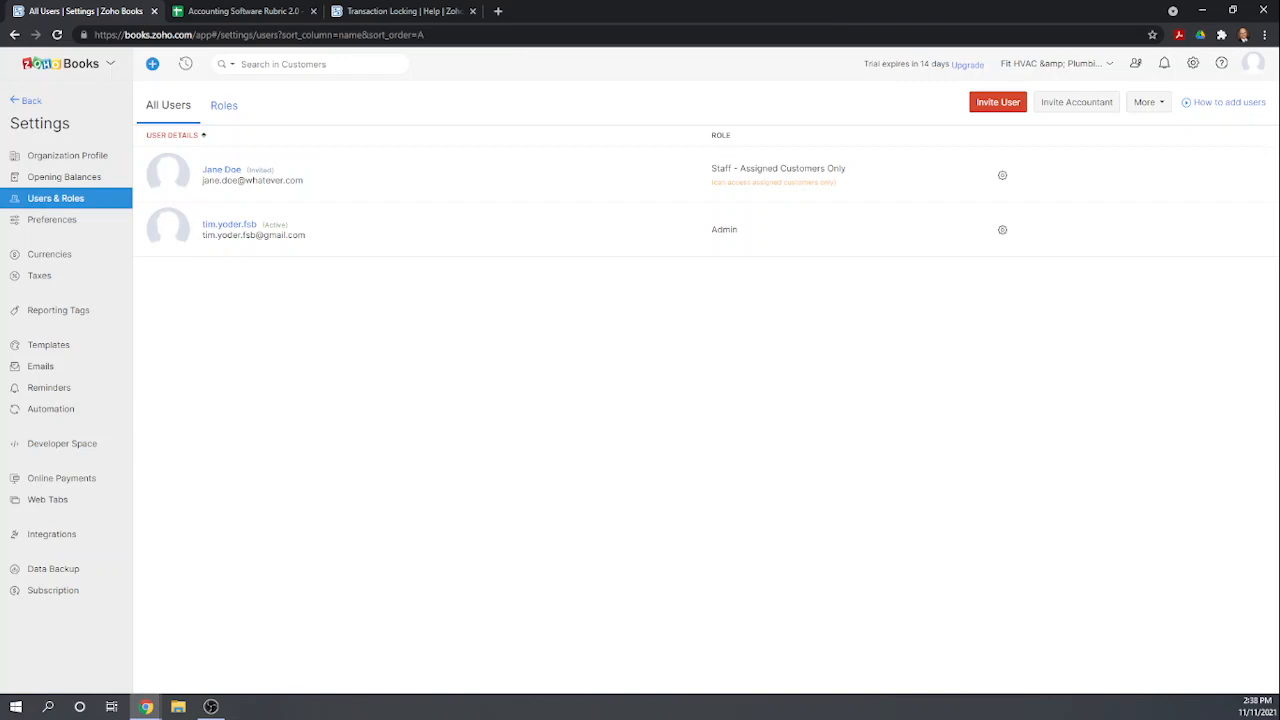
click(211, 706)
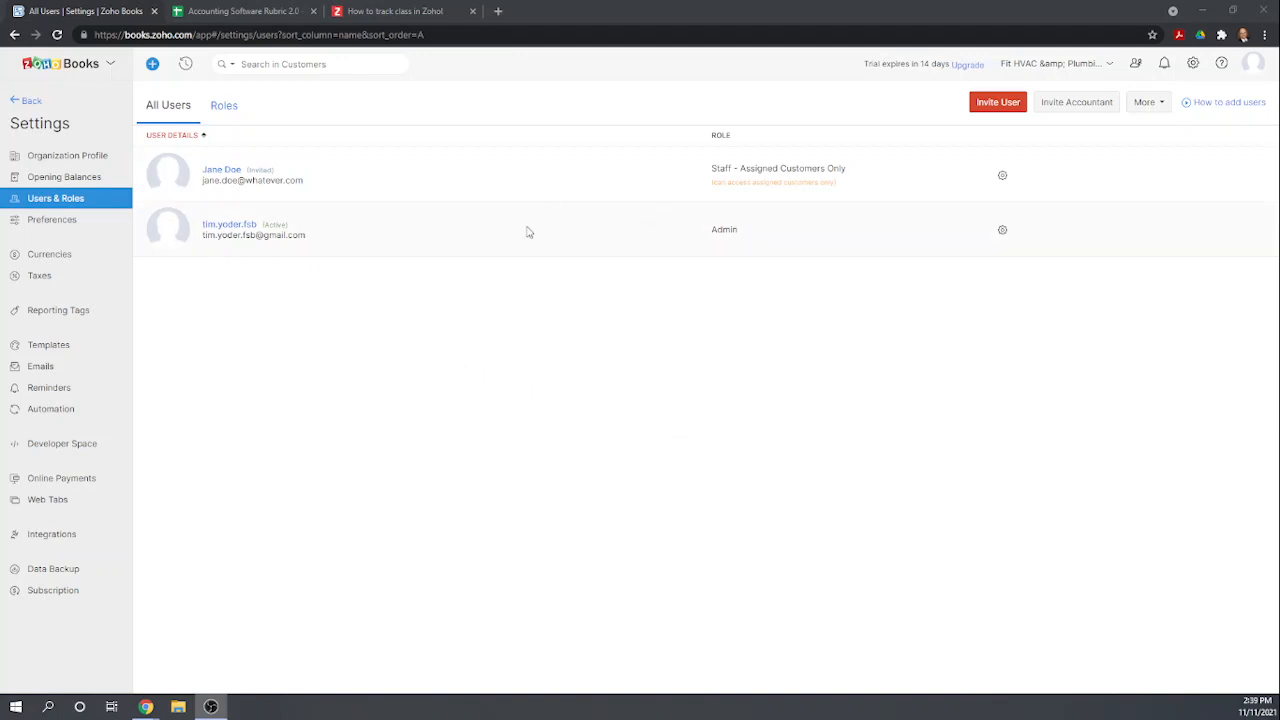
Open Reporting Tags in settings and create a Class tag with the options Plumbing, HVAC and Admin.
click(32, 103)
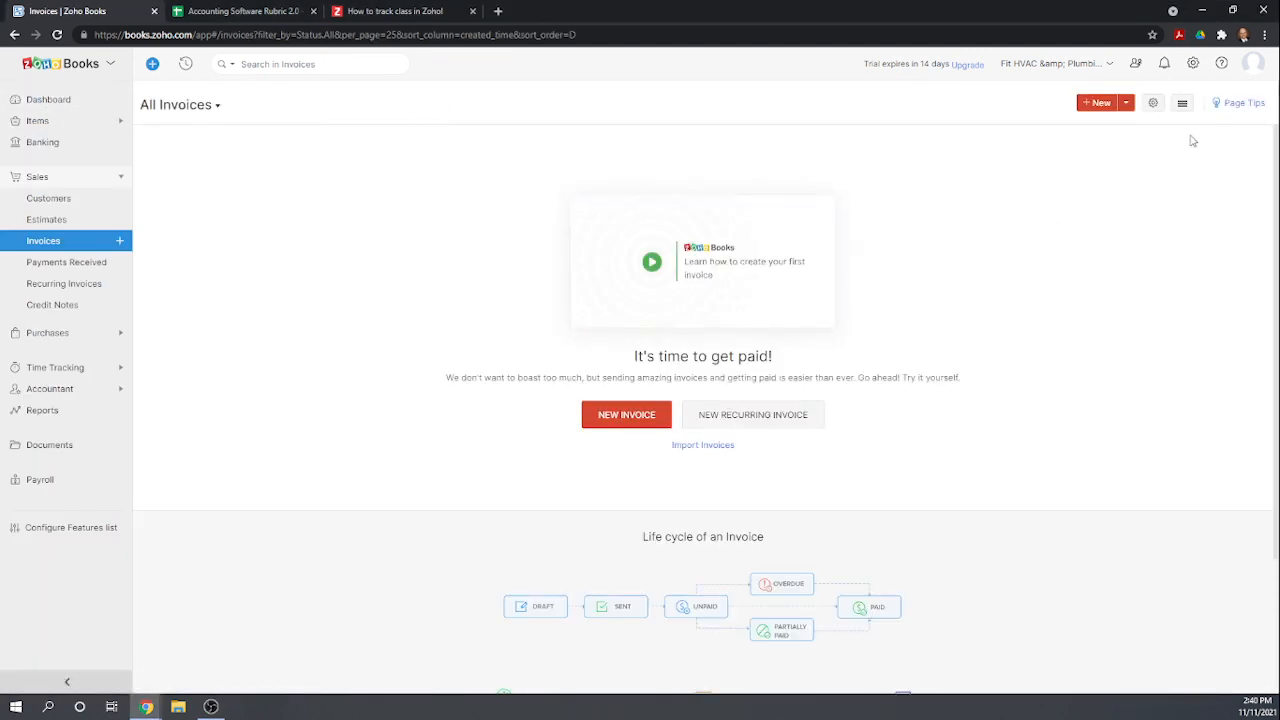
click(1194, 64)
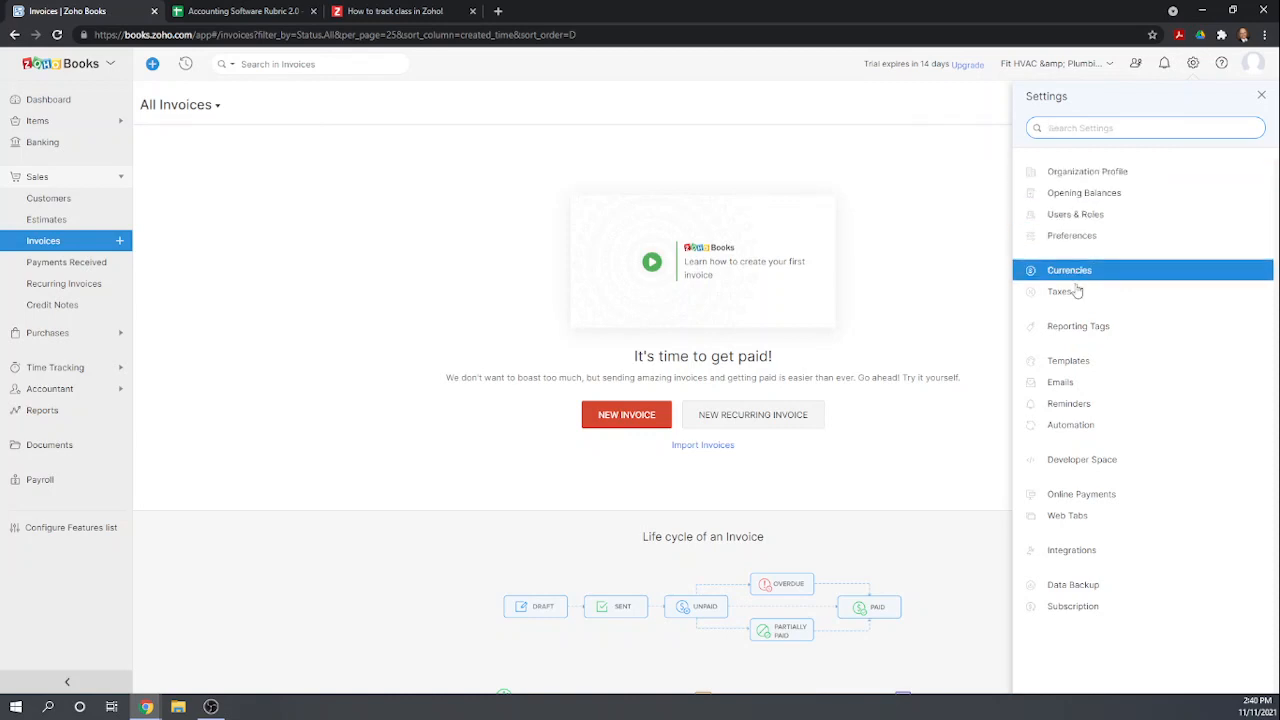
click(1078, 329)
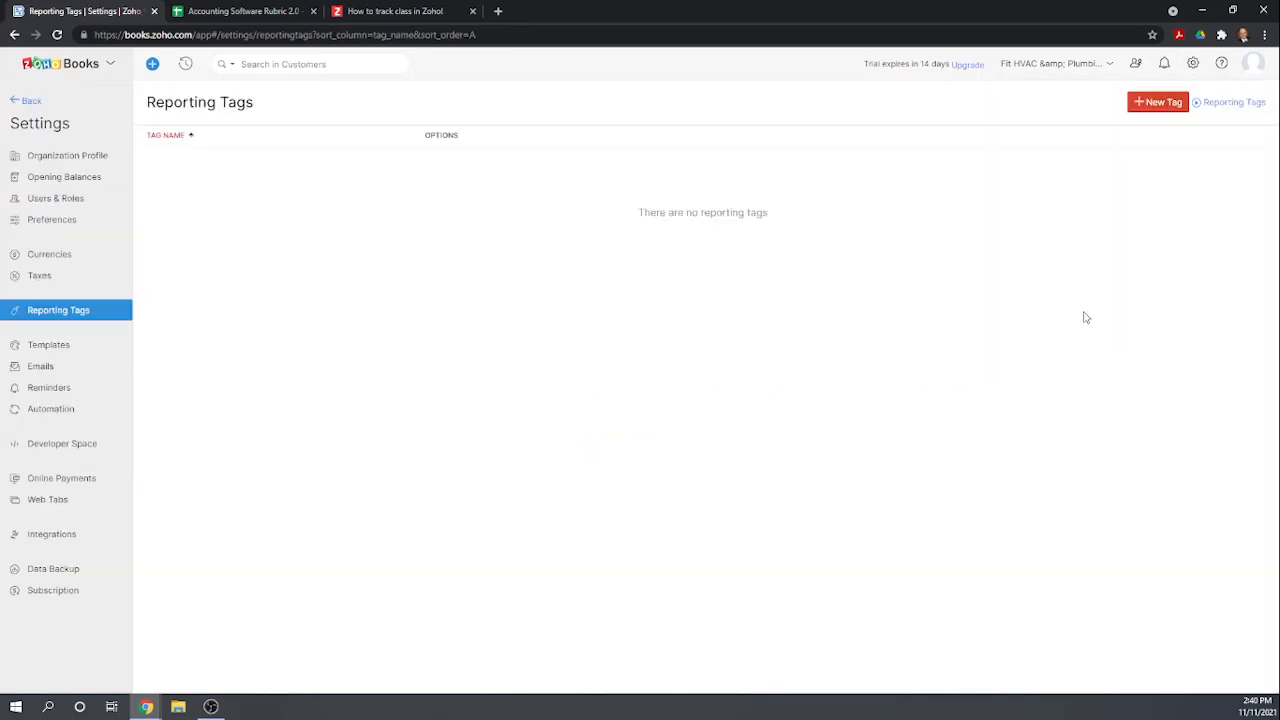
click(1157, 103)
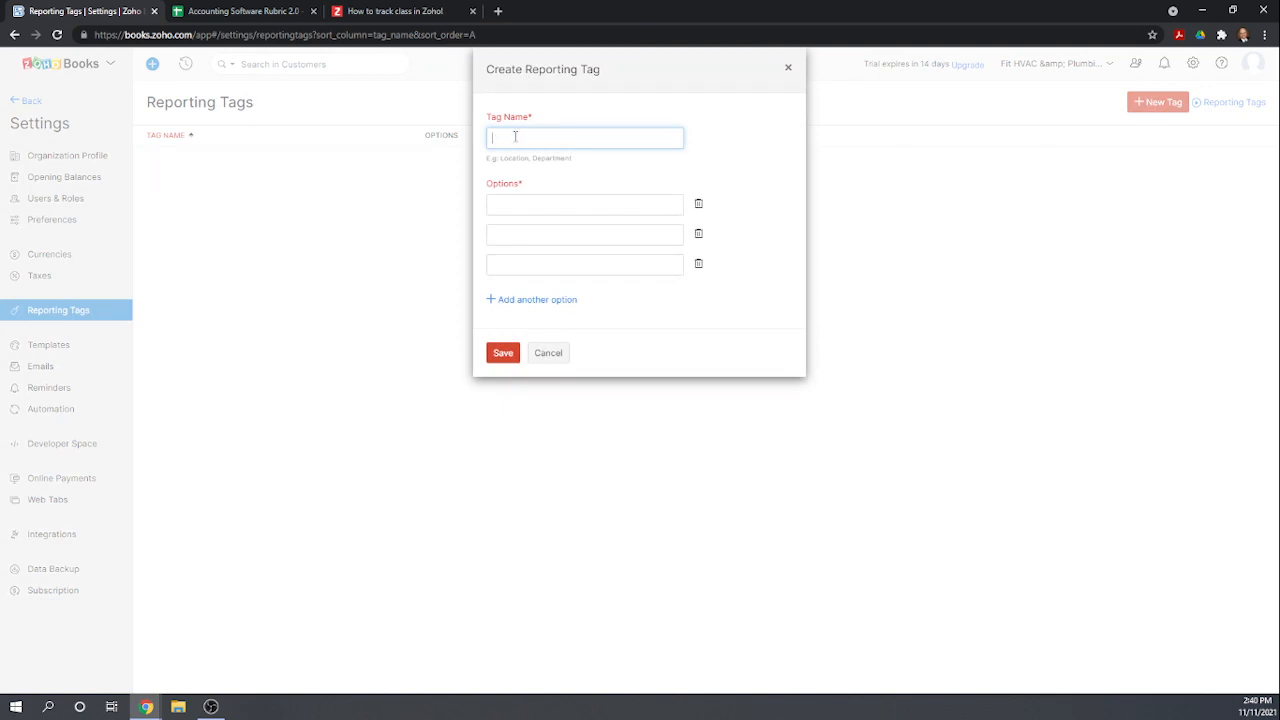
text(Class)
click(512, 203)
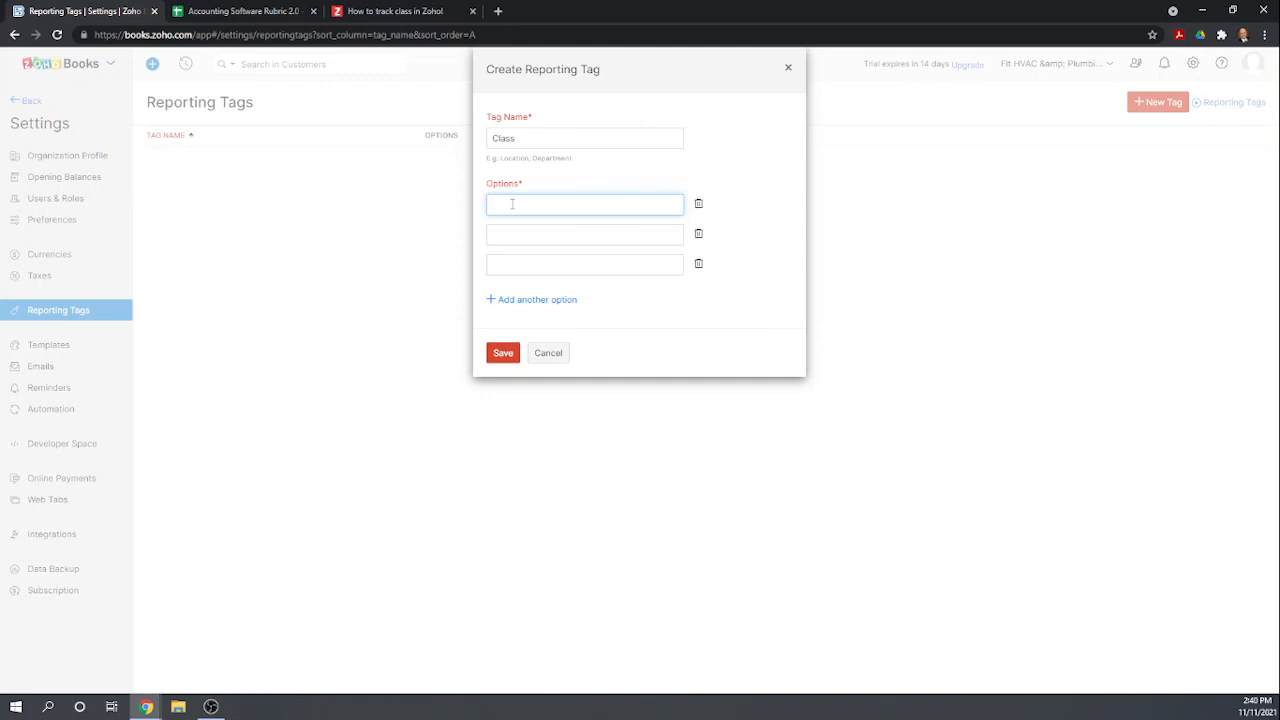
text(Plumbing)
click(534, 234)
text(HVAC)
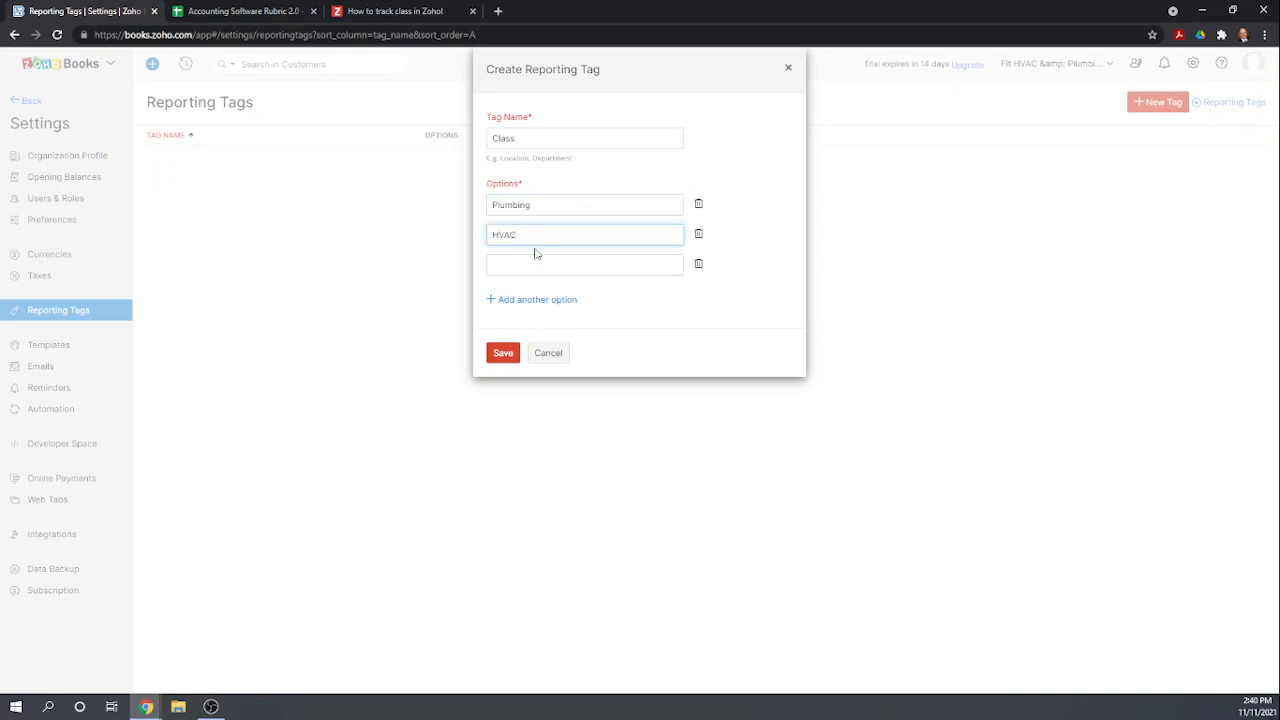
click(529, 263)
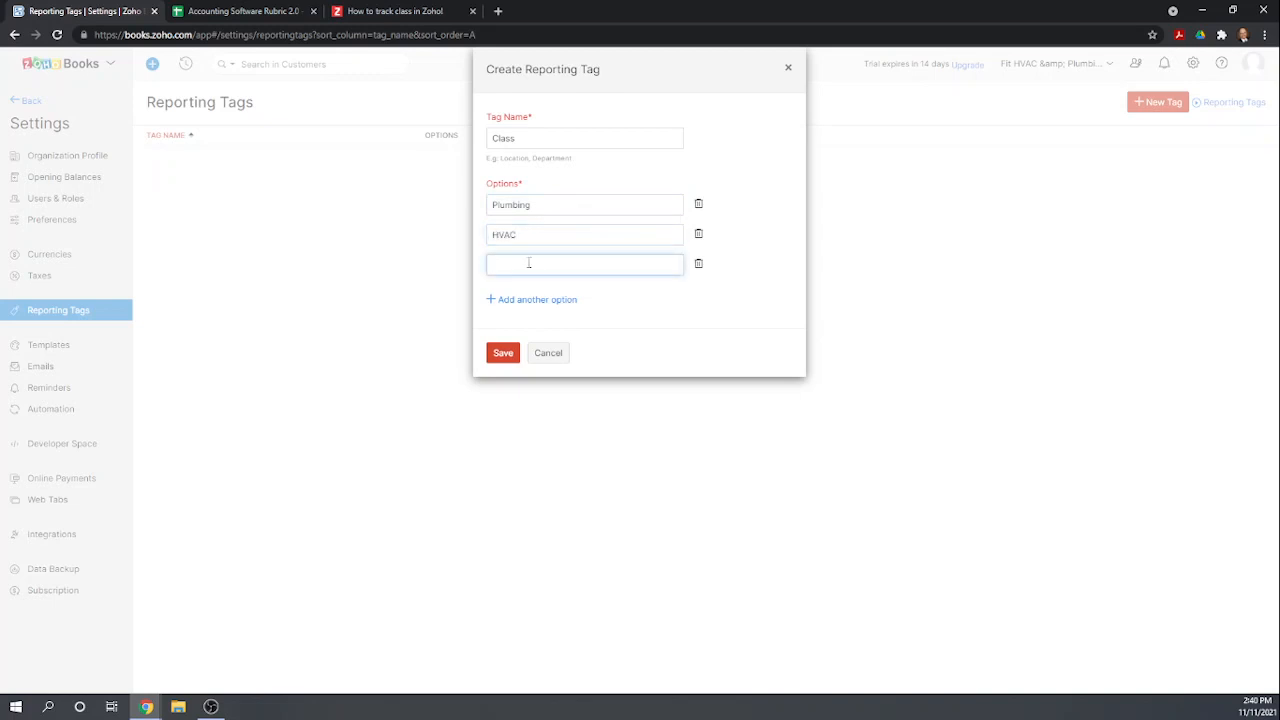
text(Admin)
click(505, 353)
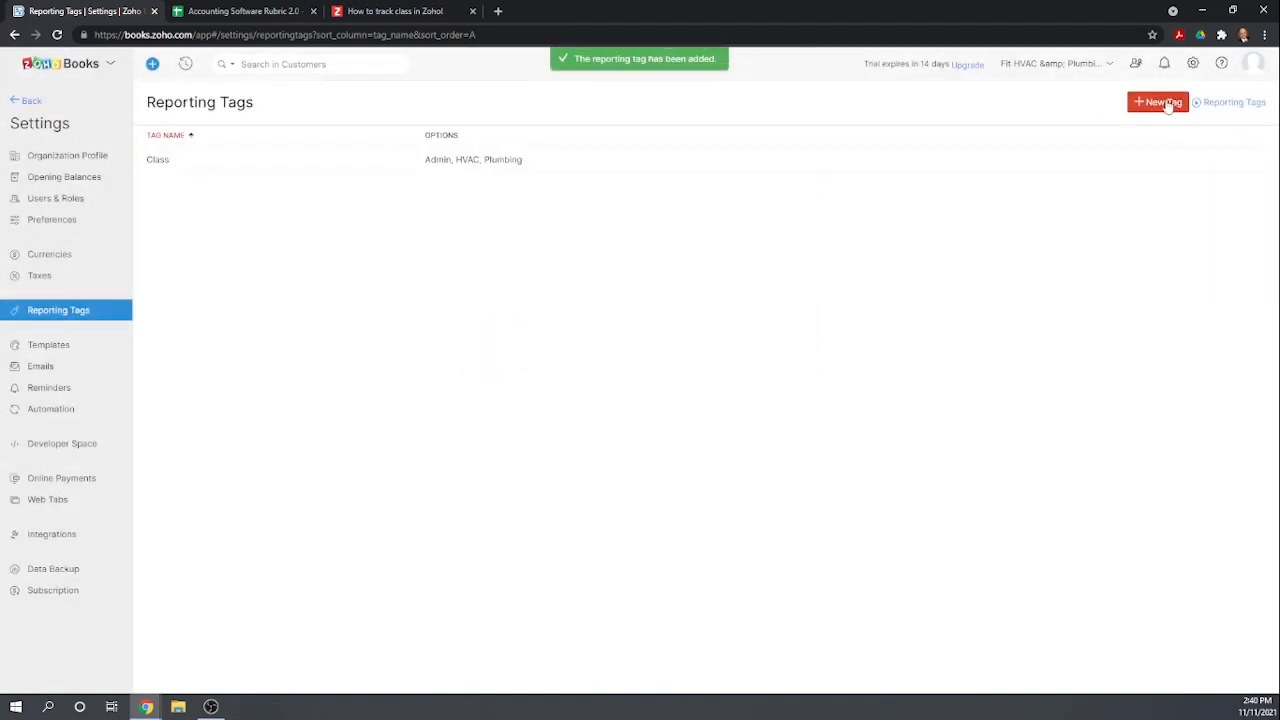
Create a Location reporting tag with the options New York and Delaware.
click(1164, 102)
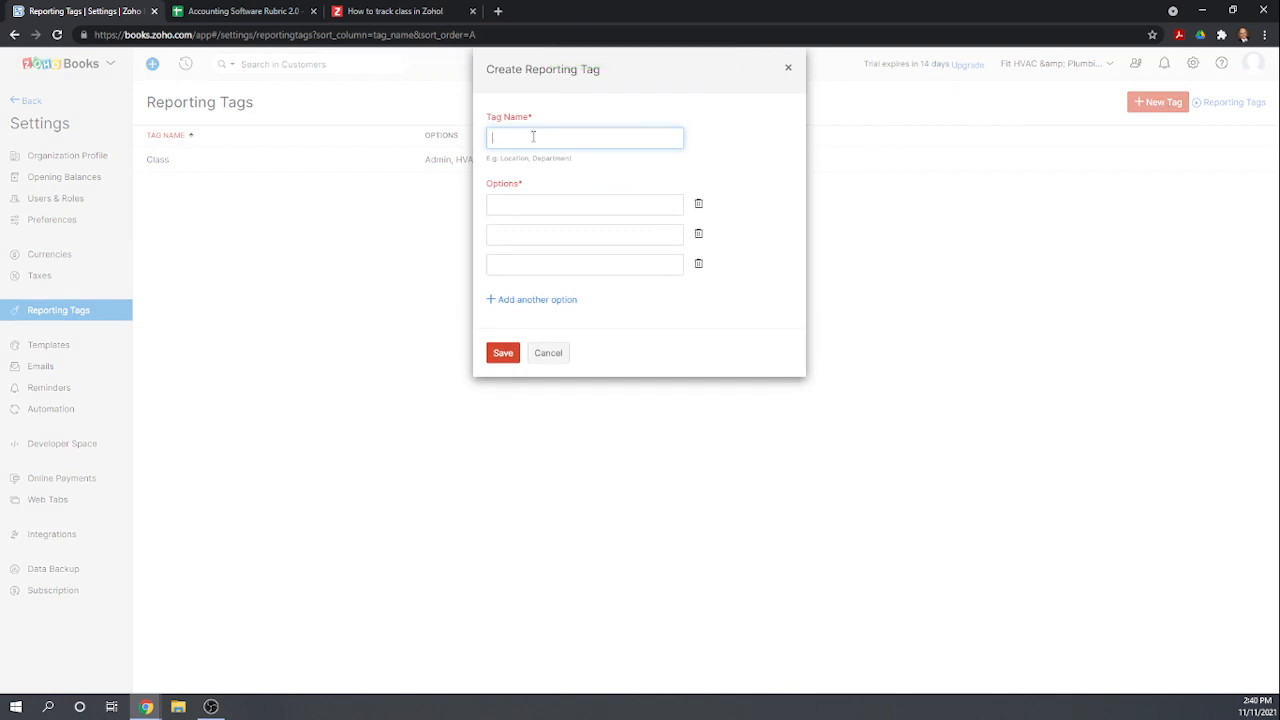
text(Location)
click(513, 203)
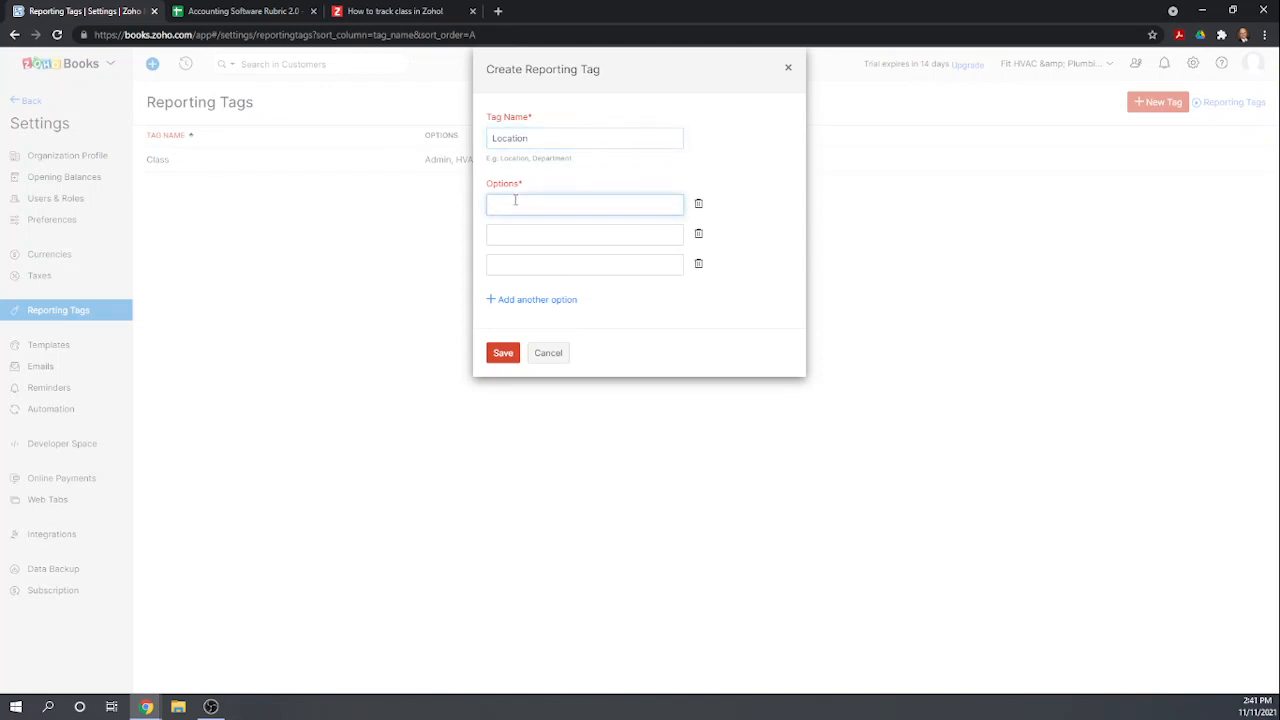
text(New York)
click(519, 236)
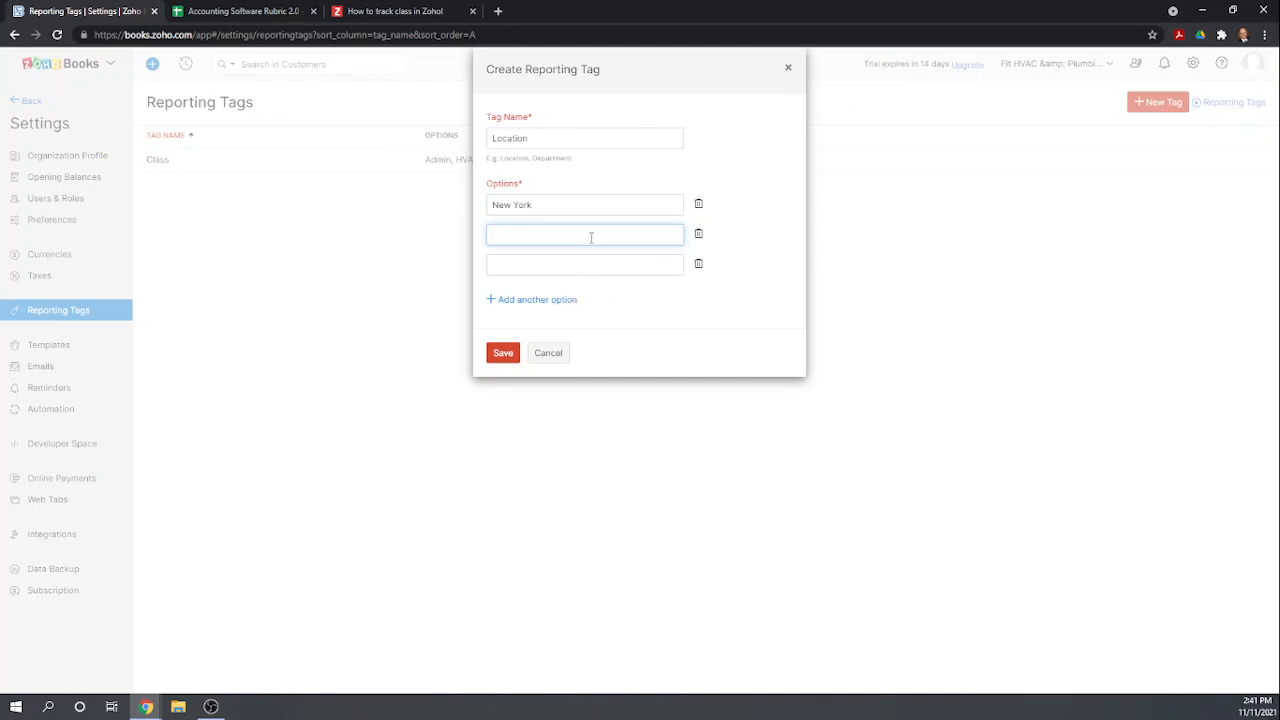
text(ll)
text(ware)
click(497, 362)
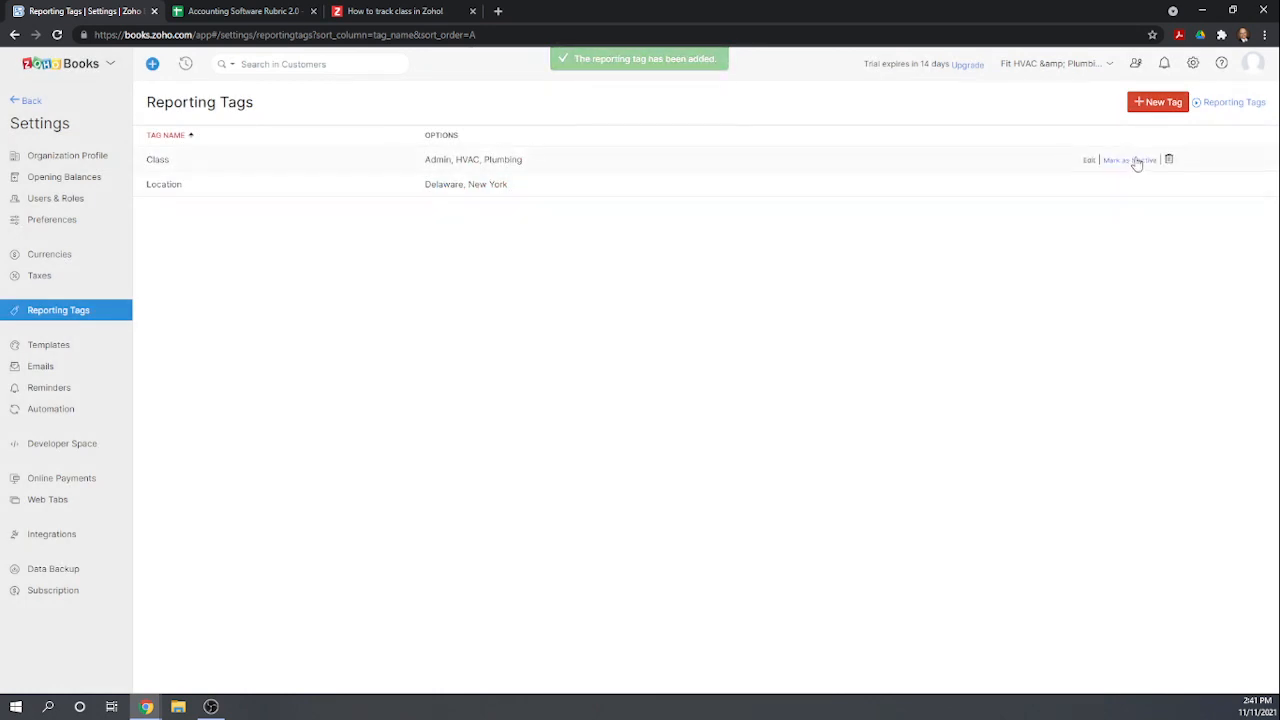
click(1157, 104)
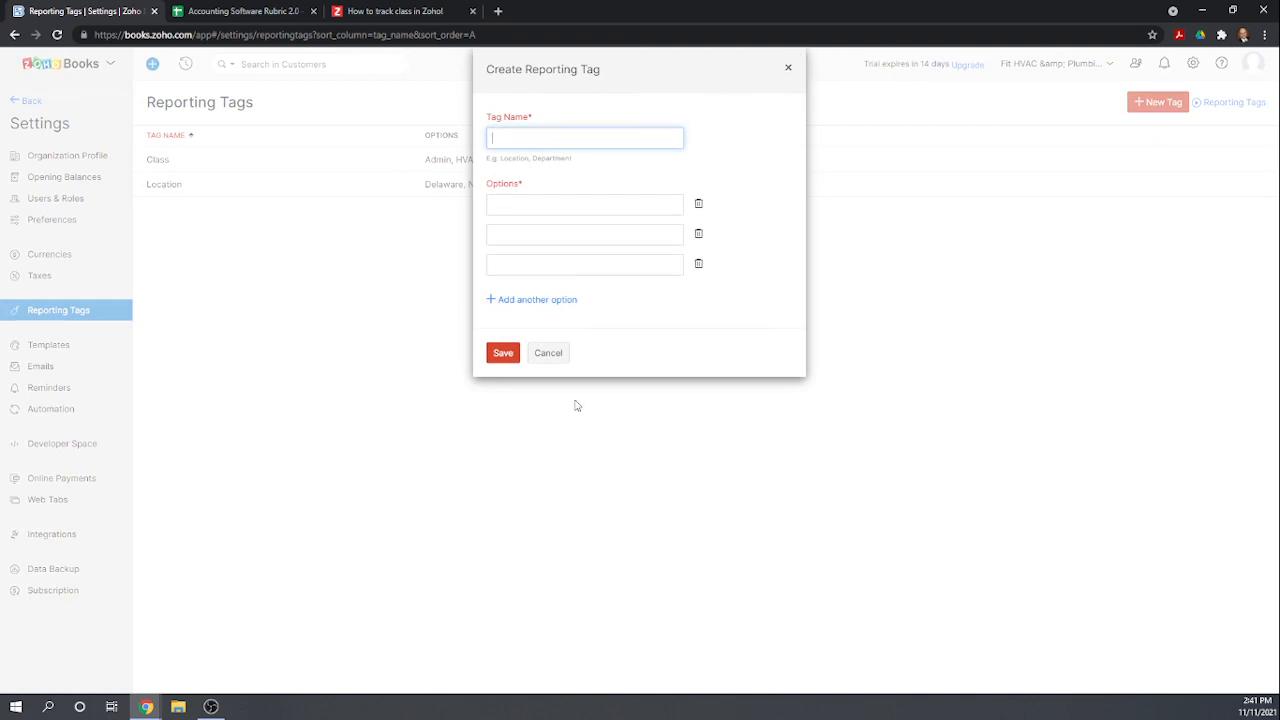
click(553, 356)
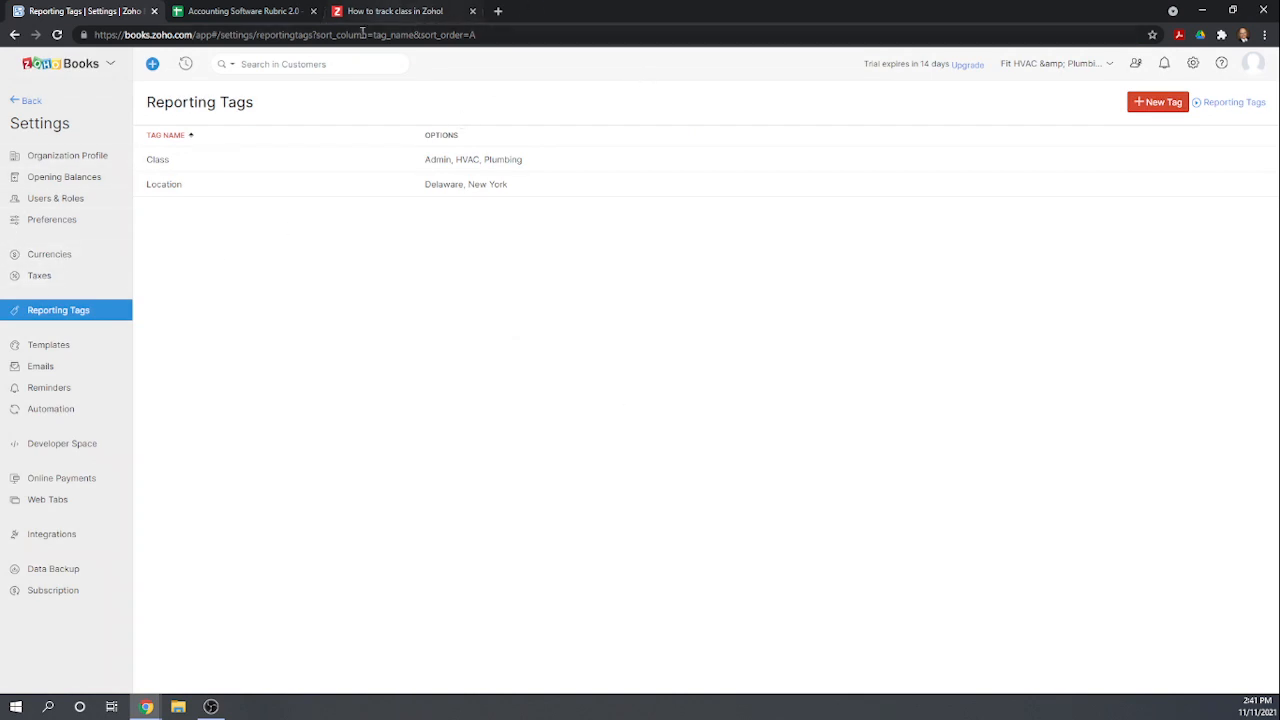
In the rubric spreadsheet, score 1 for Create 3 classes and 1 for Create 2 locations.
click(259, 14)
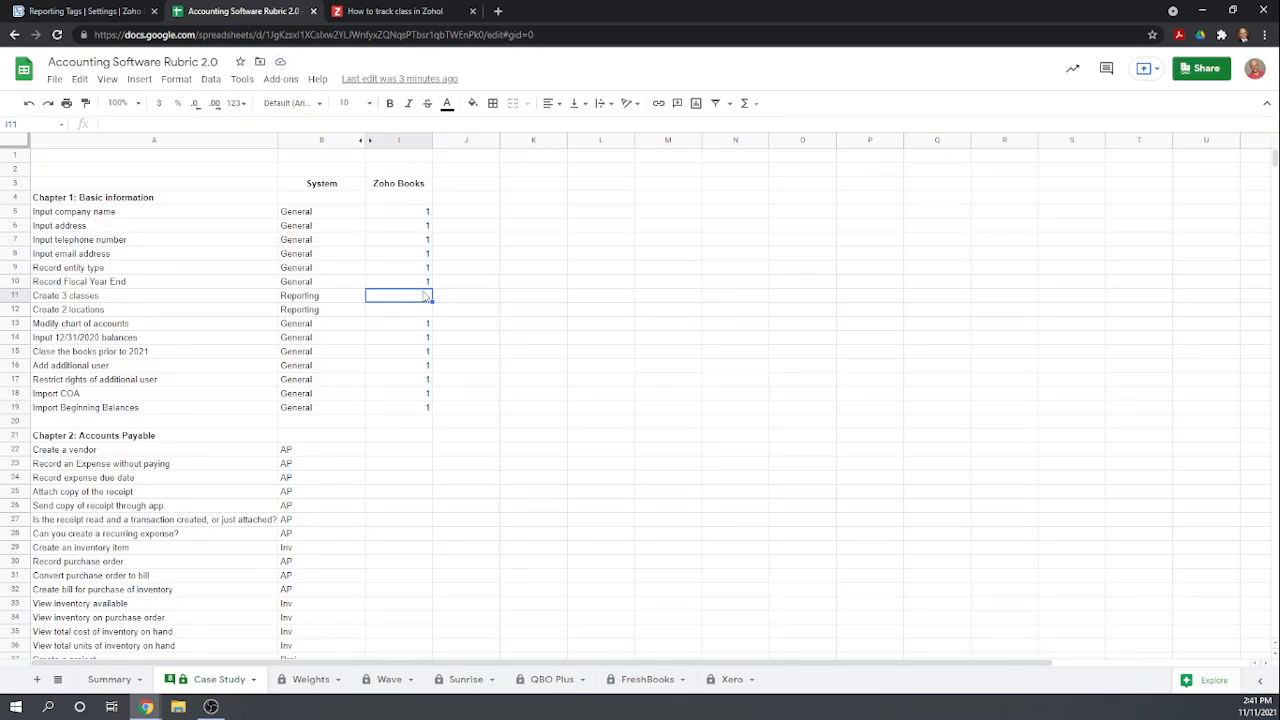
text(1)
key(Return)
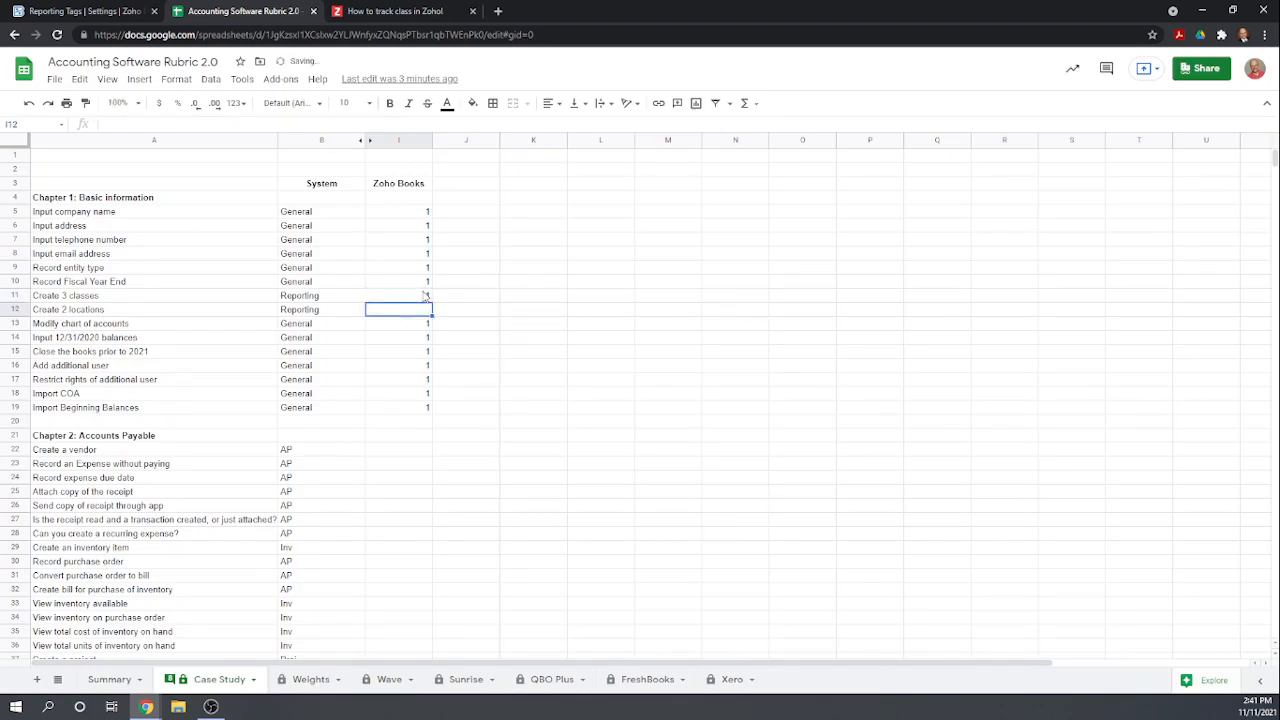
text(1)
key(Return)
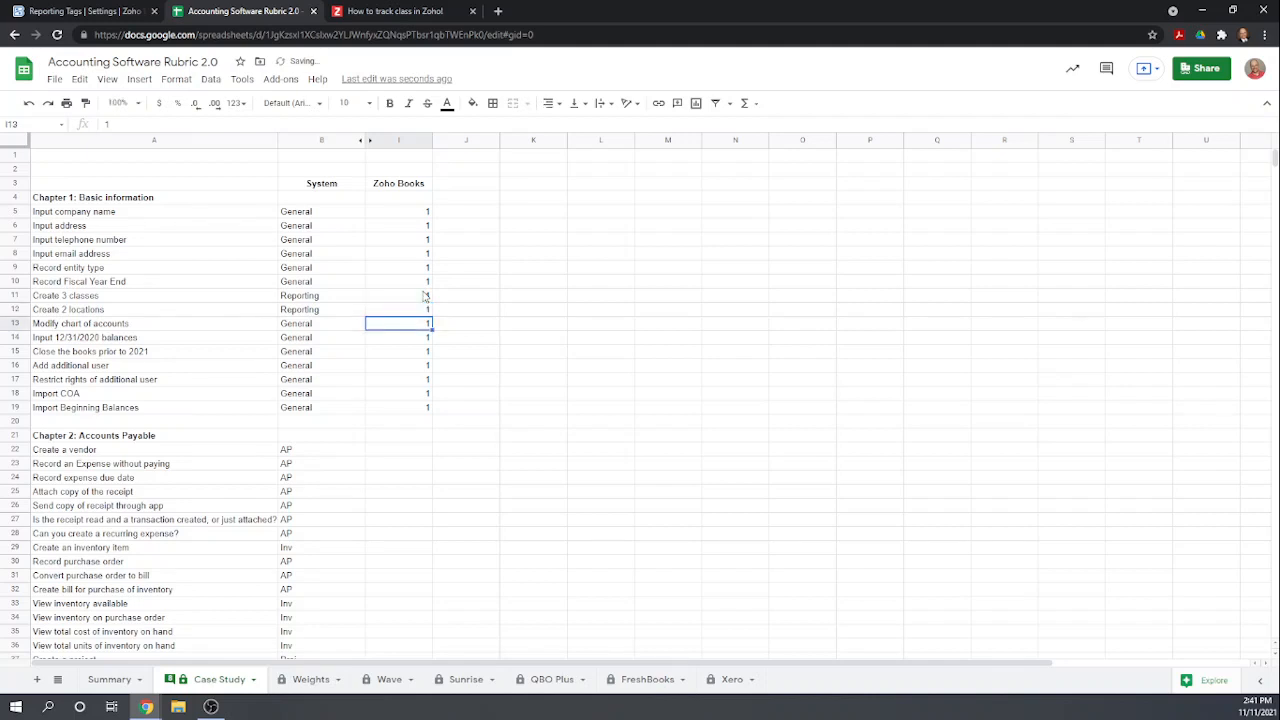
scroll(591, 343, down, 1)
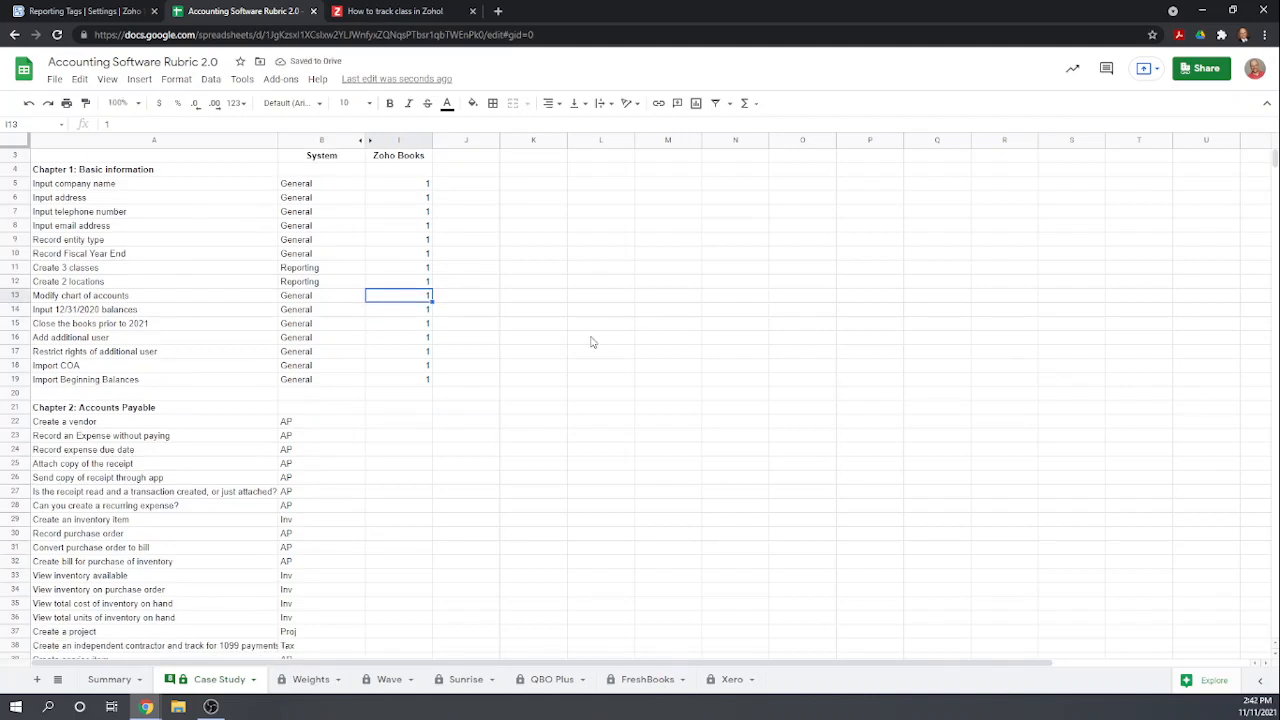
scroll(591, 343, up, 1)
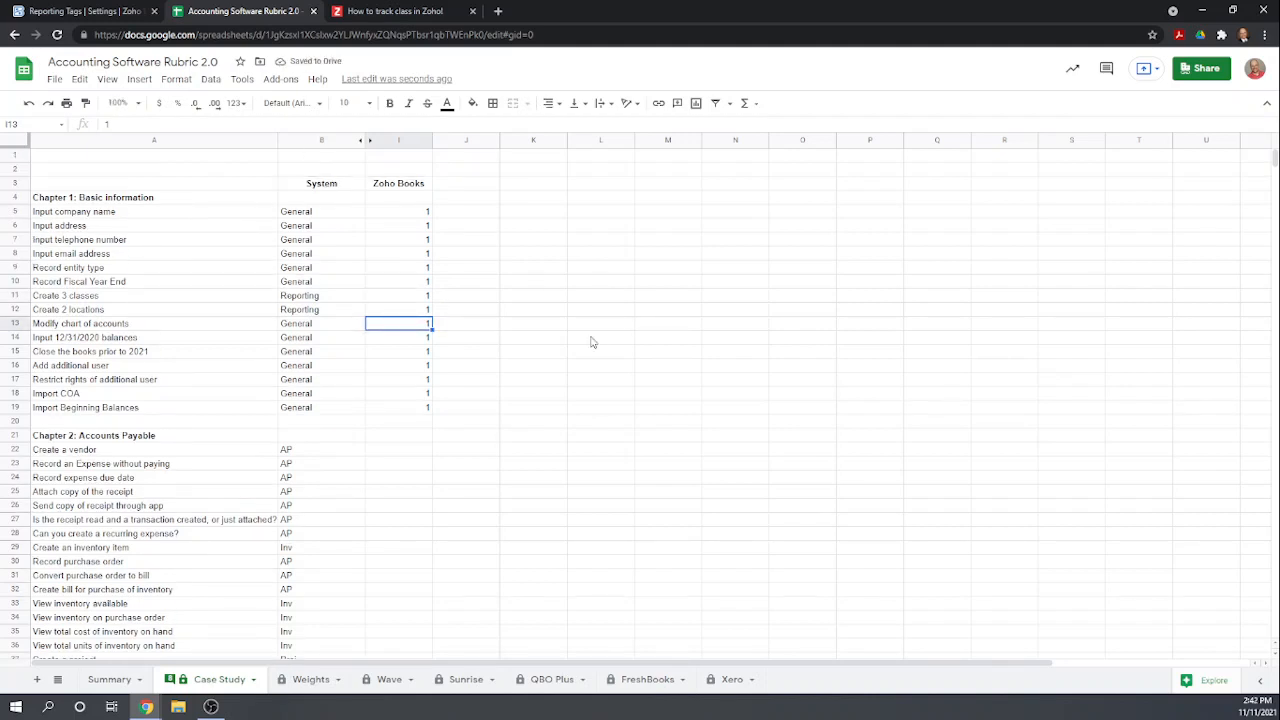